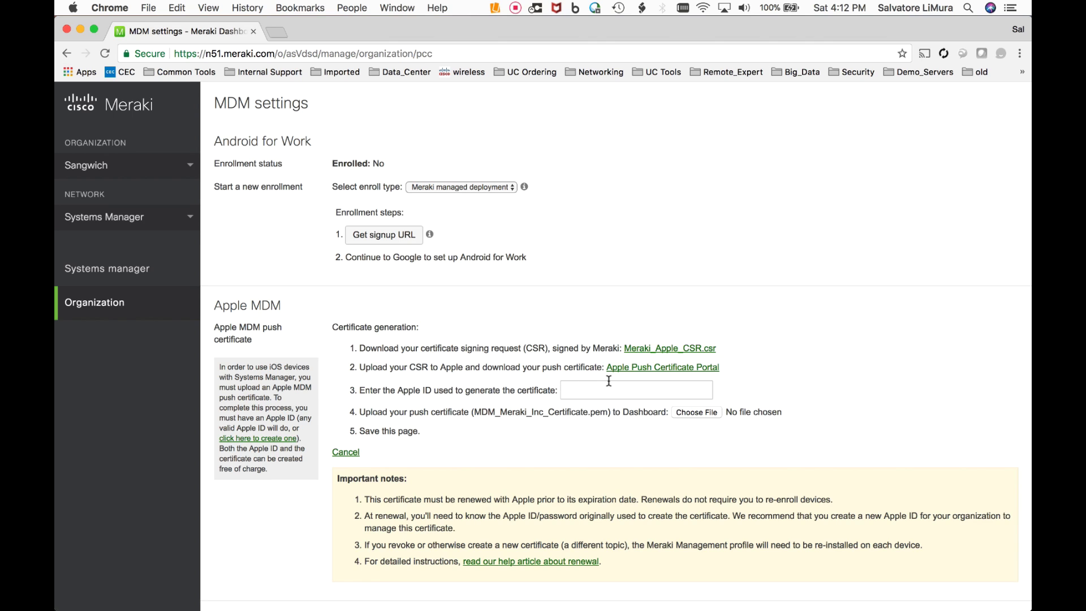
# - Save Meraki_Apple_CSR.csr to Downloads and bring up the Apple Push Certificate Portal link's menu
pyautogui.click(653, 351)
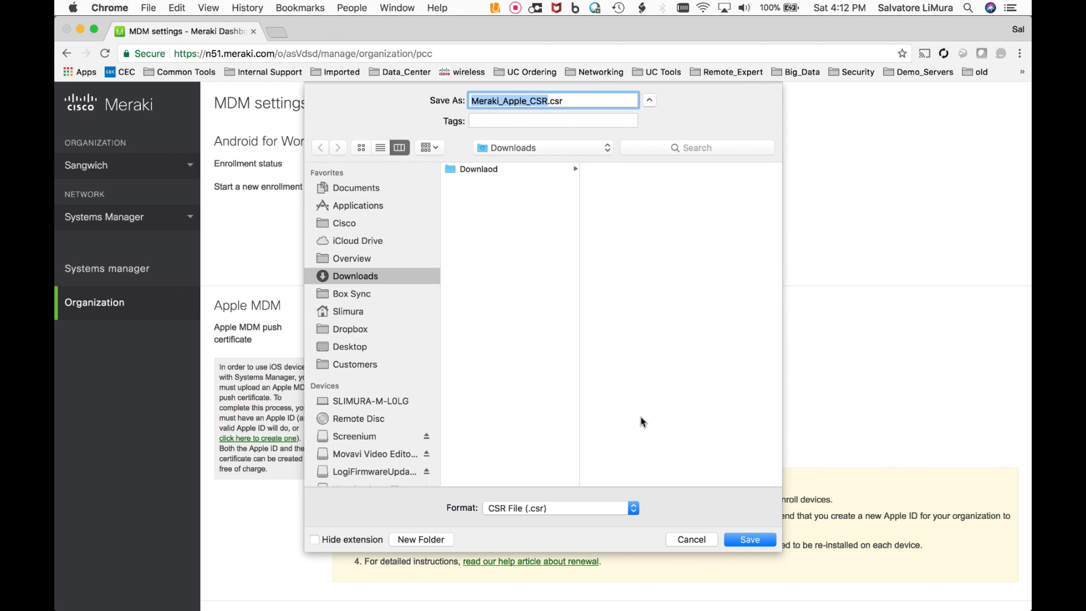
pyautogui.click(734, 539)
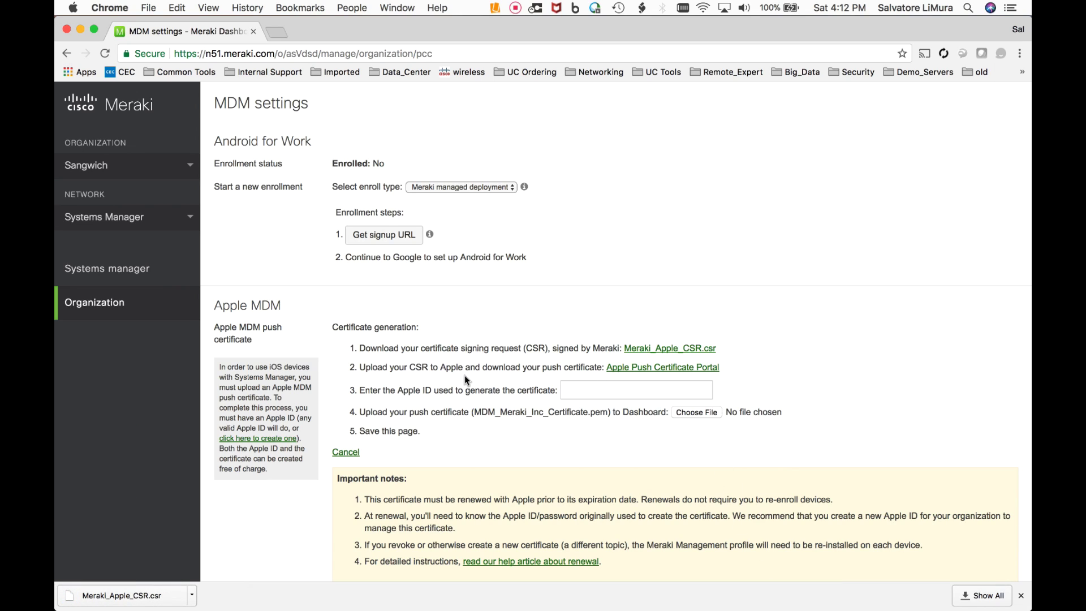
pyautogui.rightClick(648, 369)
# - Open the Apple Push Certificates Portal in a new tab, start a new certificate and accept the terms
pyautogui.click(661, 373)
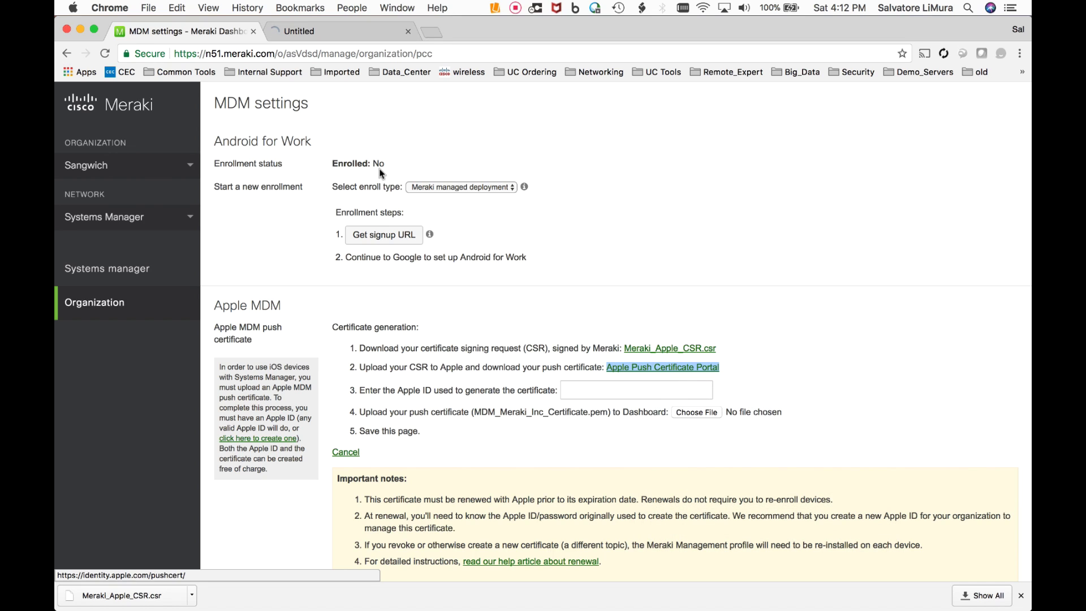
pyautogui.click(316, 34)
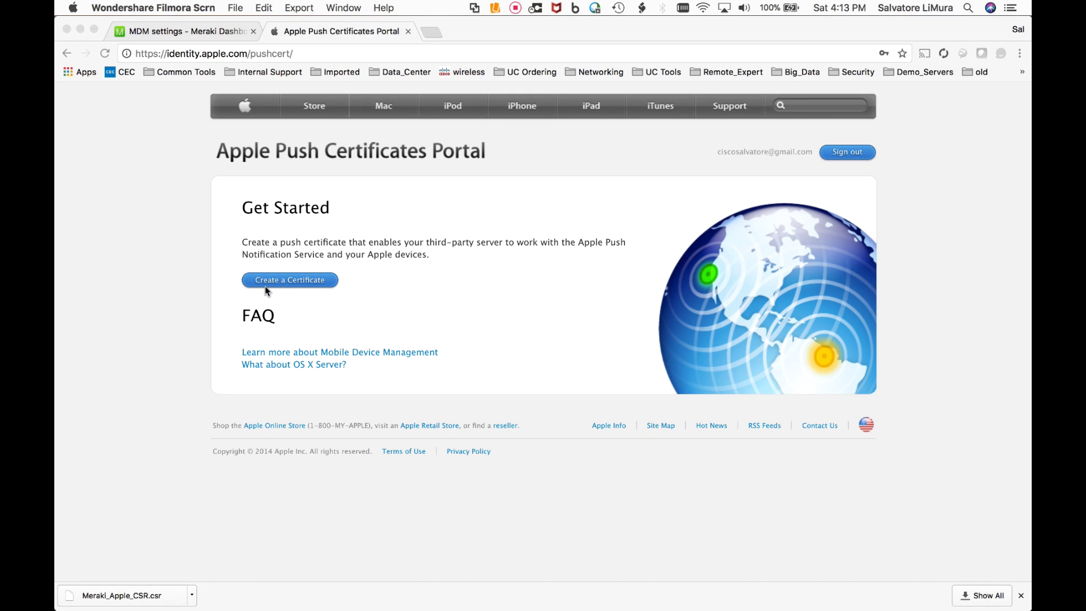
pyautogui.click(305, 285)
pyautogui.scroll(-1, 420, 391)
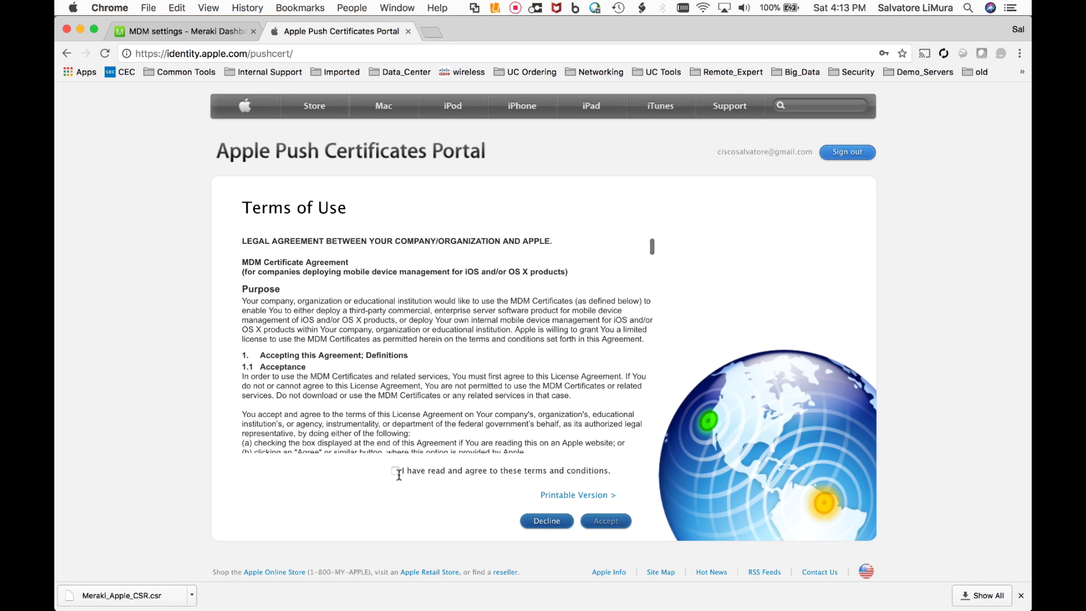
pyautogui.click(395, 470)
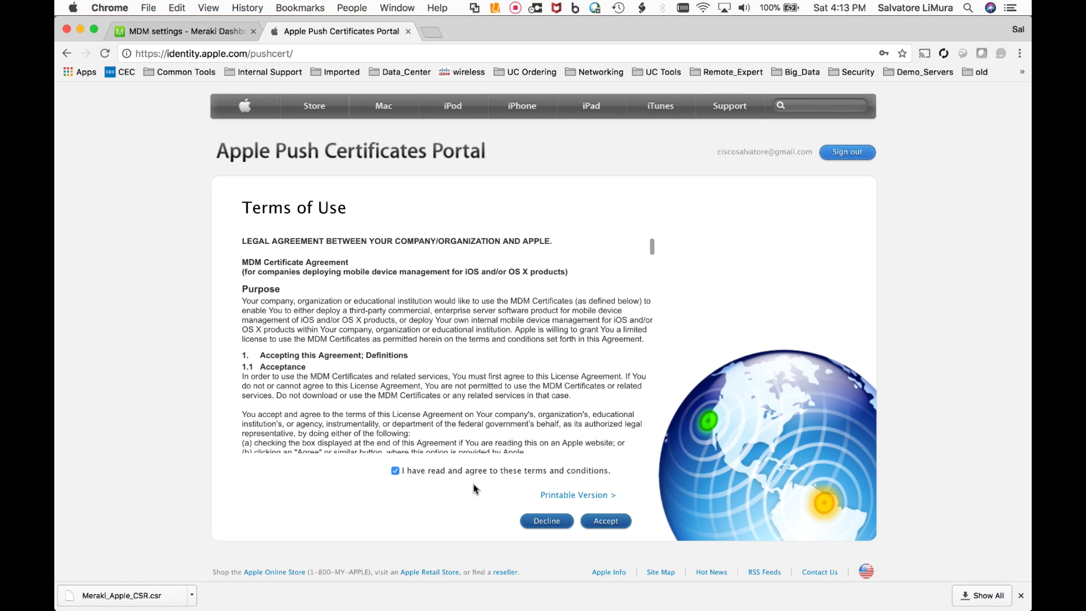
pyautogui.click(606, 521)
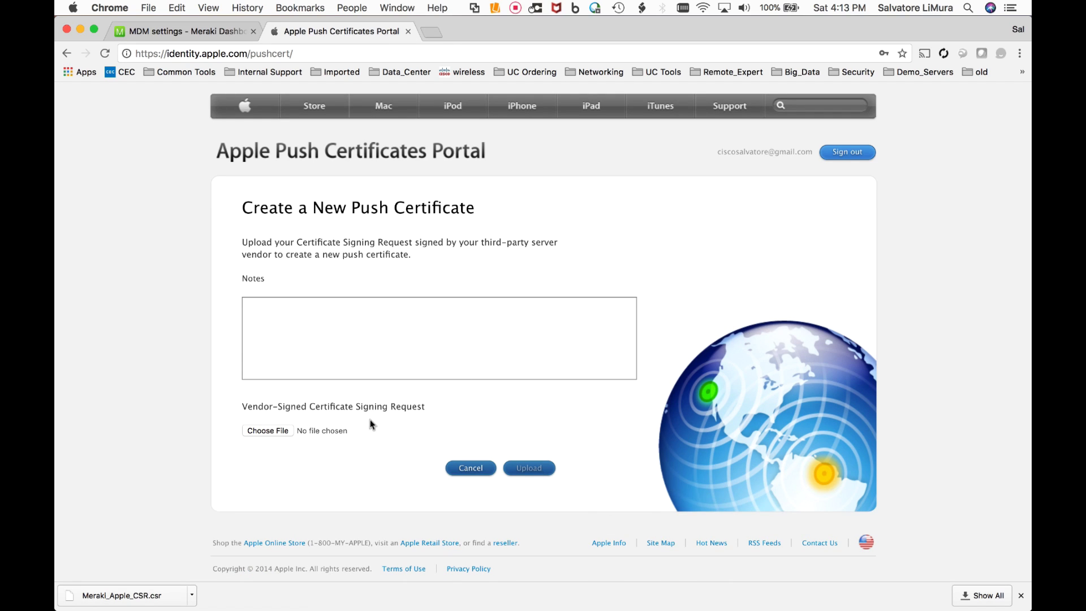
# - Upload Meraki_Apple_CSR.csr from Downloads and save the resulting certificate .pem to Downloads
pyautogui.click(277, 431)
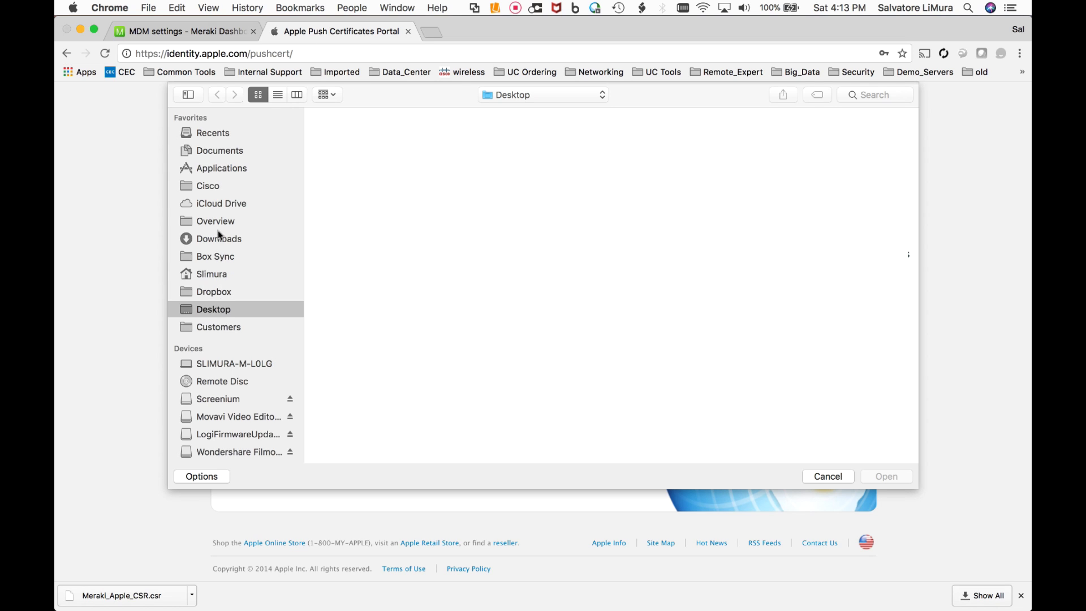
pyautogui.scroll(-2, 221, 210)
pyautogui.click(217, 216)
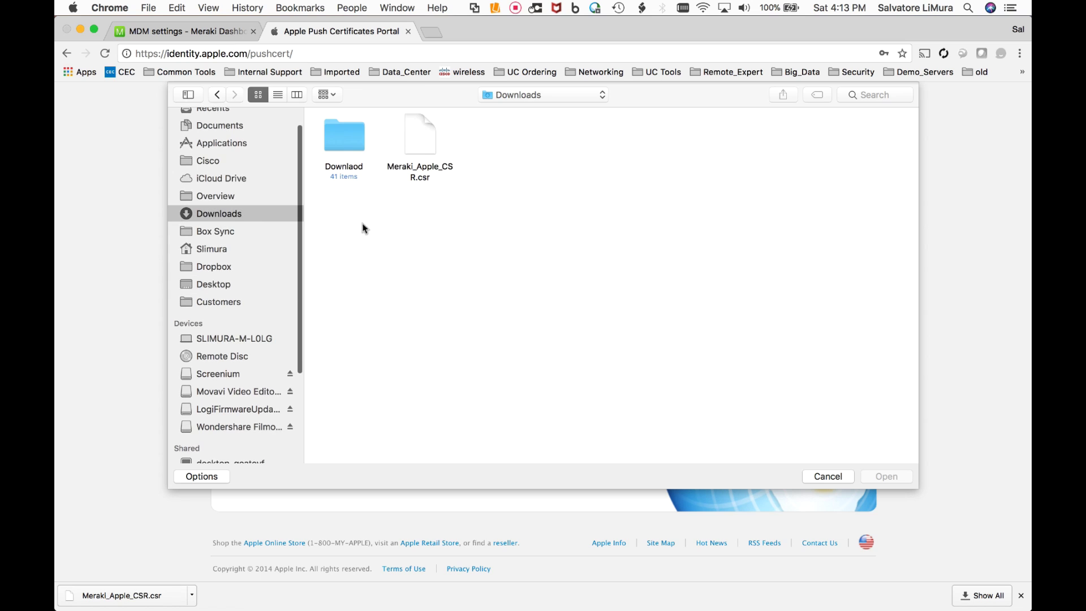
pyautogui.click(416, 134)
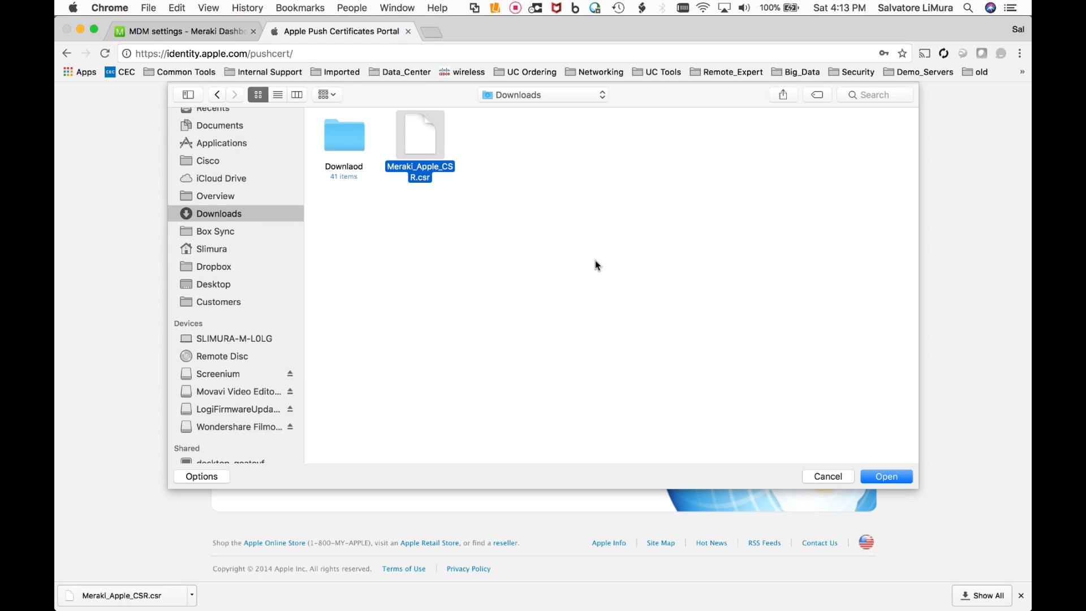
pyautogui.click(883, 475)
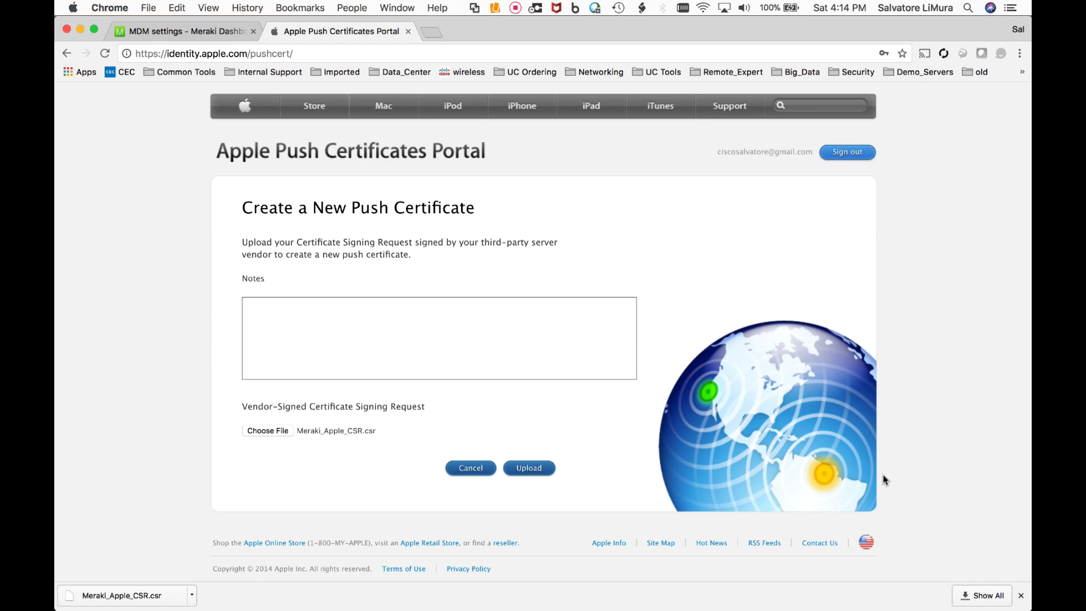
pyautogui.click(535, 469)
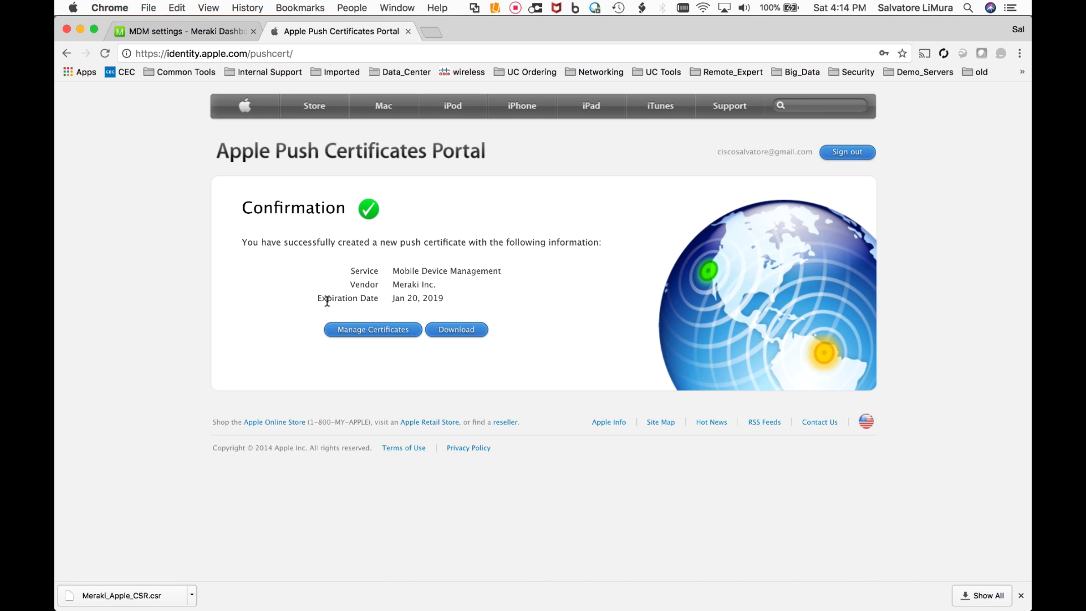
pyautogui.click(453, 335)
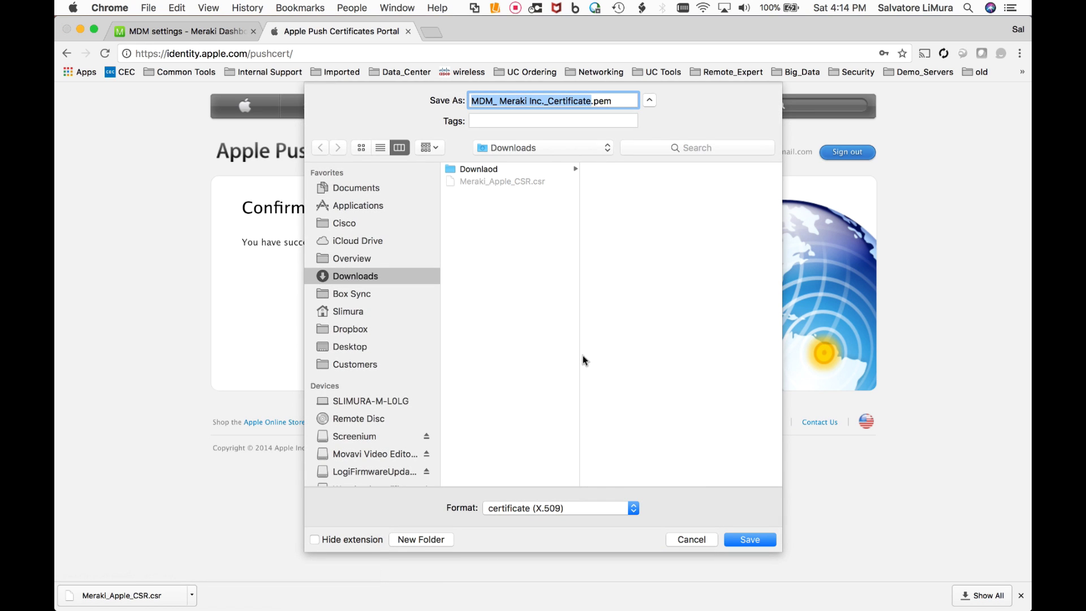
pyautogui.click(750, 540)
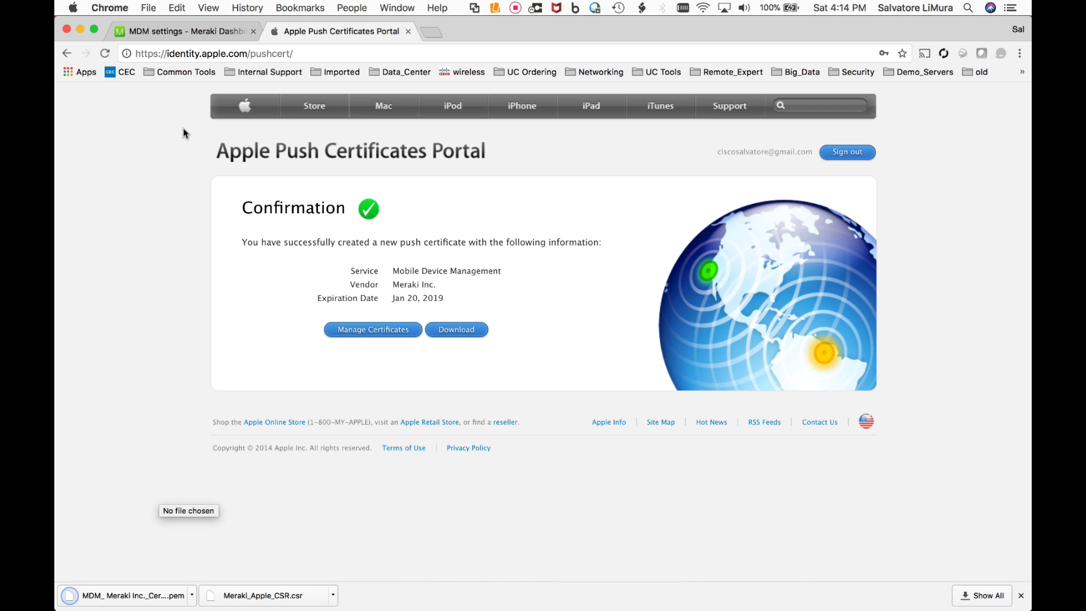
# - On the Meraki MDM settings, enter the Apple ID, attach MDM_ Meraki Inc._Certificate.pem, and save
pyautogui.click(174, 34)
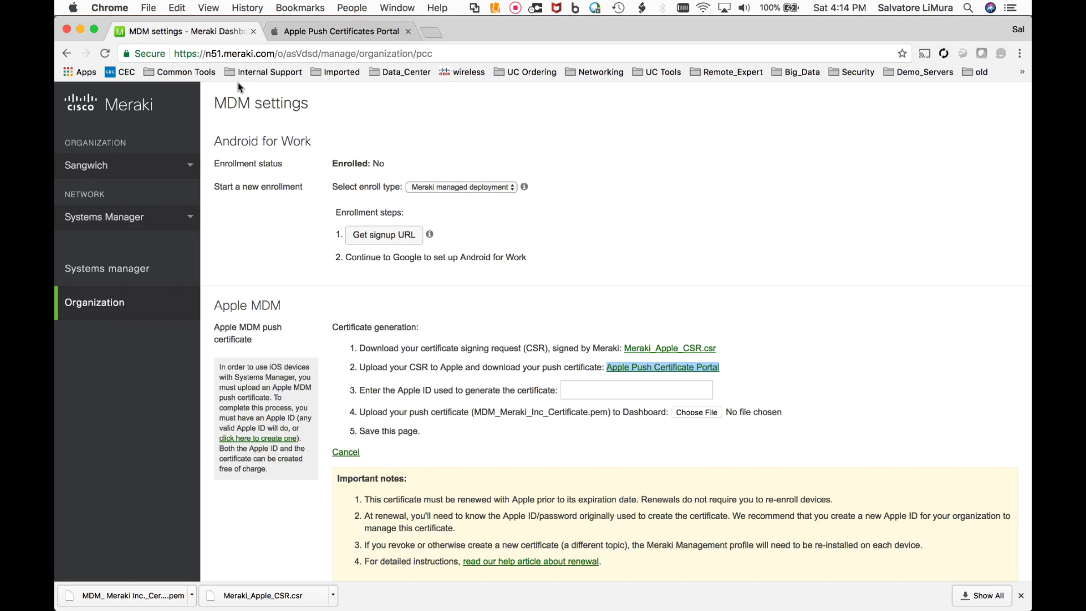
pyautogui.click(529, 396)
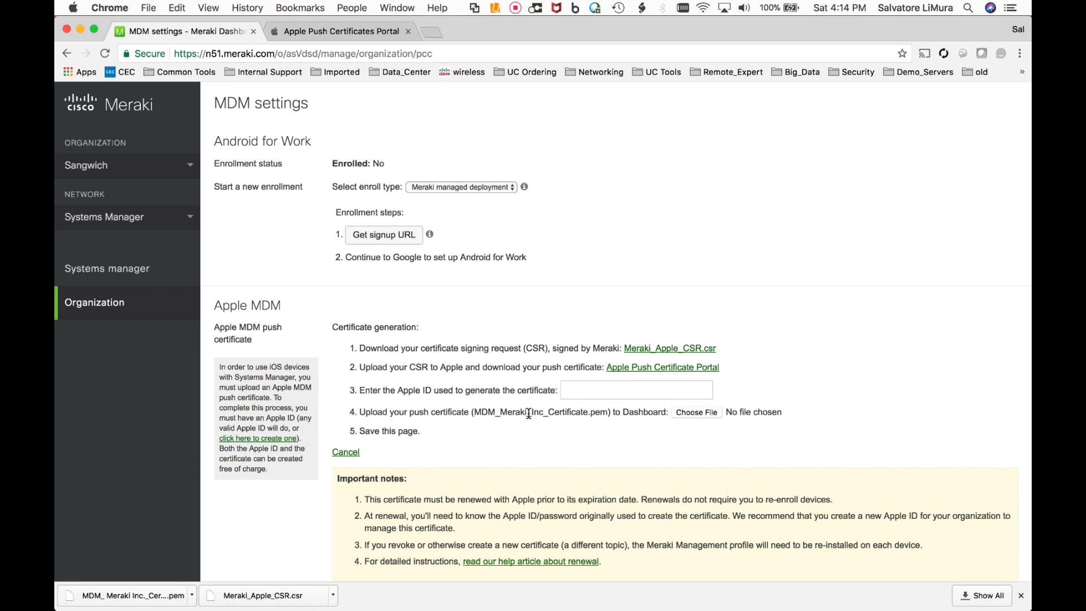
pyautogui.click(575, 389)
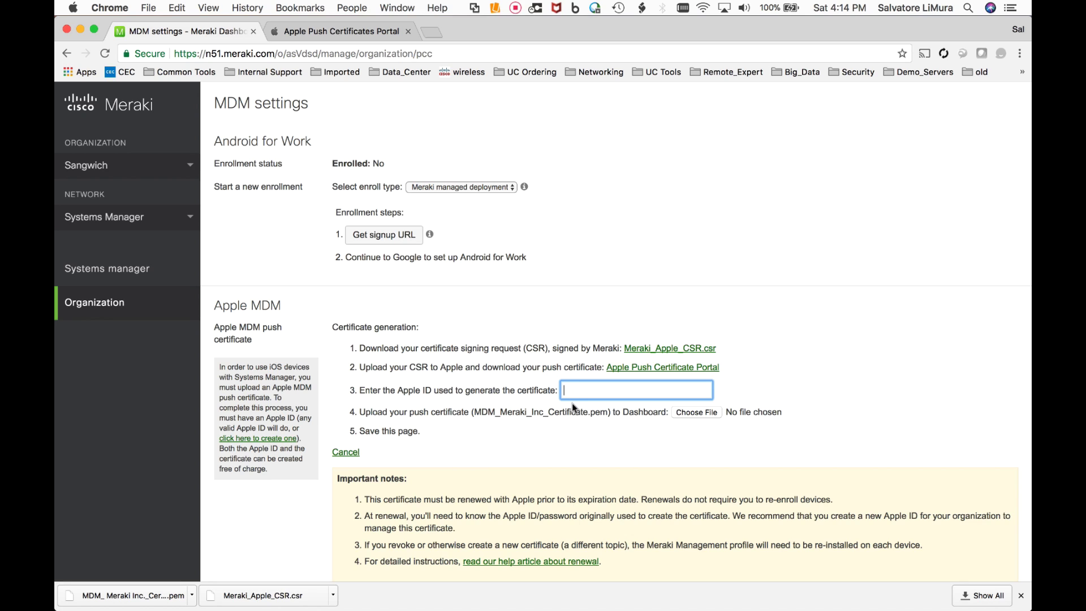
pyautogui.click(691, 416)
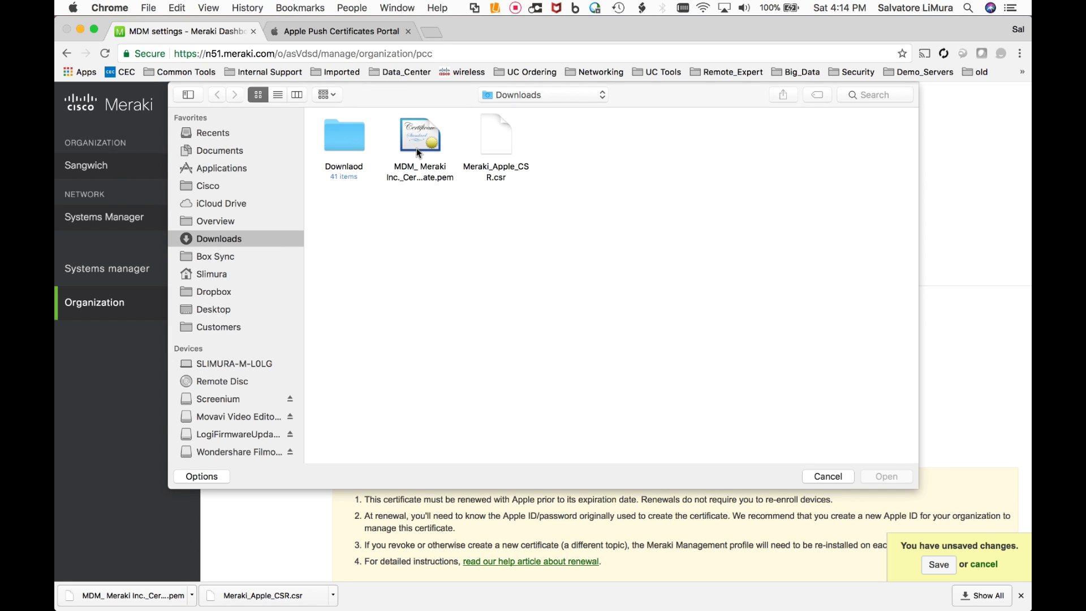
pyautogui.click(417, 144)
pyautogui.click(873, 476)
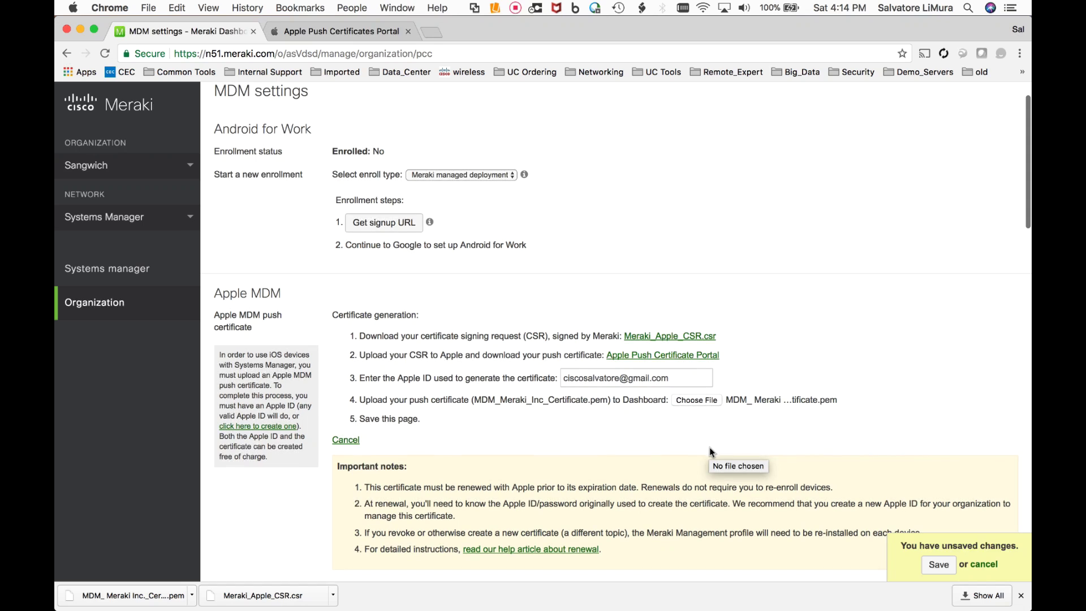
pyautogui.scroll(-3, 710, 451)
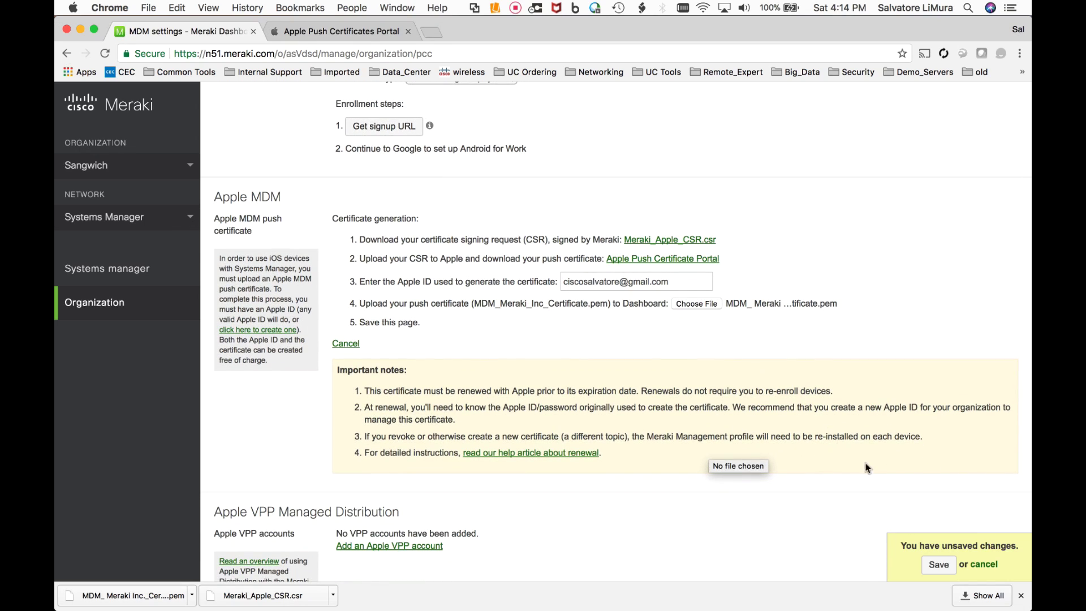
pyautogui.click(928, 568)
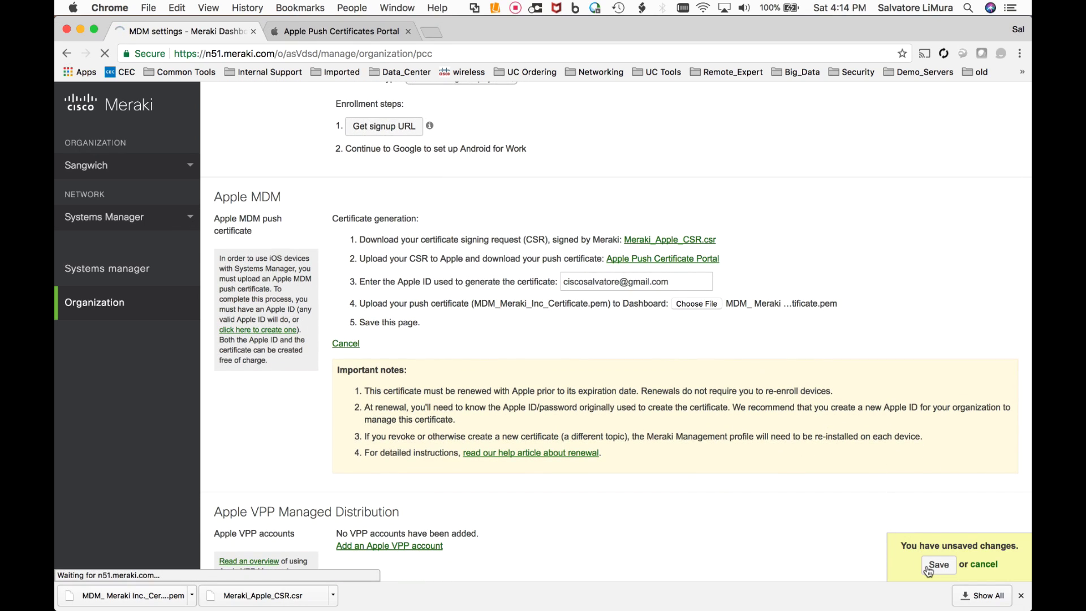
# - Scroll through the saved Apple MDM certificate details, then reveal the Systems manager sidebar sections
pyautogui.scroll(-3, 574, 439)
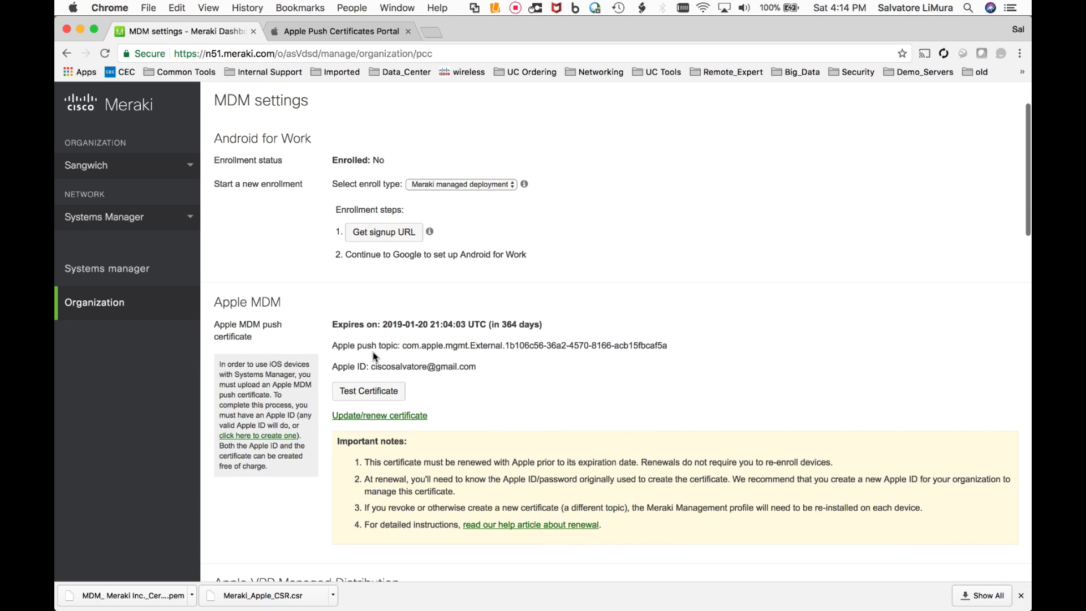
pyautogui.scroll(-1, 402, 349)
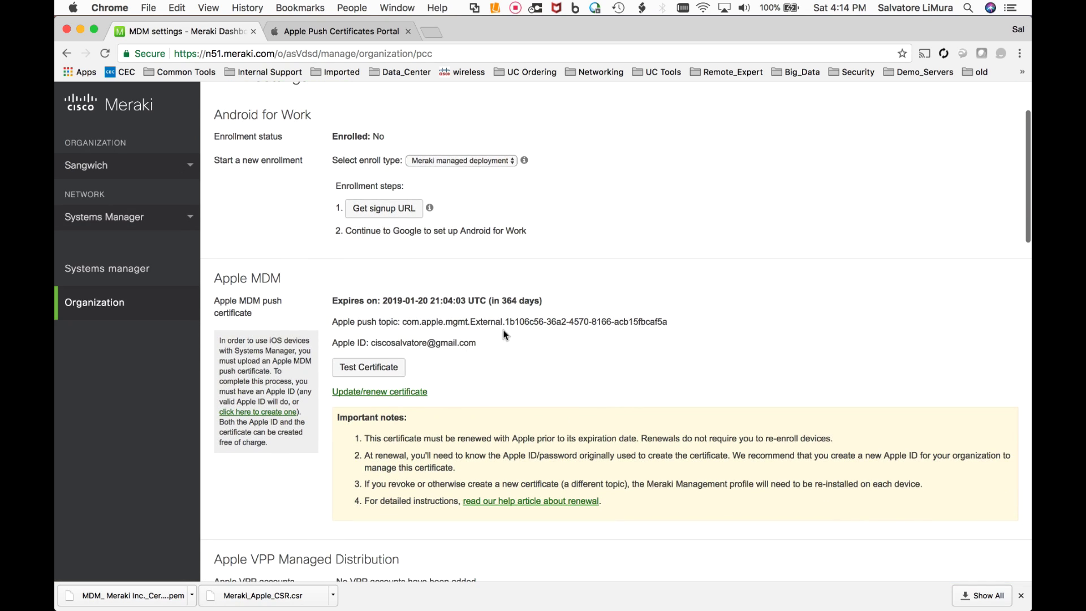
pyautogui.scroll(-1, 488, 327)
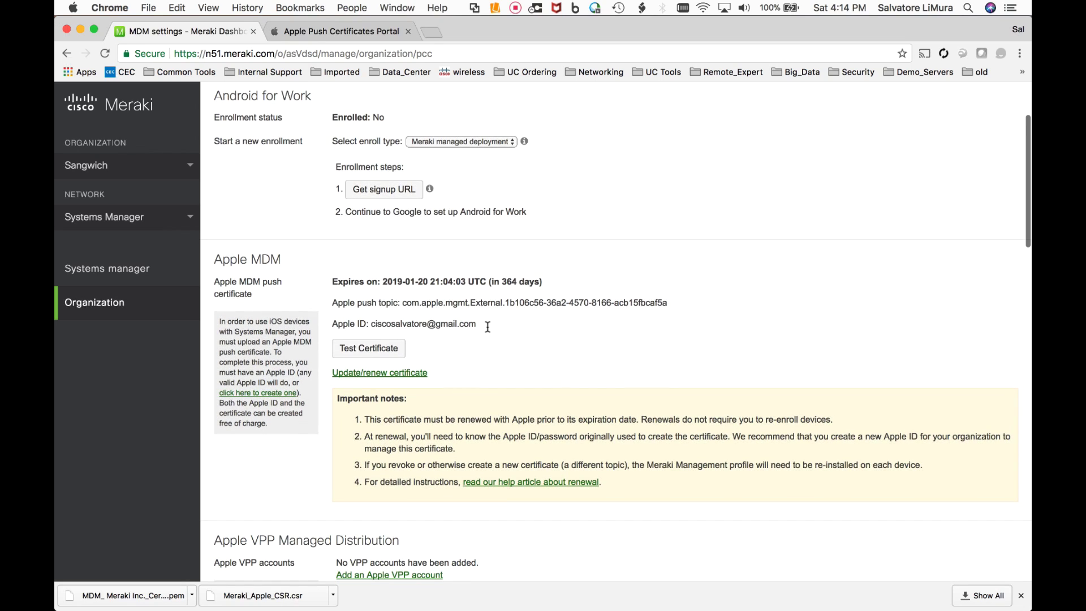
pyautogui.moveTo(133, 277)
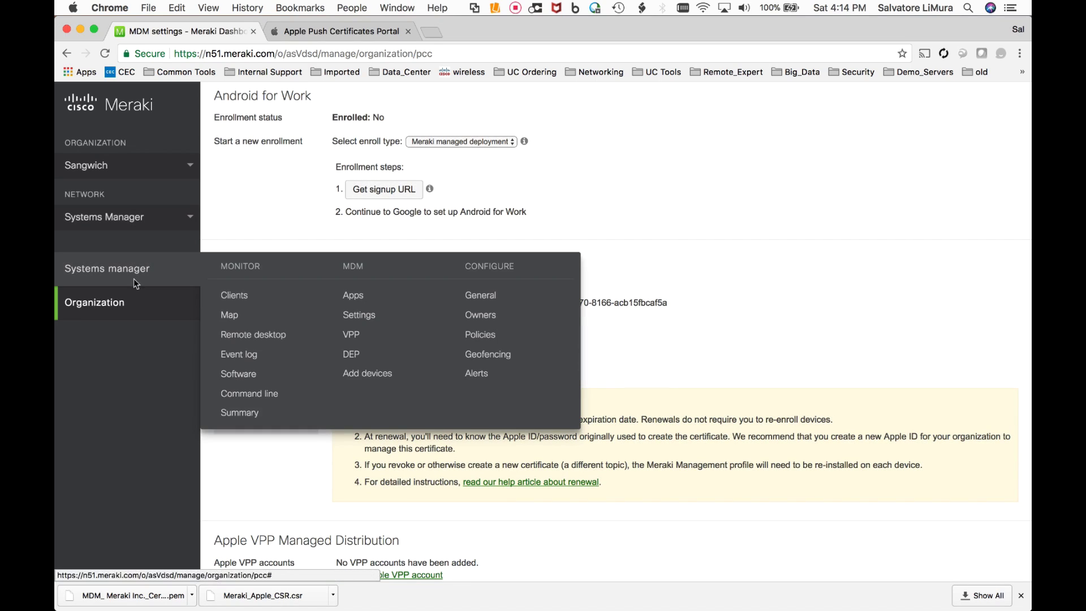
# - Open Systems manager clients, choose iOS, and review the Add Devices enrollment options and network ID
pyautogui.click(241, 303)
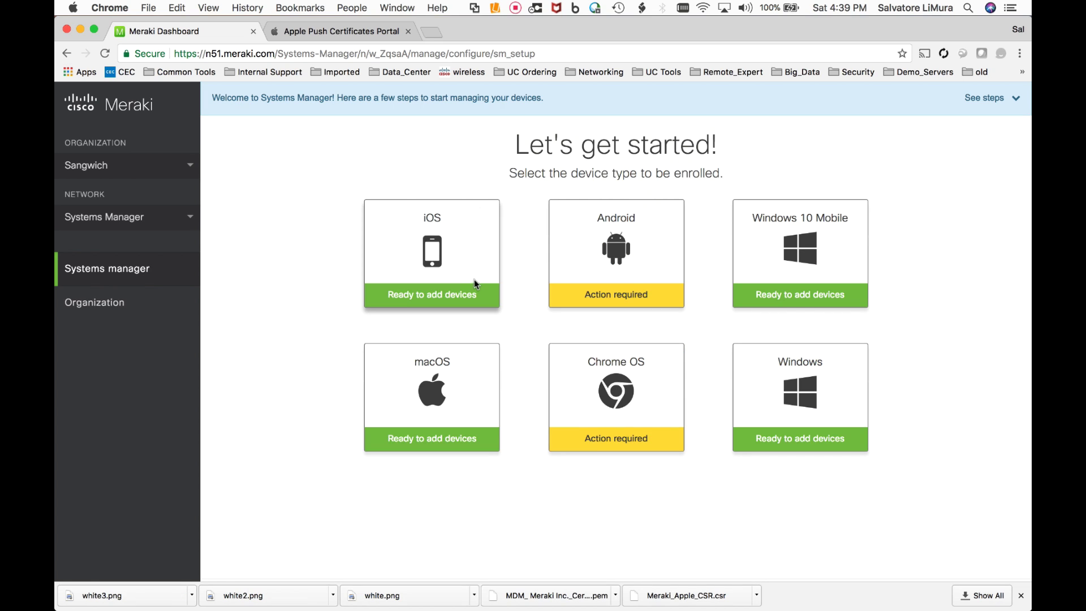
pyautogui.click(459, 247)
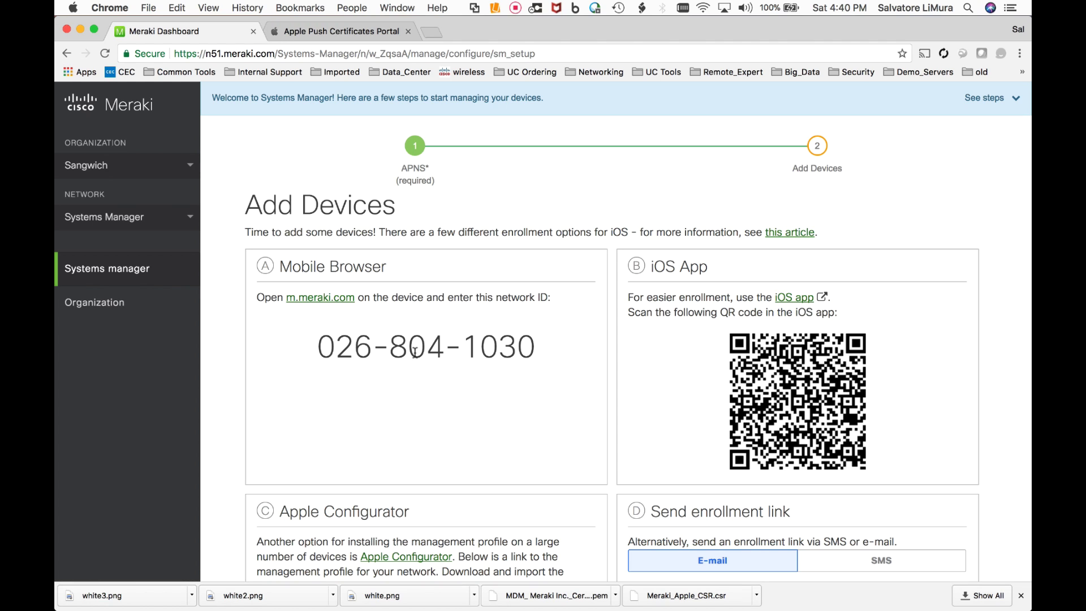
pyautogui.scroll(-1, 494, 365)
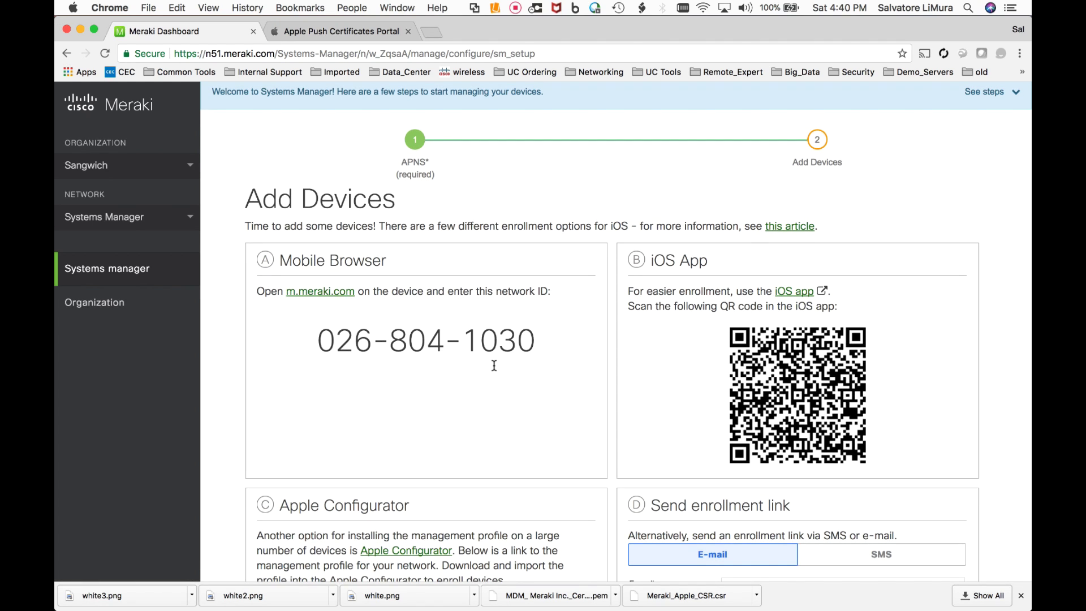
pyautogui.scroll(-1, 493, 365)
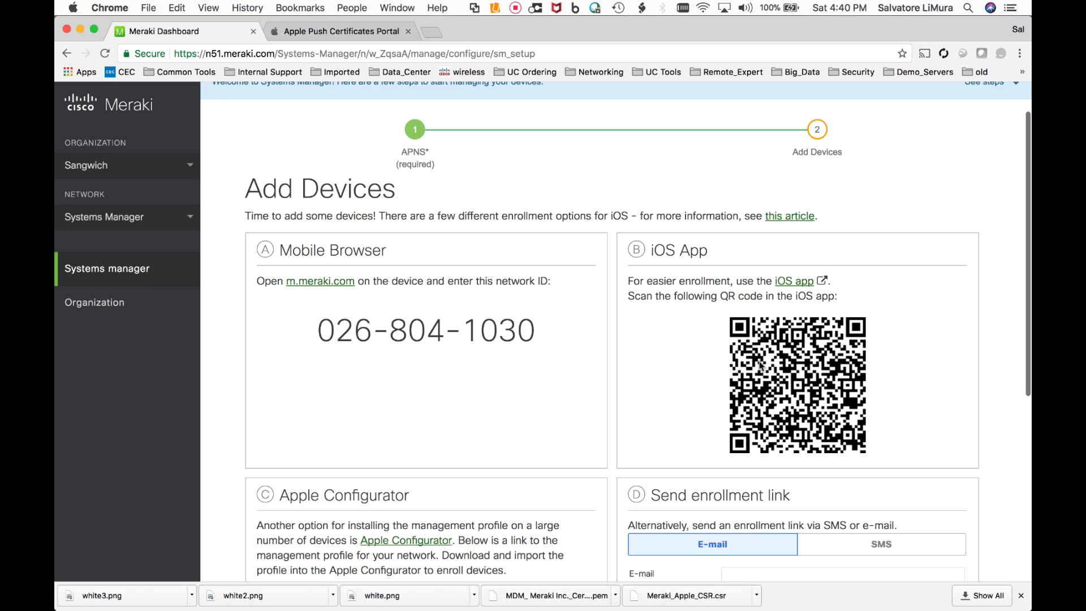
pyautogui.scroll(-2, 759, 366)
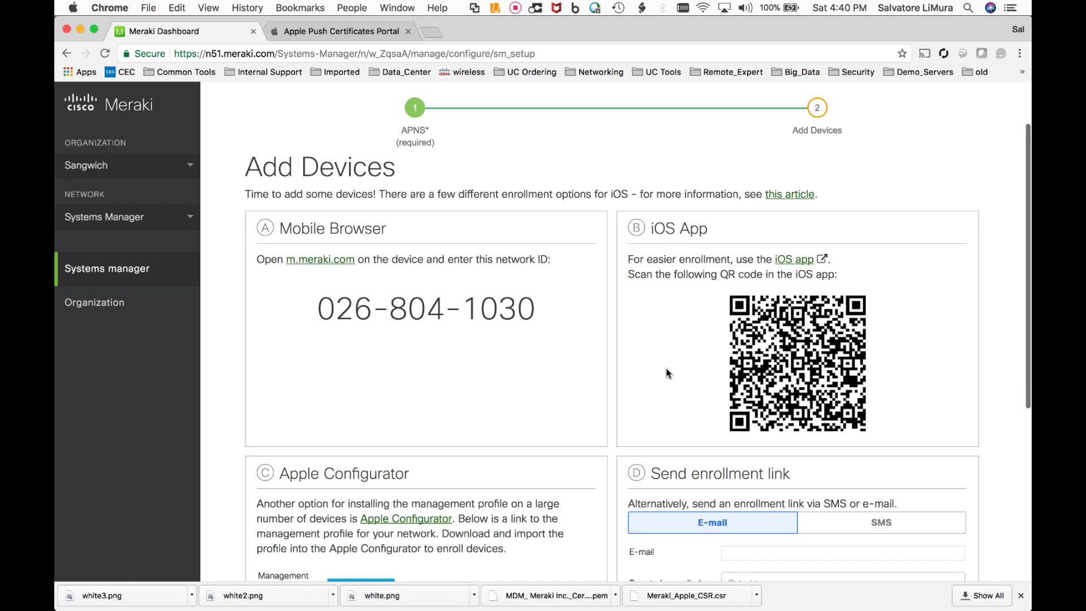
pyautogui.scroll(-1, 667, 372)
pyautogui.scroll(1, 667, 372)
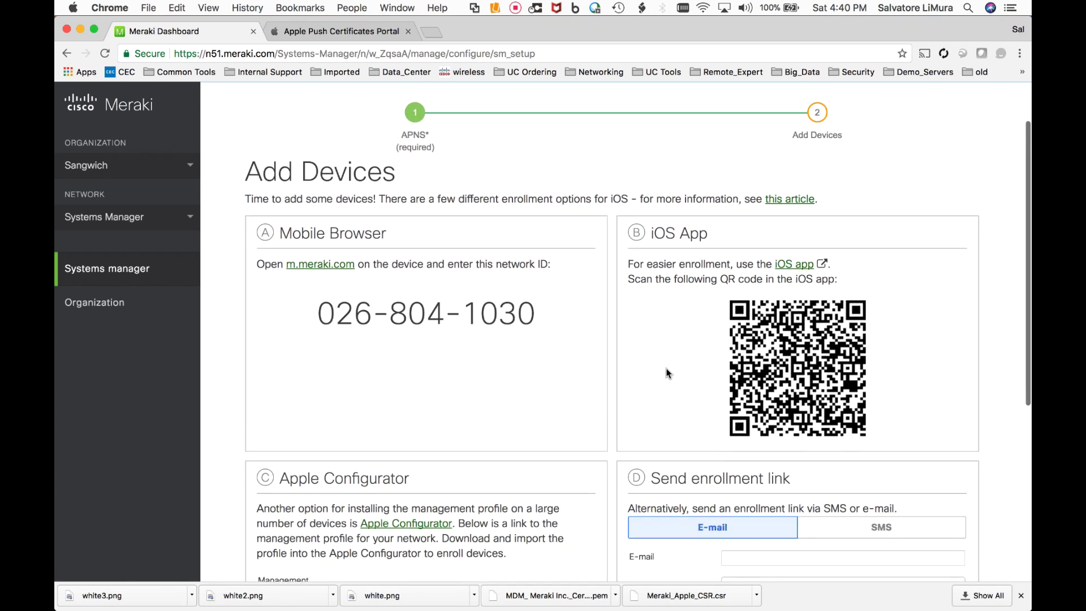
pyautogui.scroll(-1, 668, 372)
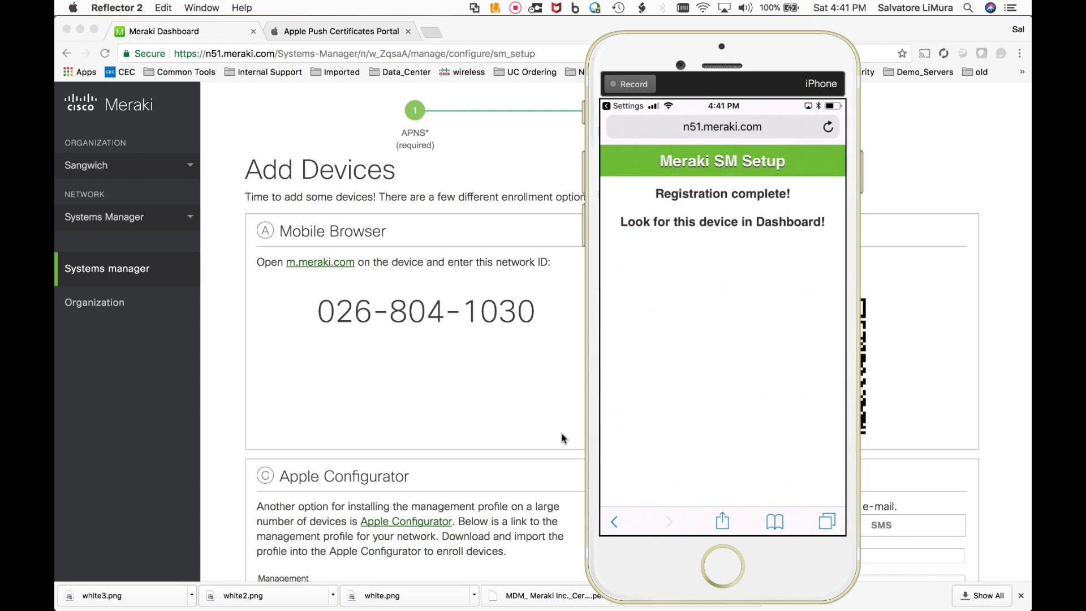
# - Open Systems manager > Clients and select the enrolled iPhone
pyautogui.click(226, 343)
pyautogui.moveTo(141, 278)
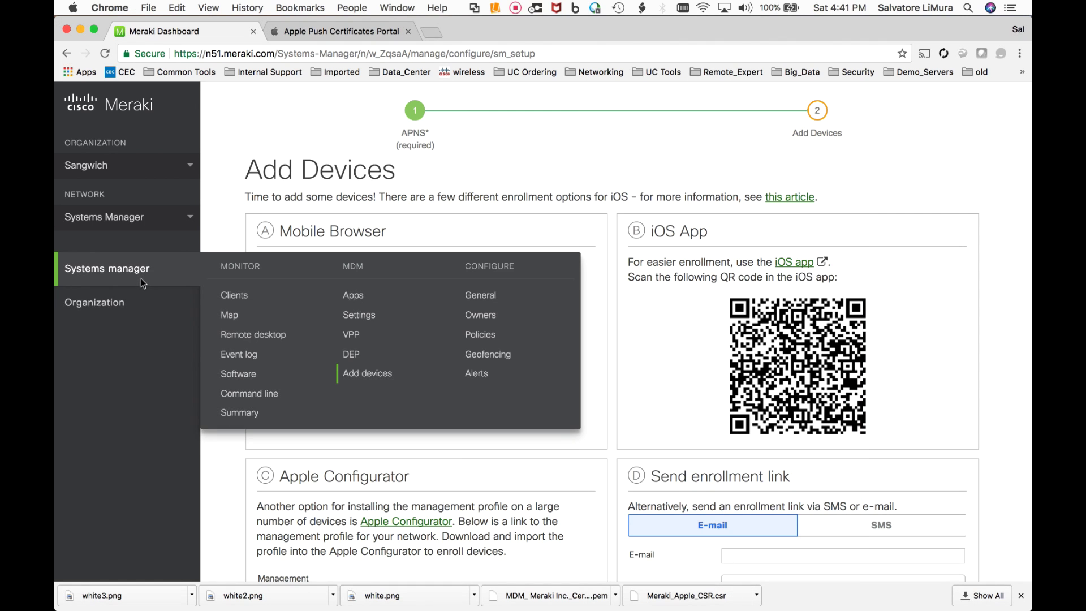
pyautogui.click(227, 297)
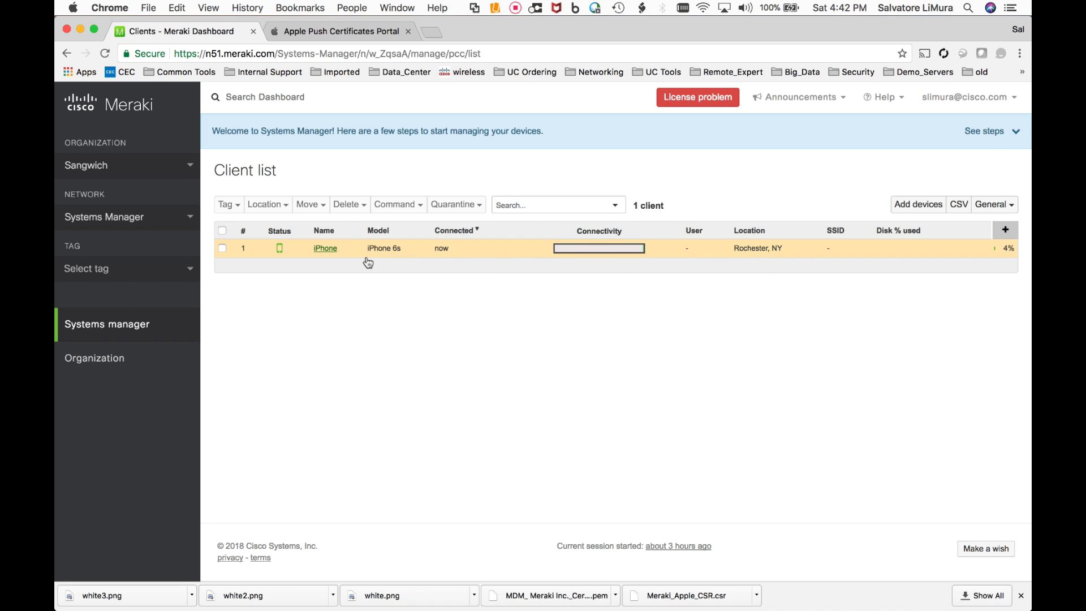
pyautogui.click(324, 248)
# - Scroll through the iPhone's network info, location map and MDM commands
pyautogui.scroll(-8, 487, 312)
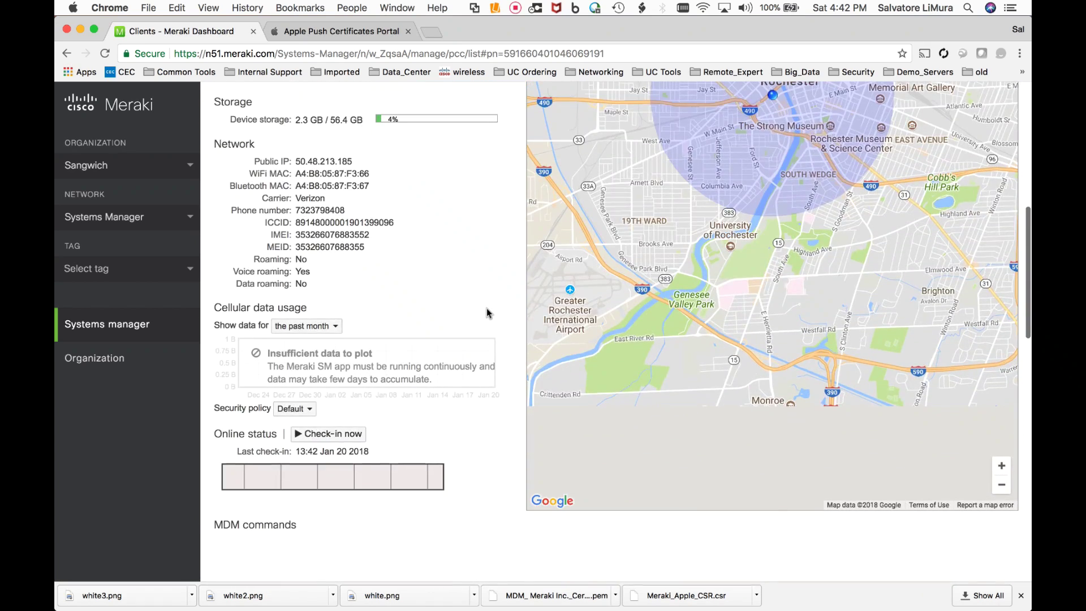
pyautogui.scroll(2, 486, 312)
pyautogui.scroll(1, 487, 314)
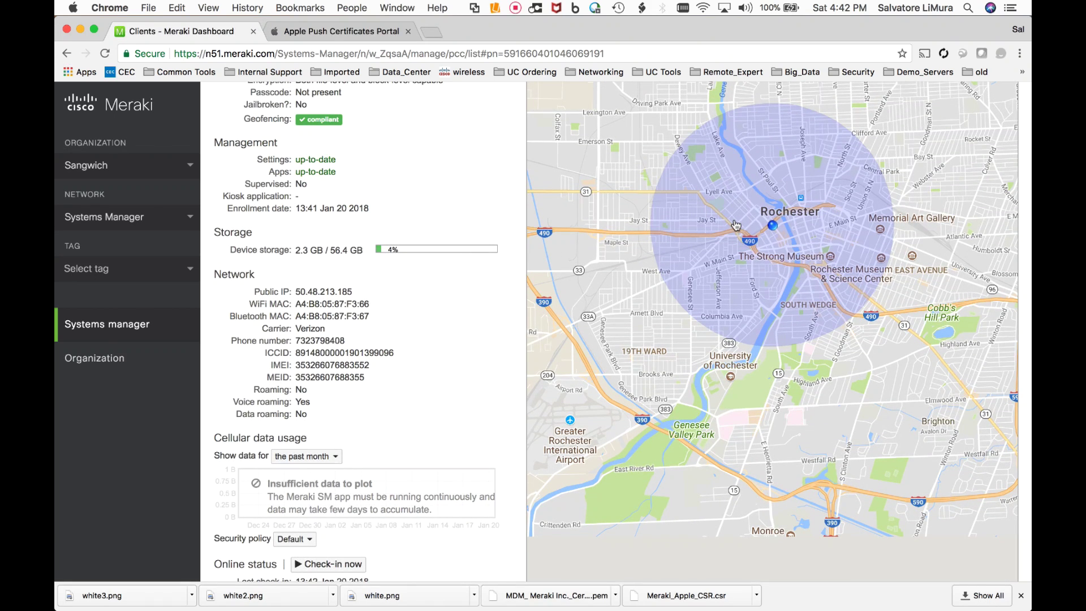
pyautogui.scroll(-1, 421, 393)
pyautogui.scroll(-1, 421, 392)
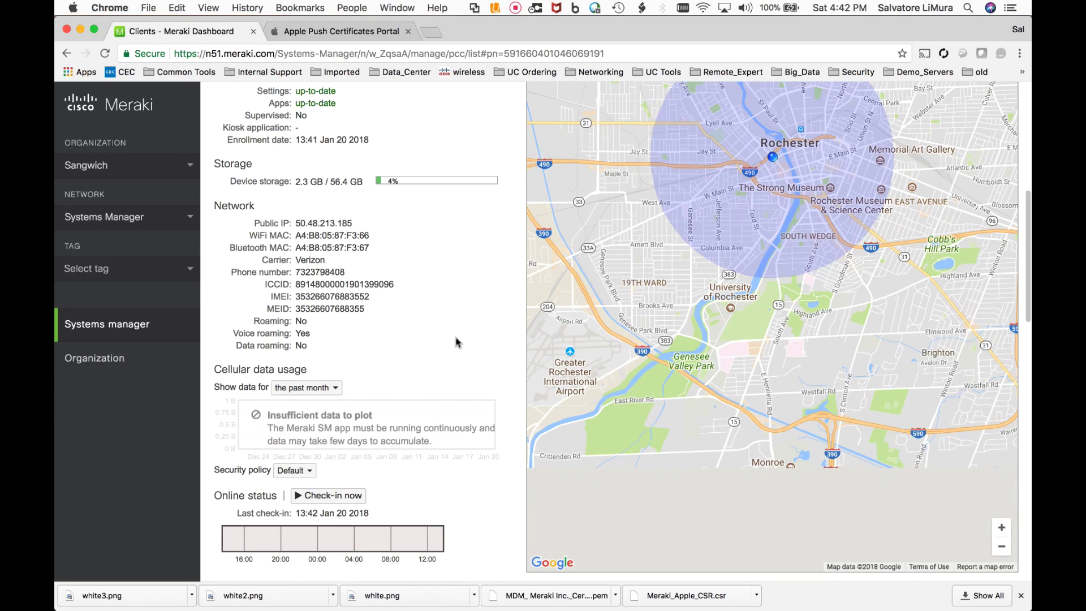
pyautogui.scroll(-1, 457, 342)
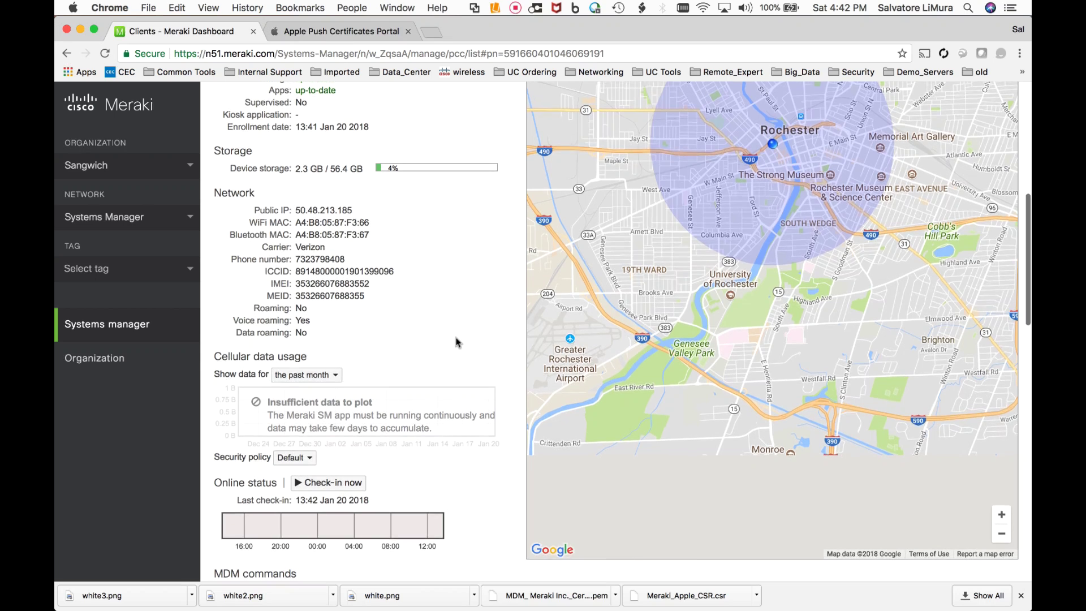
pyautogui.scroll(-1, 457, 342)
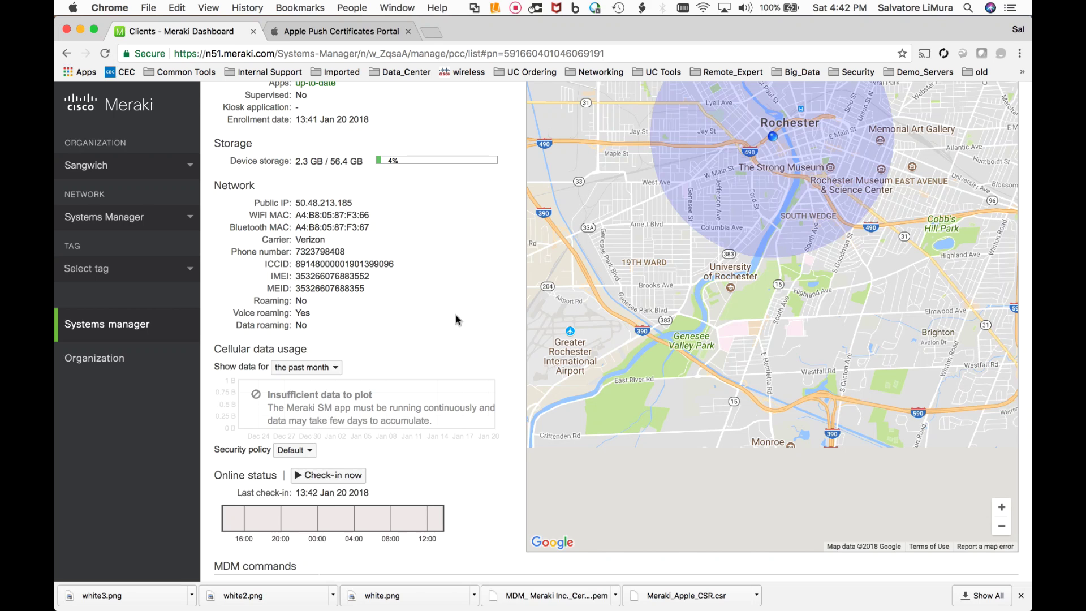
pyautogui.scroll(-10, 457, 320)
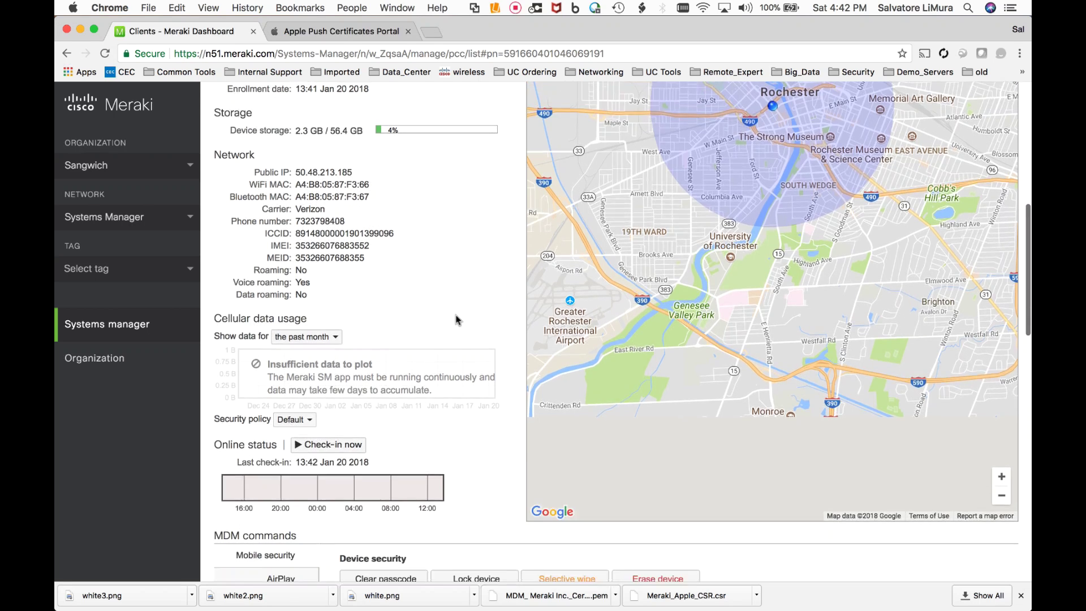
pyautogui.scroll(-1, 458, 320)
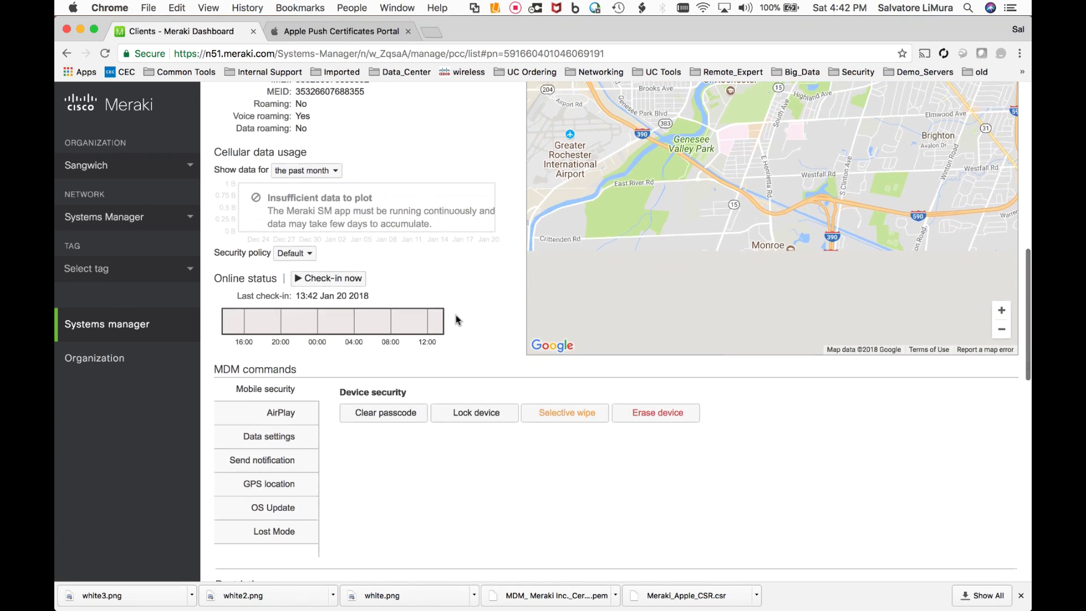
pyautogui.scroll(-3, 470, 325)
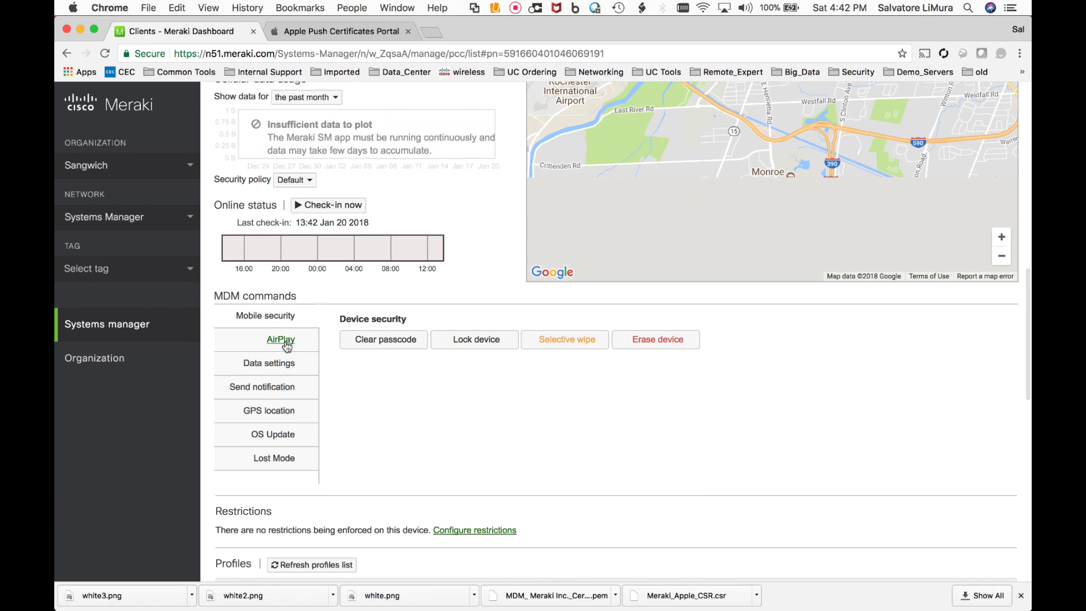
pyautogui.scroll(-2, 452, 332)
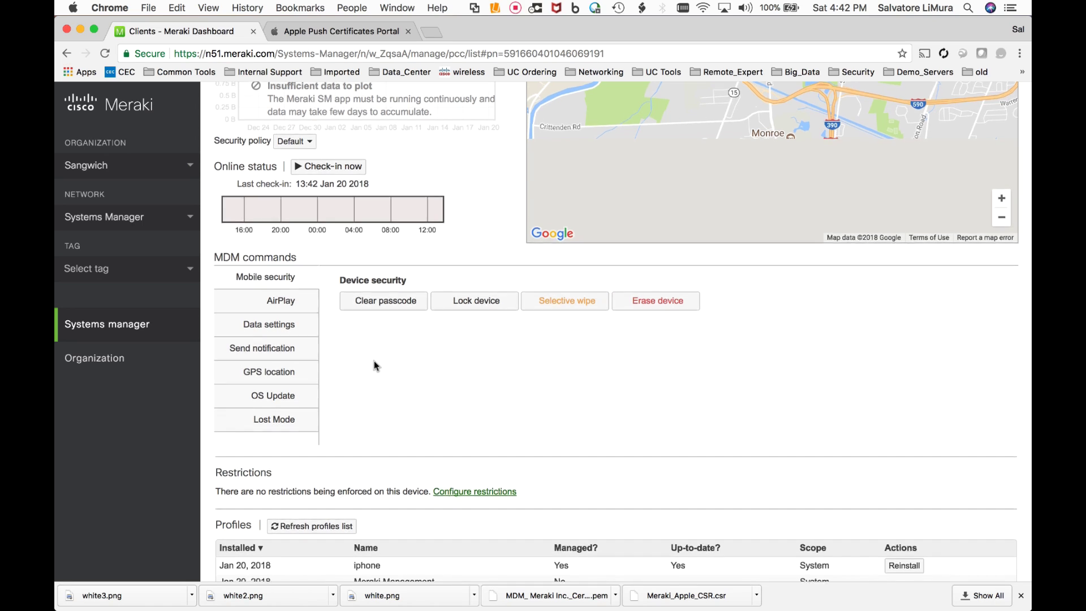
pyautogui.scroll(-2, 374, 362)
pyautogui.scroll(-2, 375, 365)
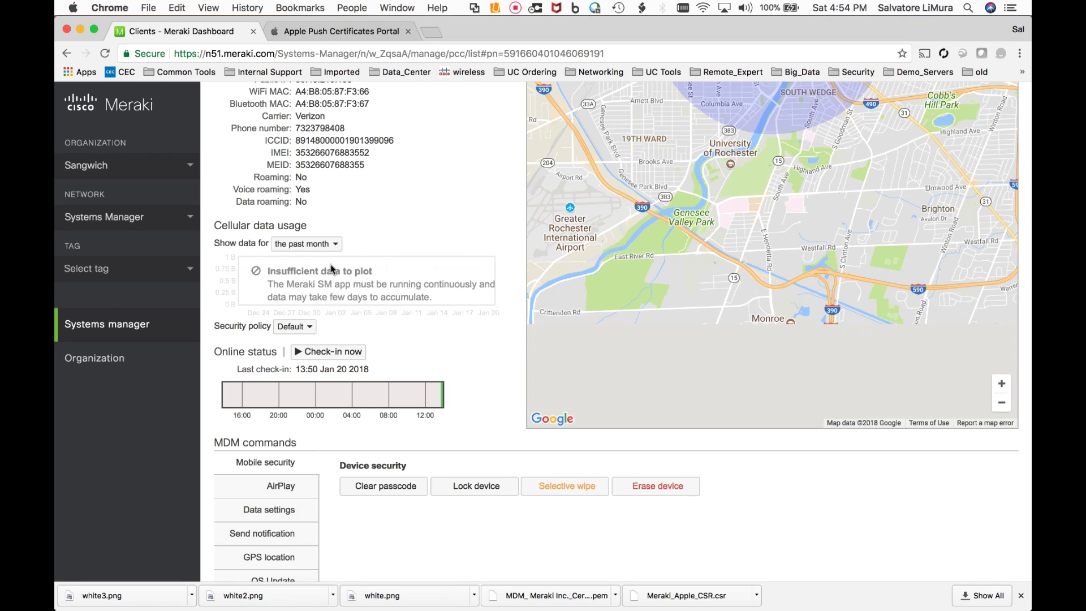
# - In Systems manager Settings, create a new Meraki managed profile
pyautogui.scroll(-1, 316, 274)
pyautogui.moveTo(160, 324)
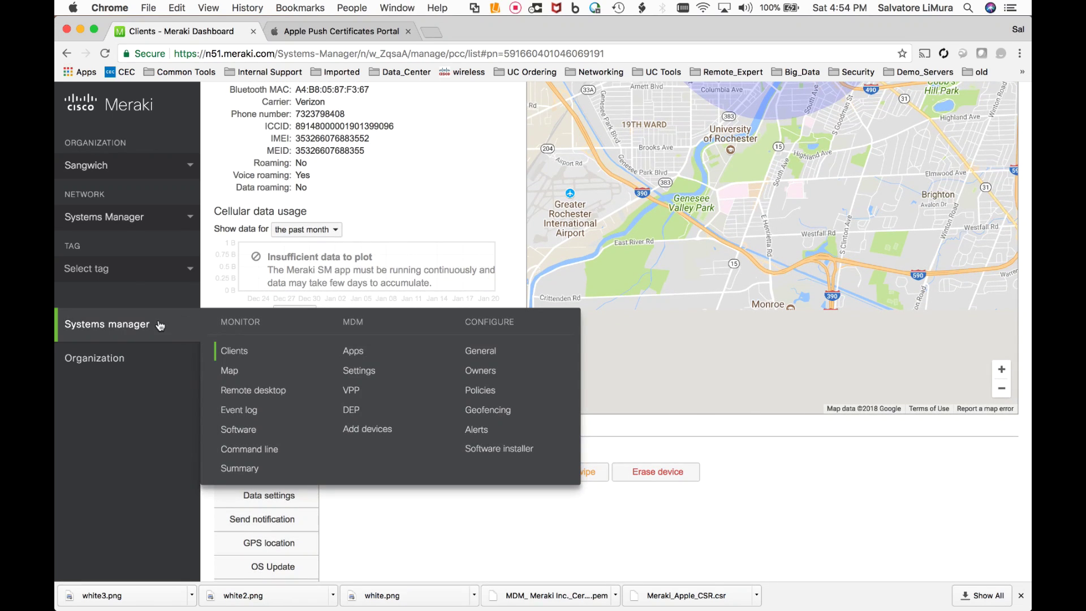
pyautogui.click(366, 375)
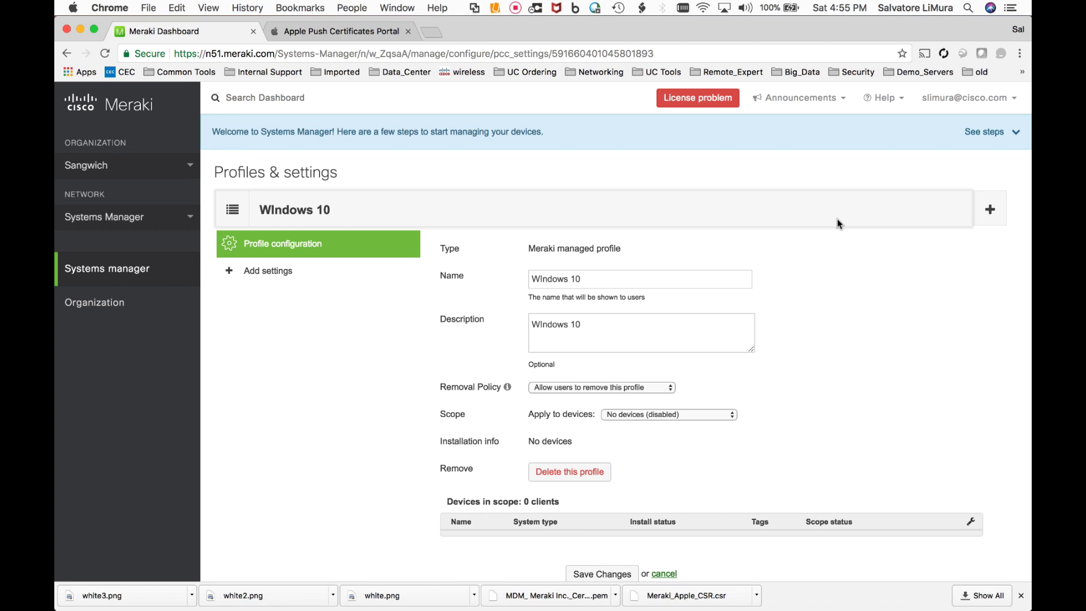
pyautogui.click(988, 215)
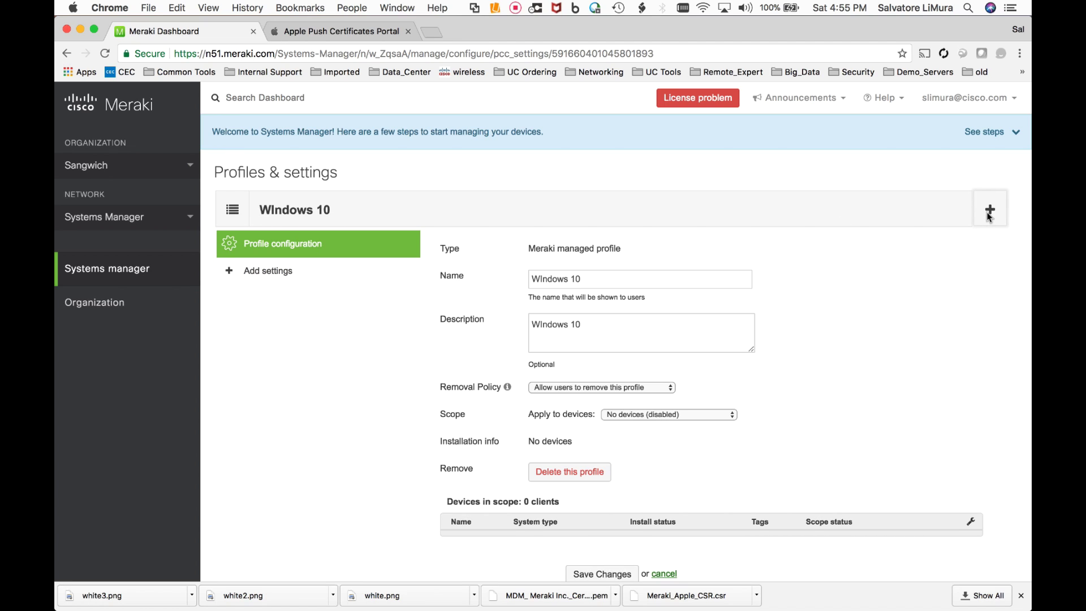
pyautogui.click(443, 291)
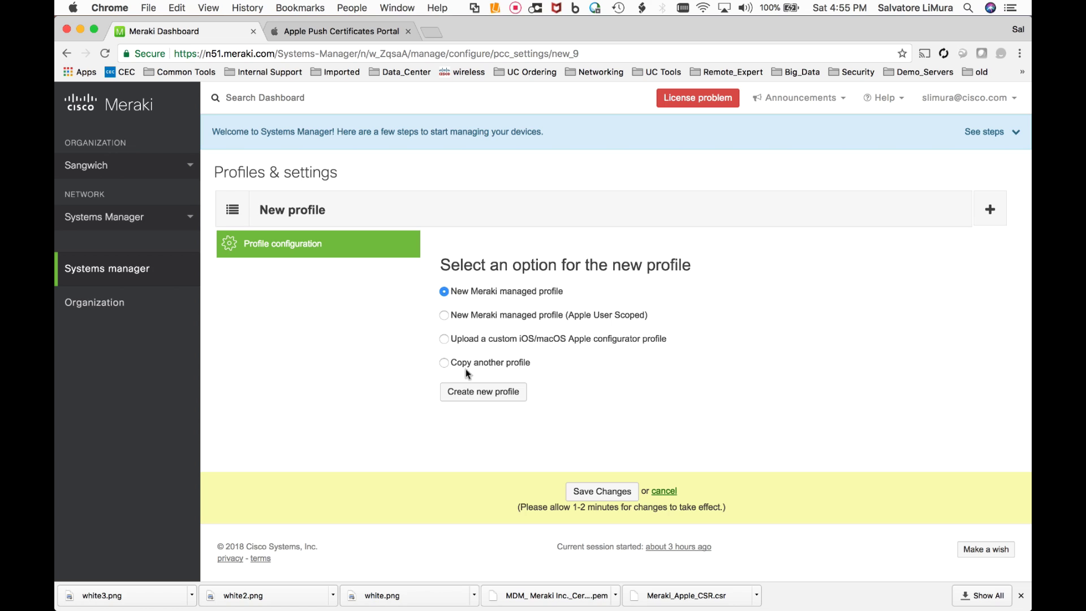
pyautogui.click(472, 391)
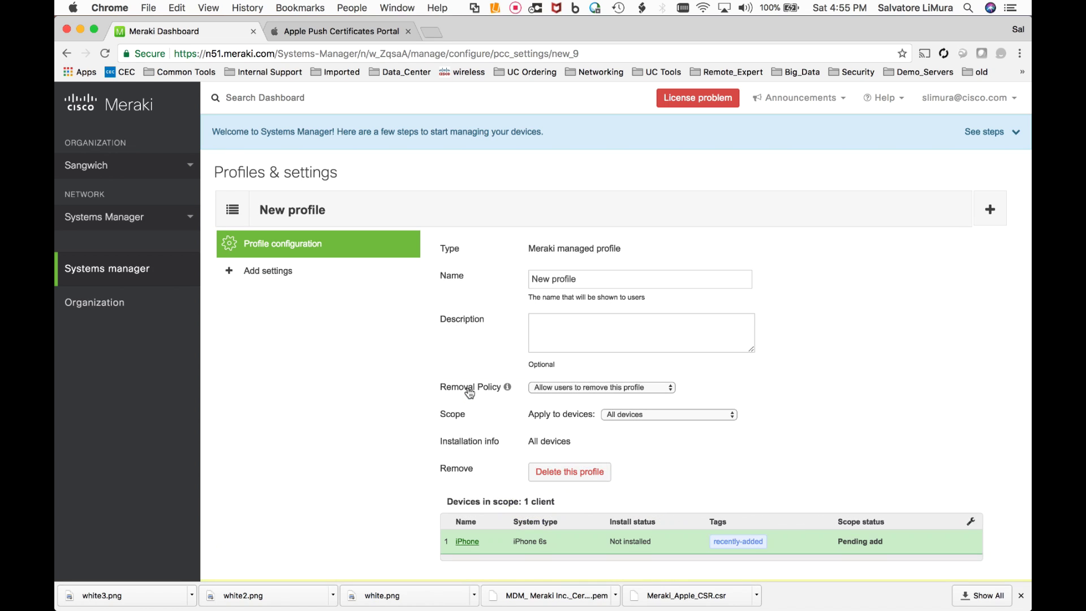
# - Name the profile 'iphone' and give it the description 'iPhones'
pyautogui.doubleClick(609, 280)
pyautogui.press('super+a')
pyautogui.write('i')
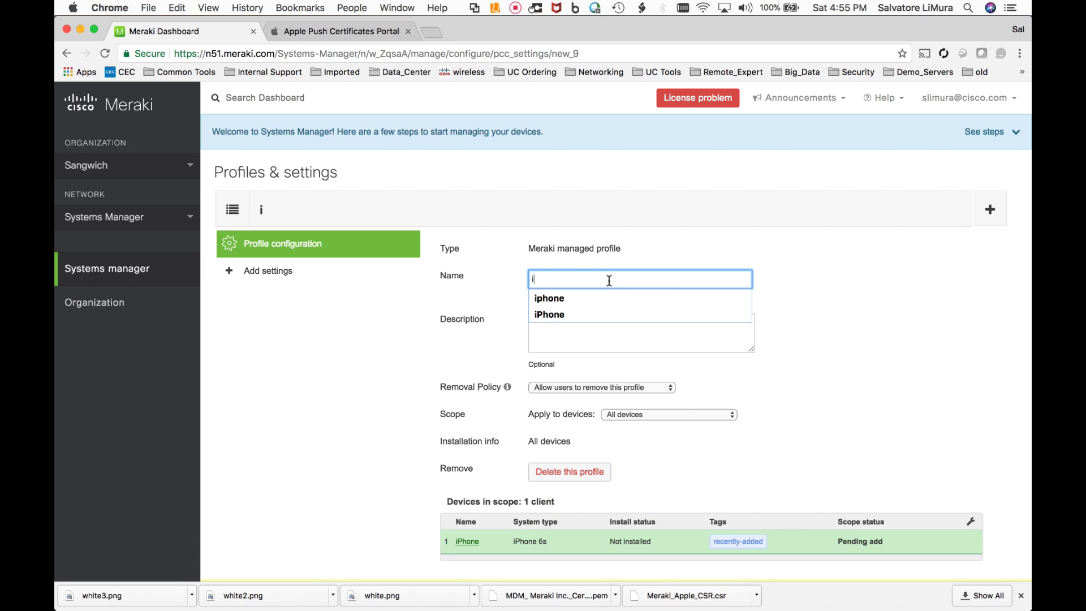
pyautogui.press('Down')
pyautogui.press('Return')
pyautogui.press('Tab')
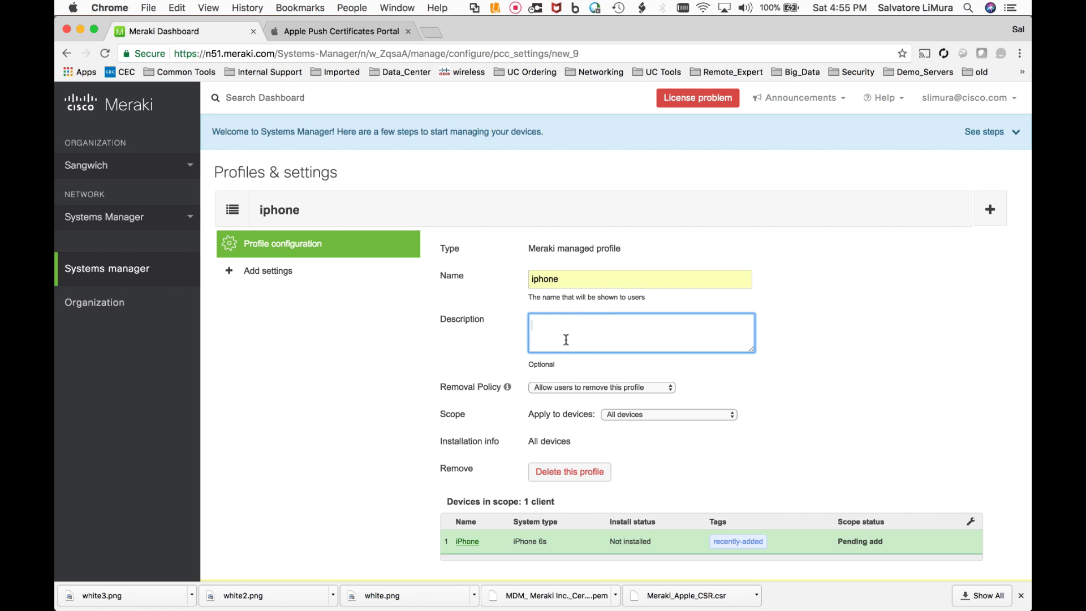
pyautogui.write('iPhones')
pyautogui.click(761, 393)
pyautogui.scroll(-1, 760, 392)
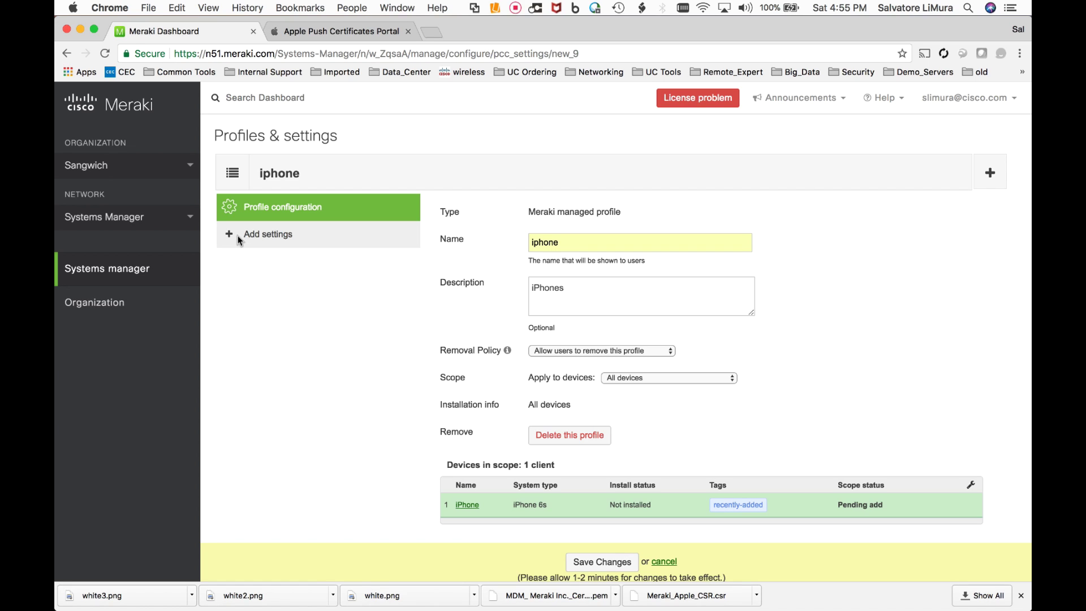
# - Browse the Add settings catalogue of payloads such as Restrictions, Passcode and WiFi
pyautogui.click(238, 235)
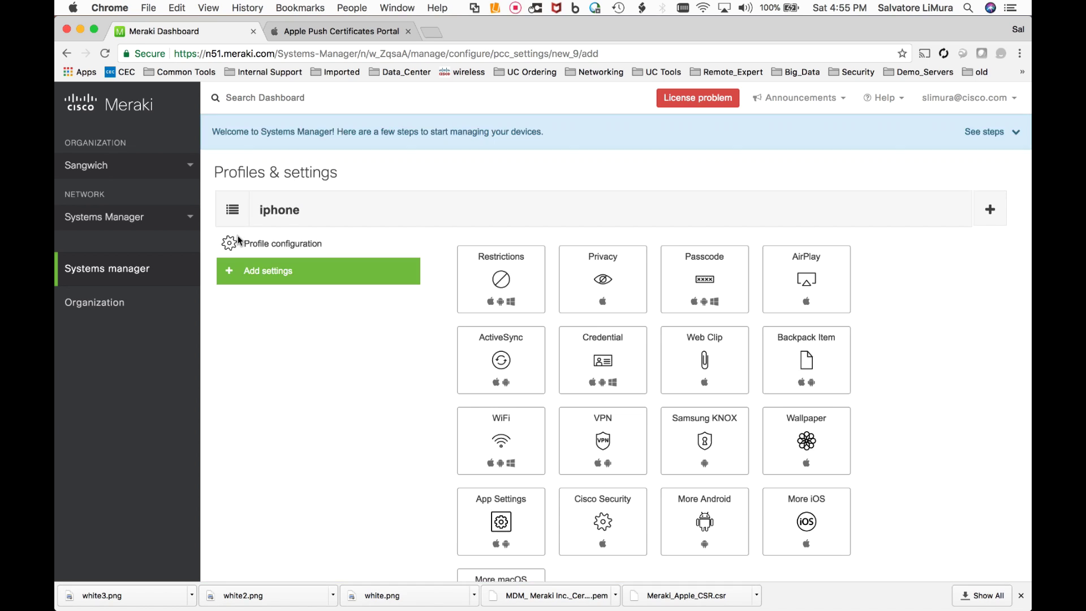
pyautogui.scroll(-1, 404, 322)
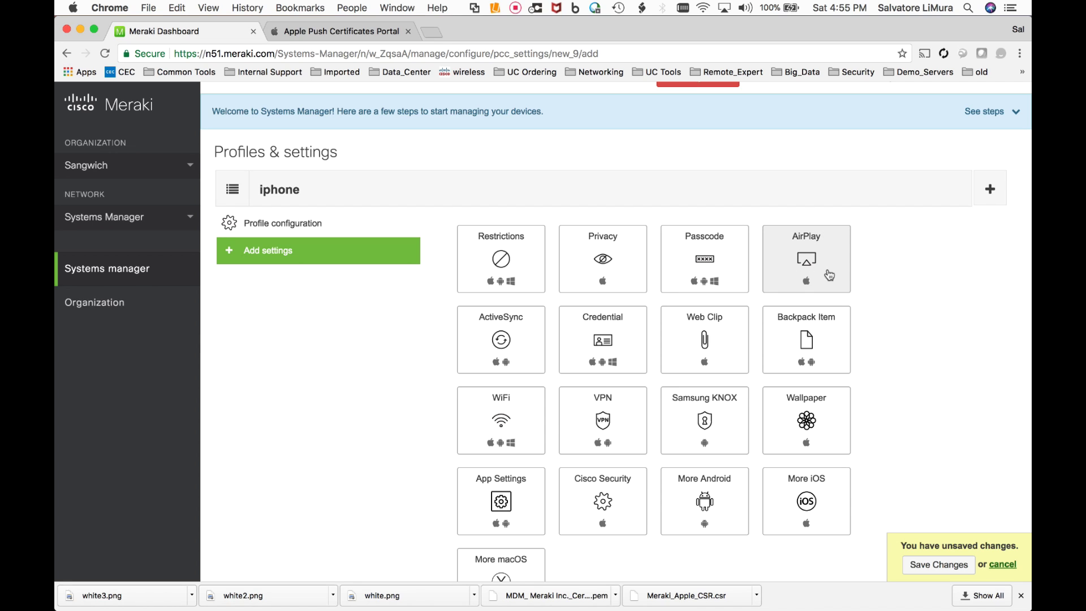
pyautogui.scroll(-1, 829, 275)
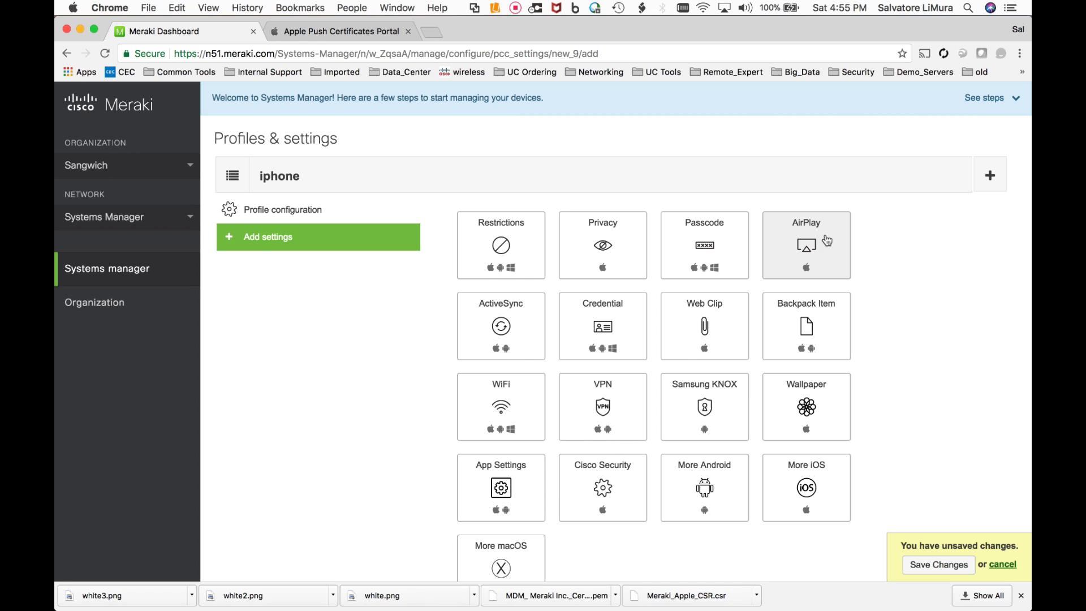
# - Add a Restrictions payload and scroll to its supervised iOS options like Allow iMessage
pyautogui.click(486, 261)
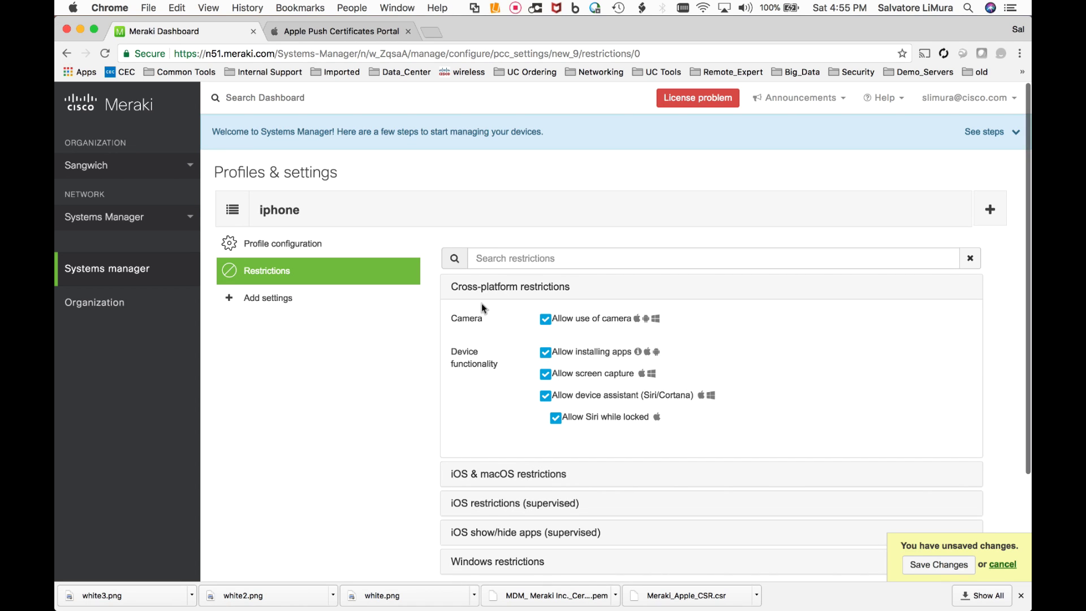
pyautogui.scroll(-2, 479, 312)
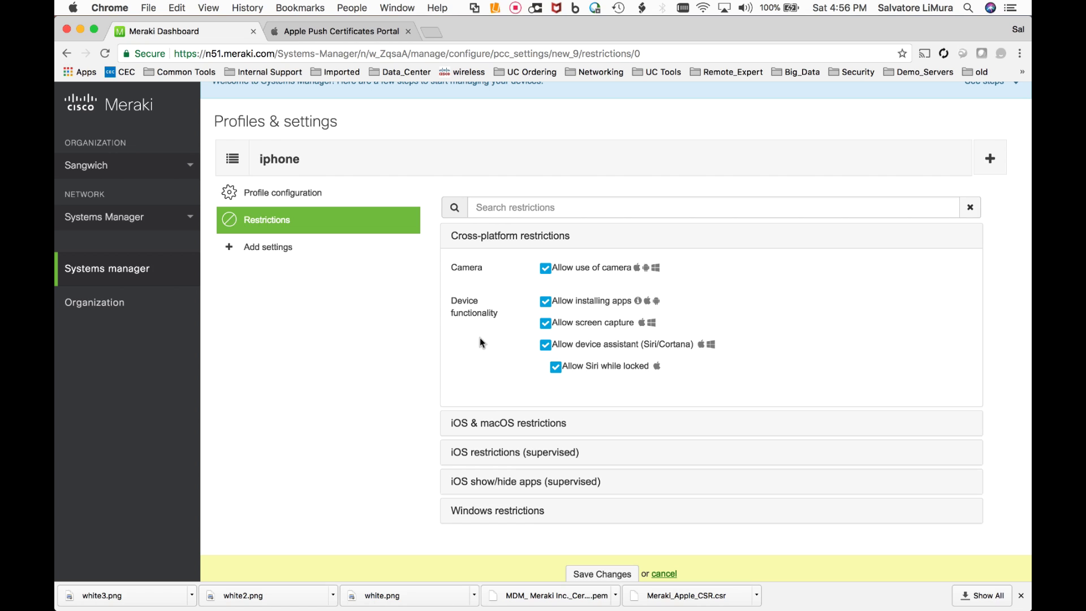
pyautogui.scroll(-1, 480, 342)
pyautogui.scroll(-2, 480, 338)
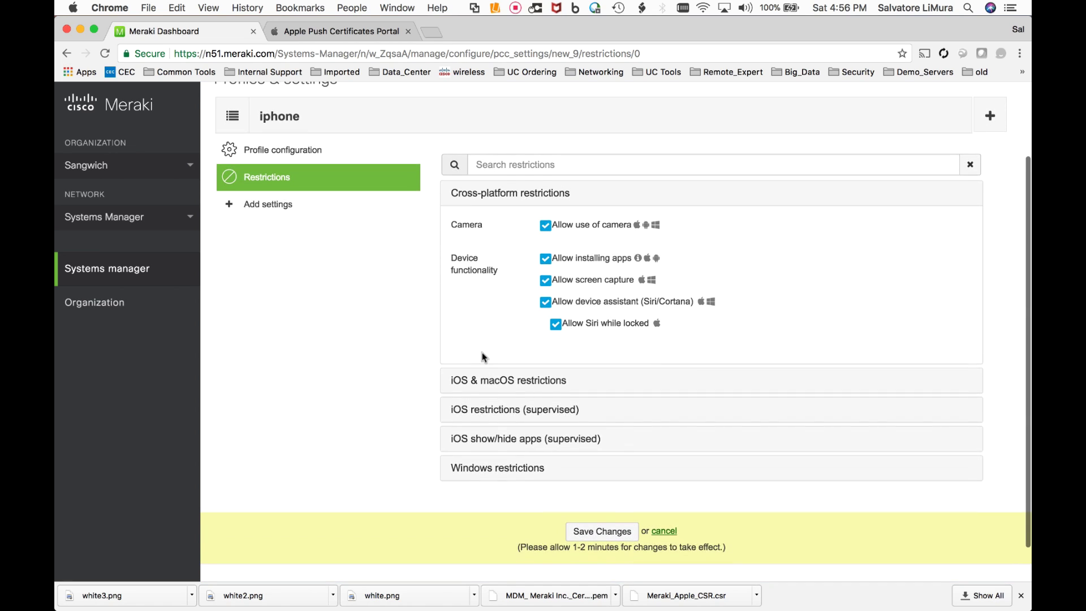
pyautogui.scroll(-1, 498, 412)
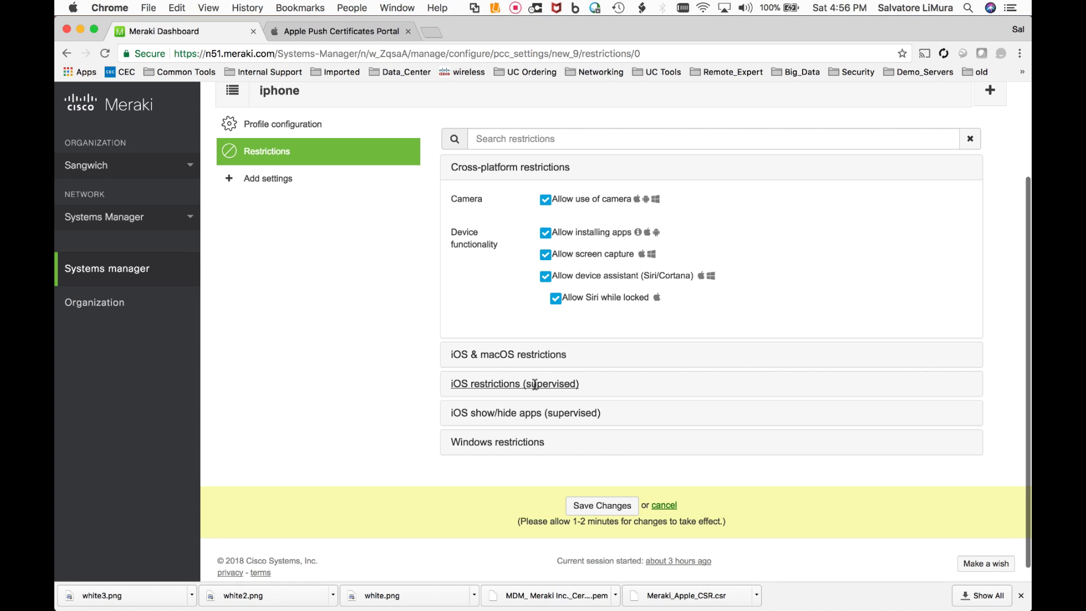
pyautogui.scroll(-1, 535, 384)
pyautogui.click(534, 383)
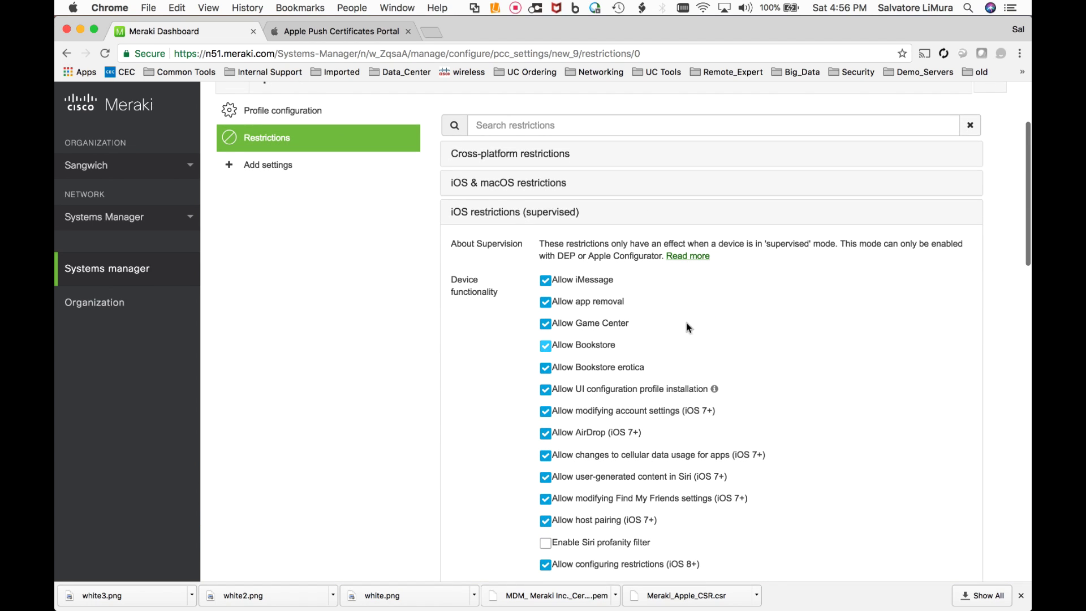
pyautogui.scroll(-3, 731, 334)
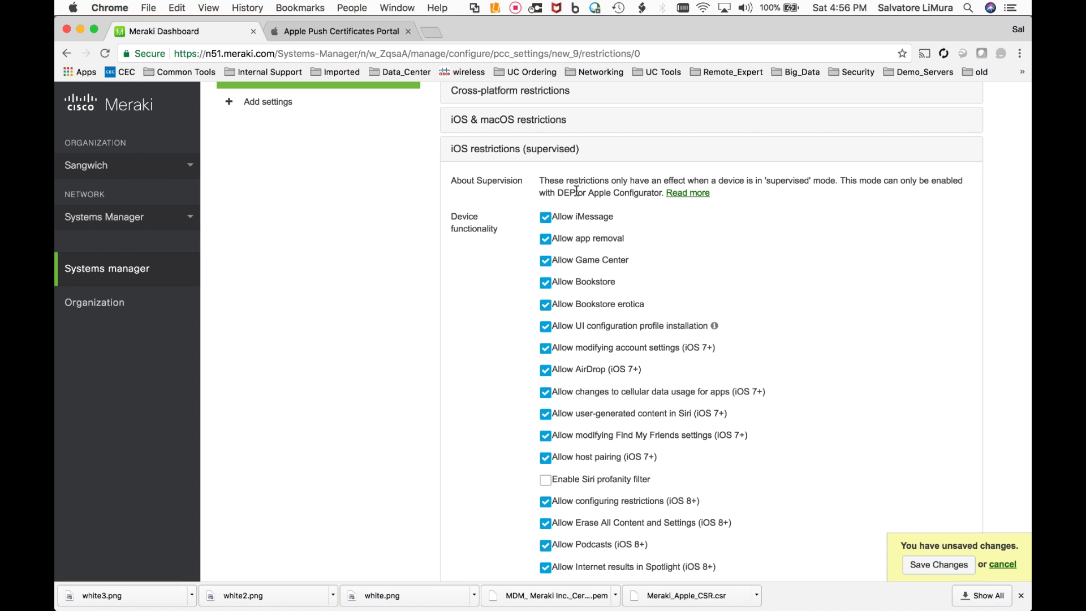
pyautogui.scroll(-10, 576, 190)
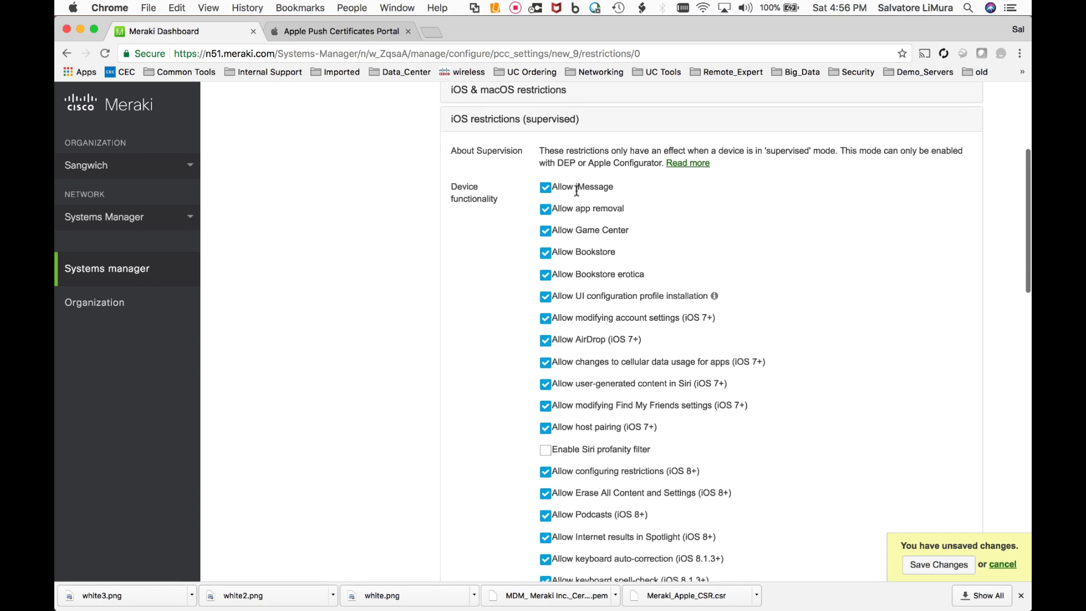
pyautogui.scroll(-20, 576, 190)
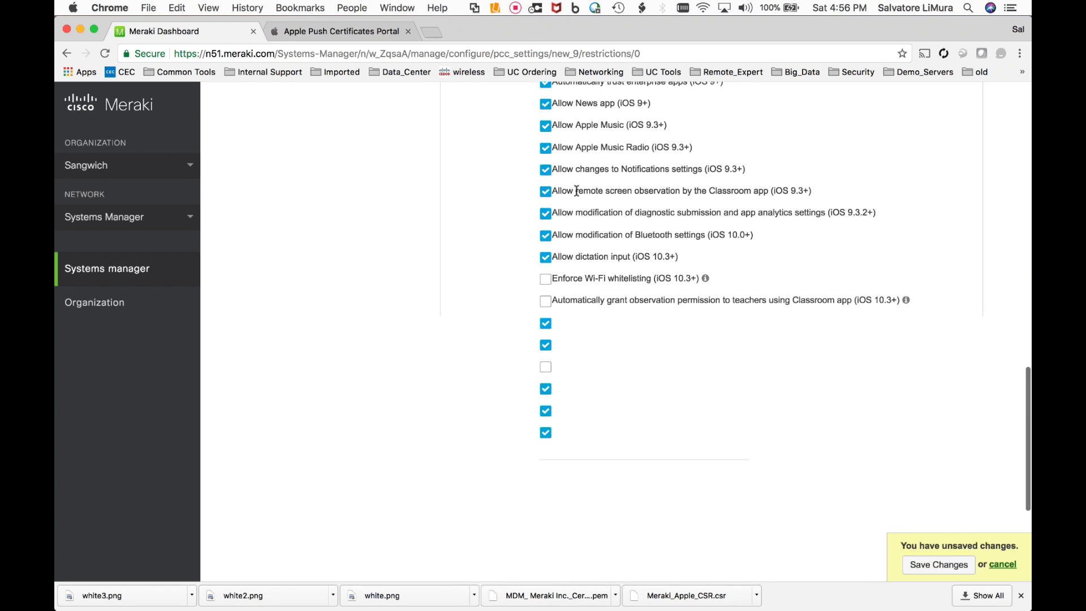
pyautogui.scroll(-1, 576, 190)
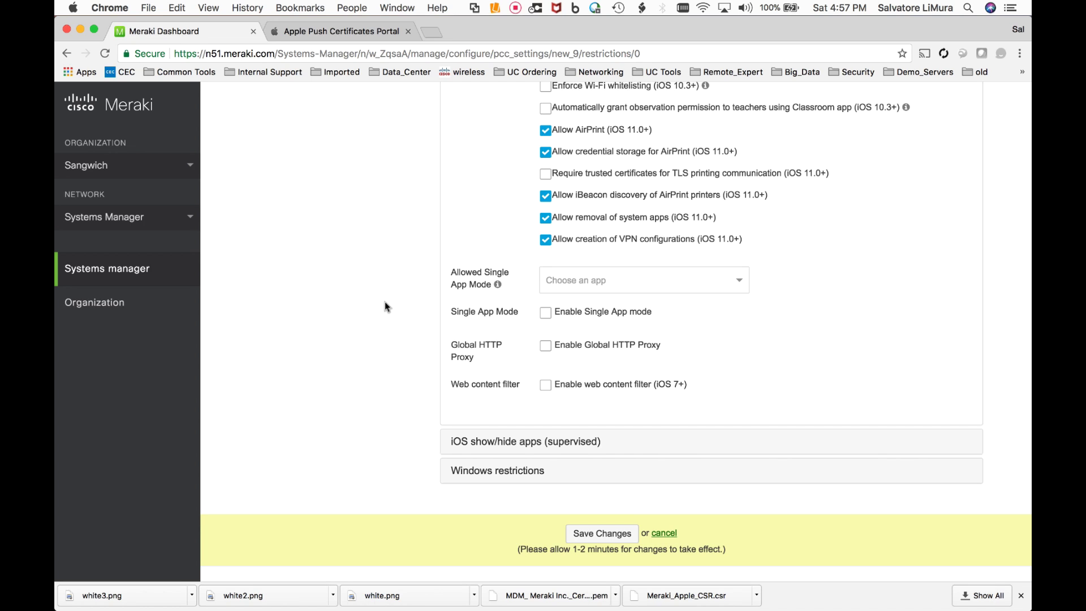
pyautogui.scroll(15, 384, 302)
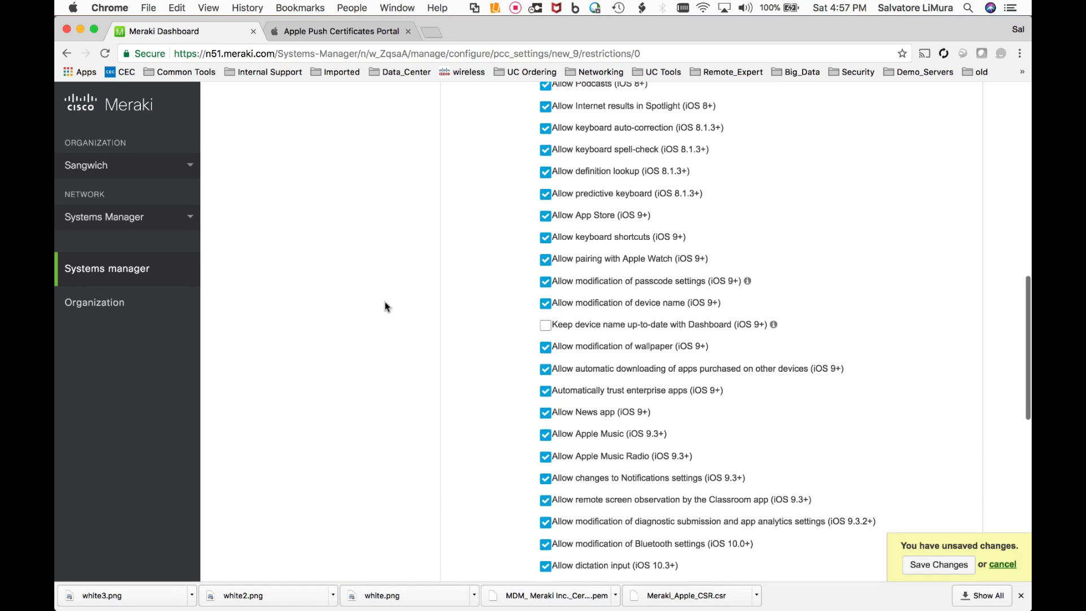
pyautogui.scroll(8, 384, 301)
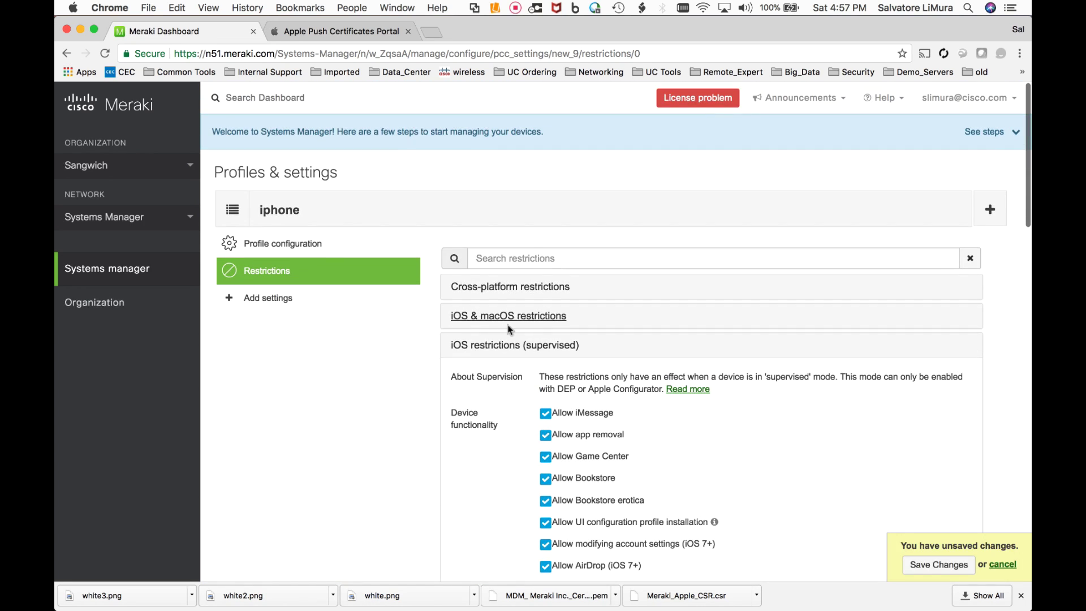
pyautogui.scroll(-8, 508, 329)
pyautogui.scroll(-15, 507, 329)
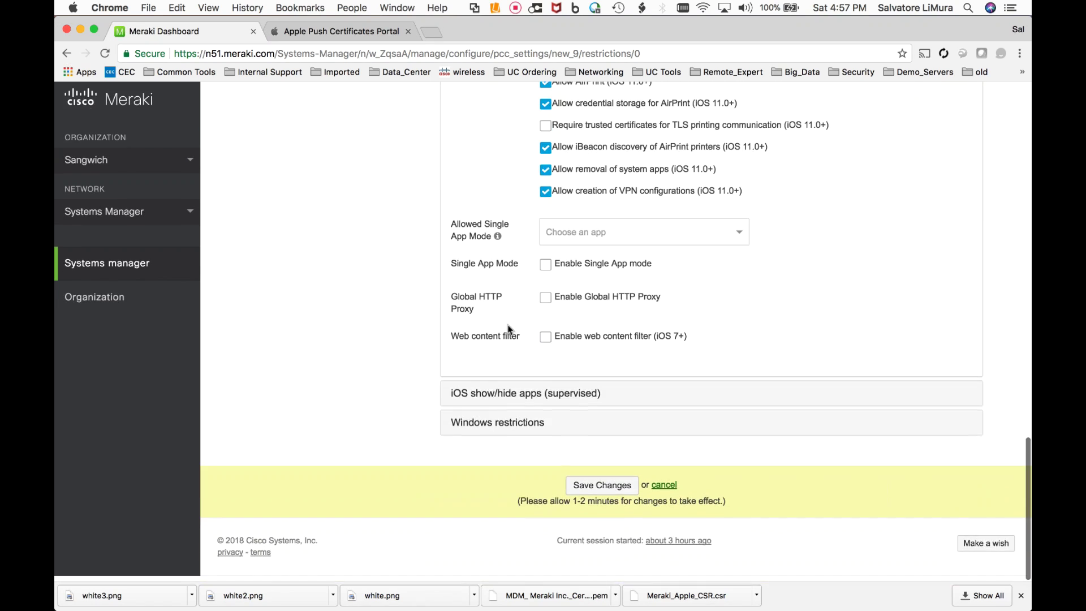
# - Save the restrictions and add a Passcode payload to the iphone profile
pyautogui.click(583, 490)
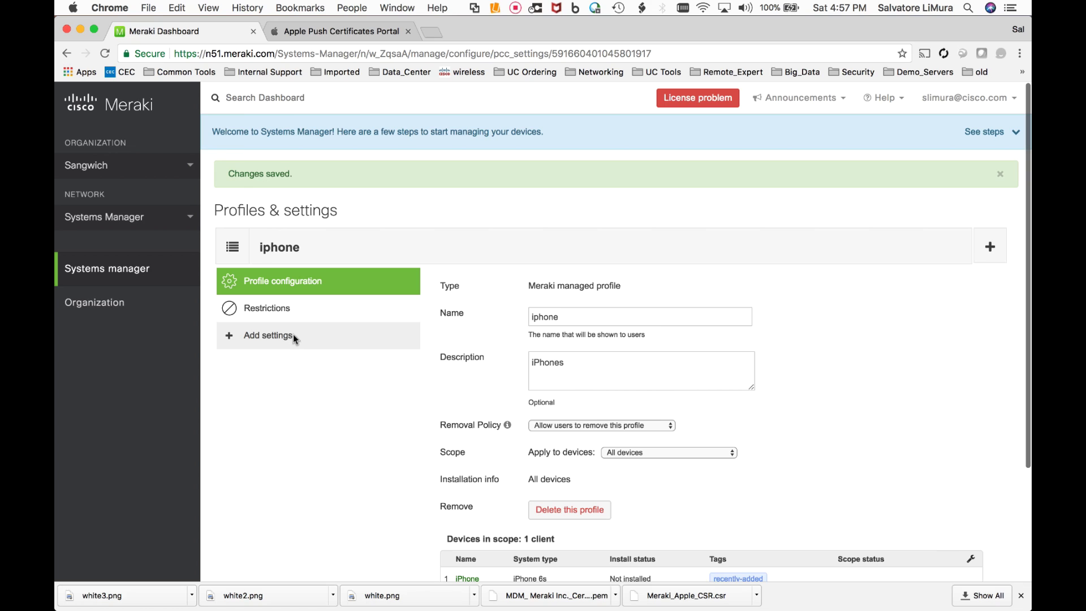
pyautogui.click(267, 337)
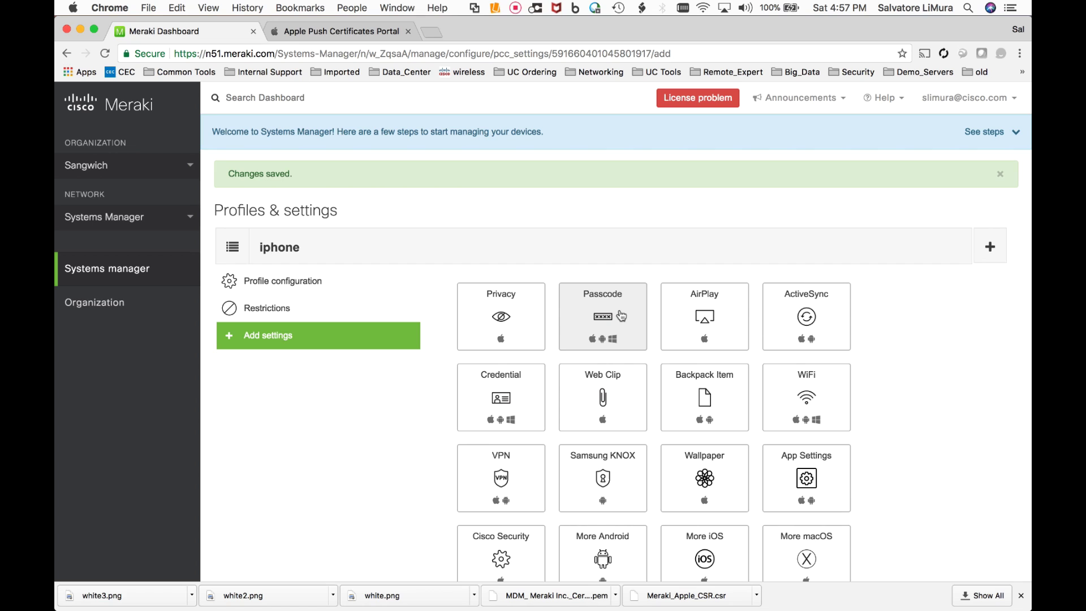
pyautogui.scroll(-1, 605, 280)
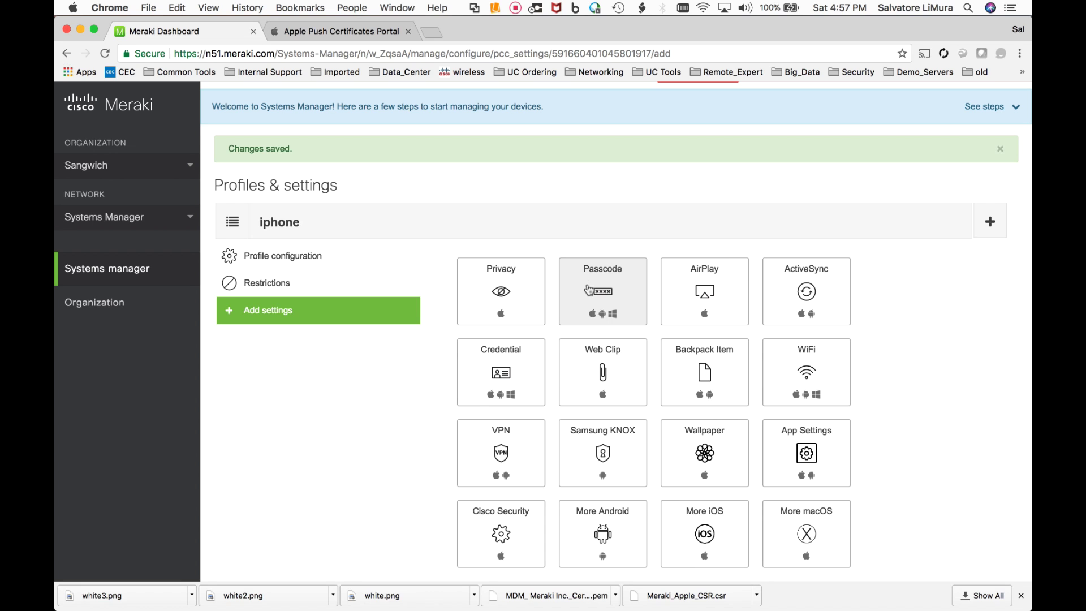
pyautogui.click(589, 289)
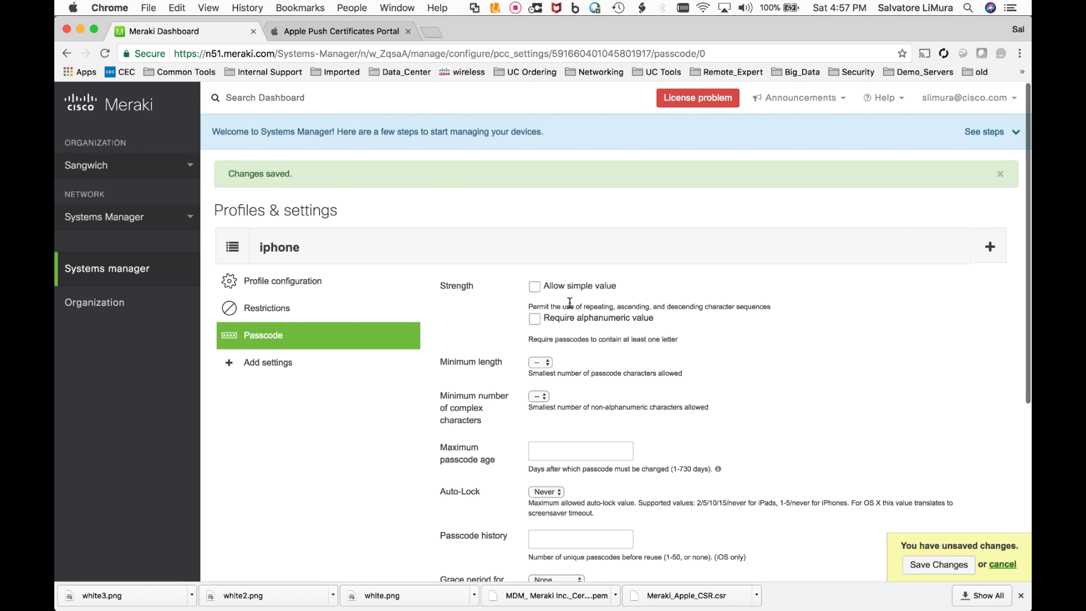
# - Allow simple passcode values, set minimum length to 9, and save the changes
pyautogui.scroll(-1, 570, 302)
pyautogui.click(535, 253)
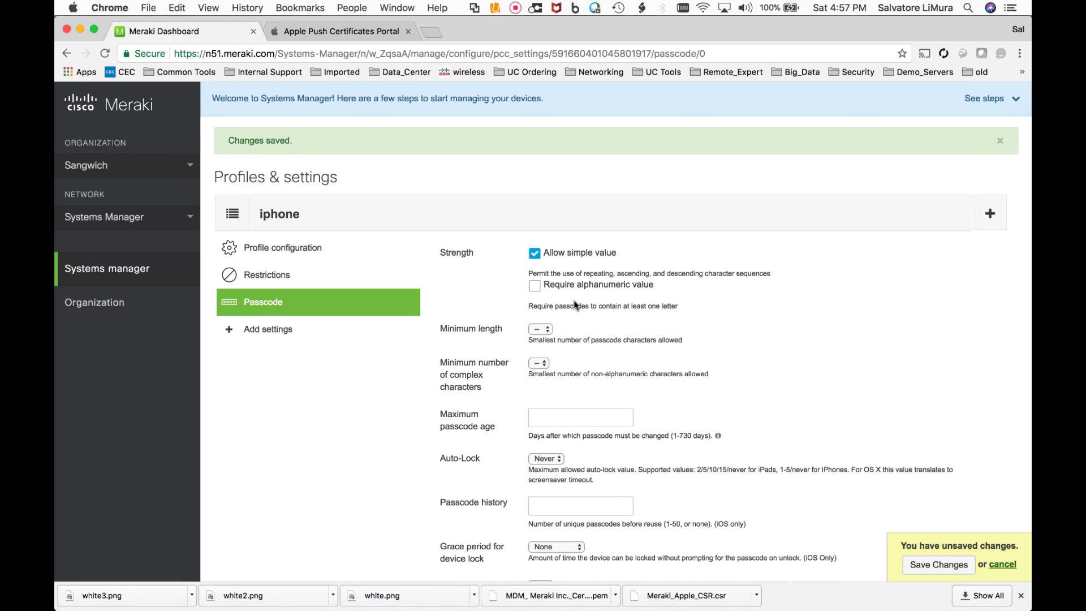
pyautogui.scroll(-1, 574, 302)
pyautogui.scroll(-1, 574, 302)
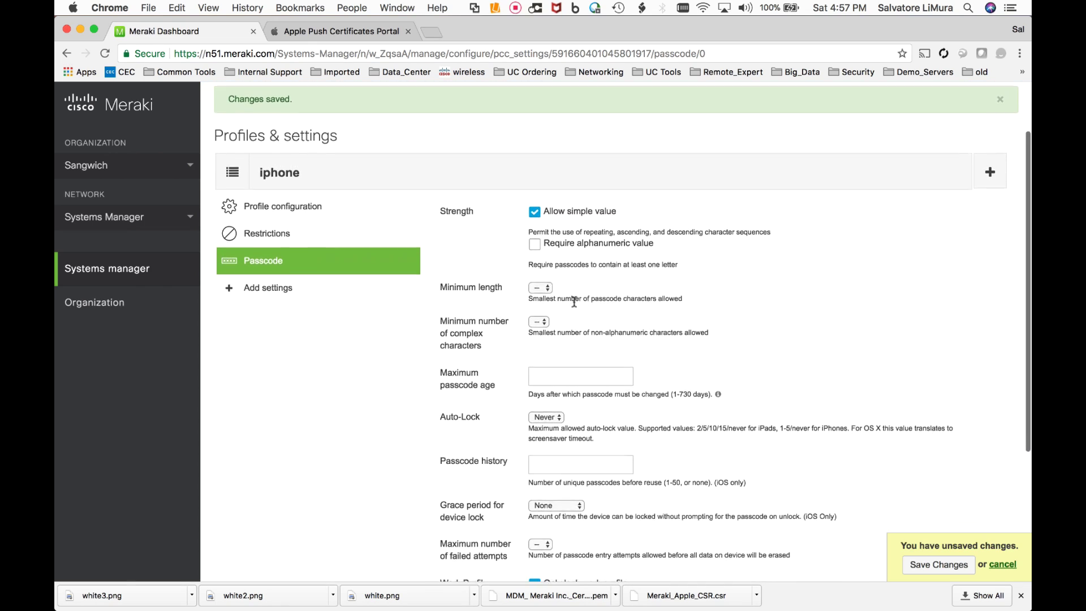
pyautogui.click(547, 283)
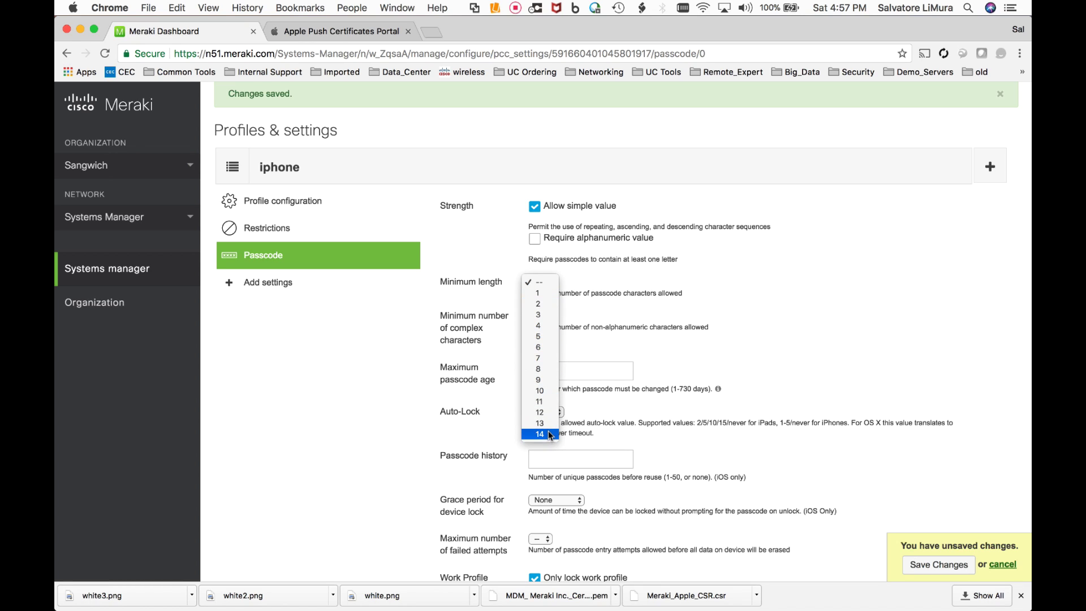
pyautogui.click(548, 380)
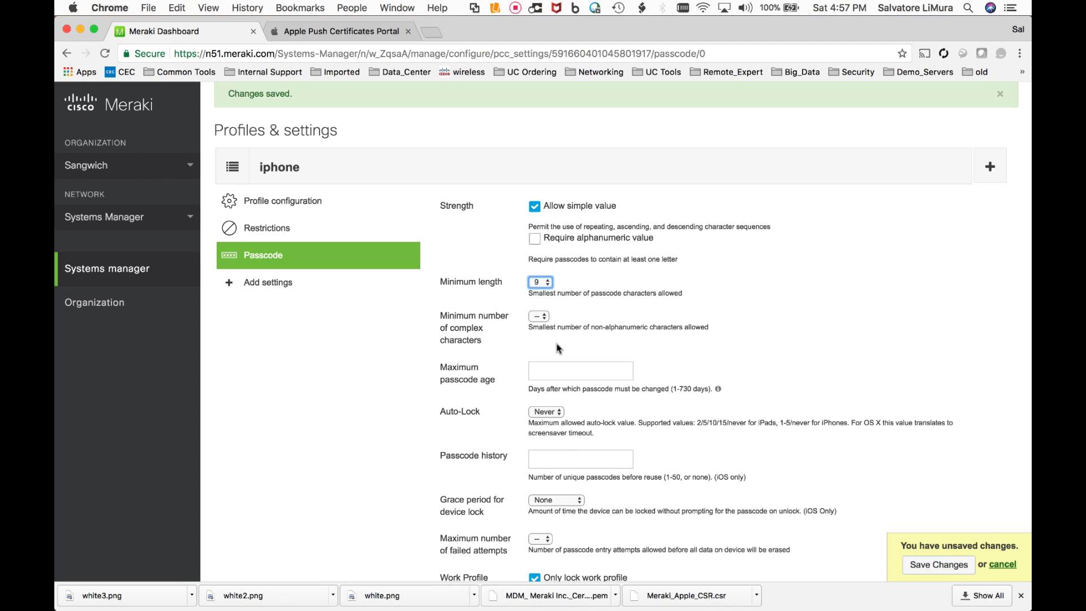
pyautogui.scroll(-2, 558, 348)
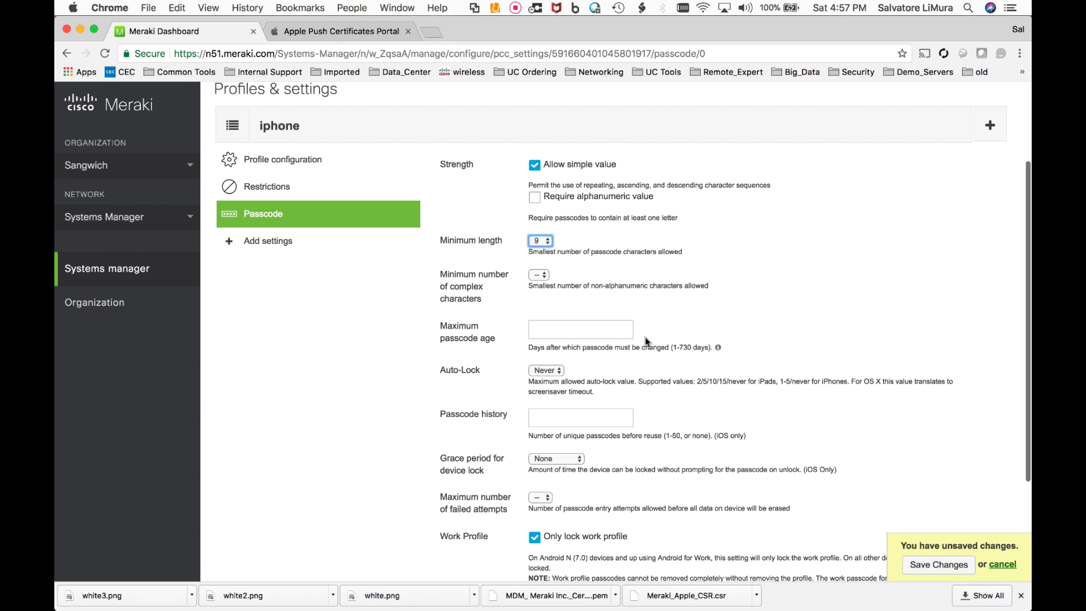
pyautogui.scroll(-2, 646, 341)
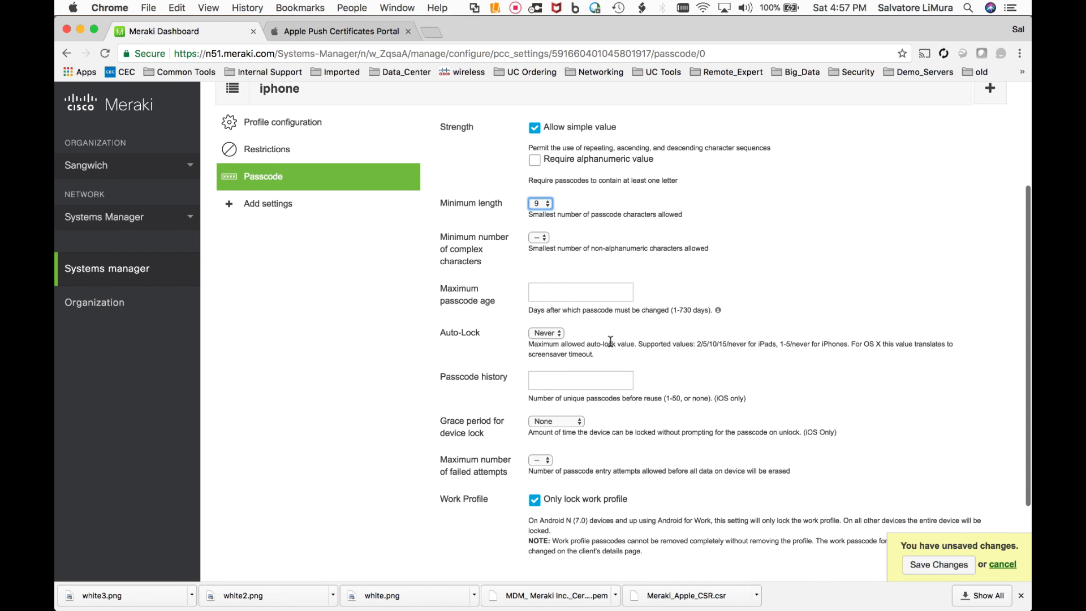
pyautogui.scroll(-3, 643, 377)
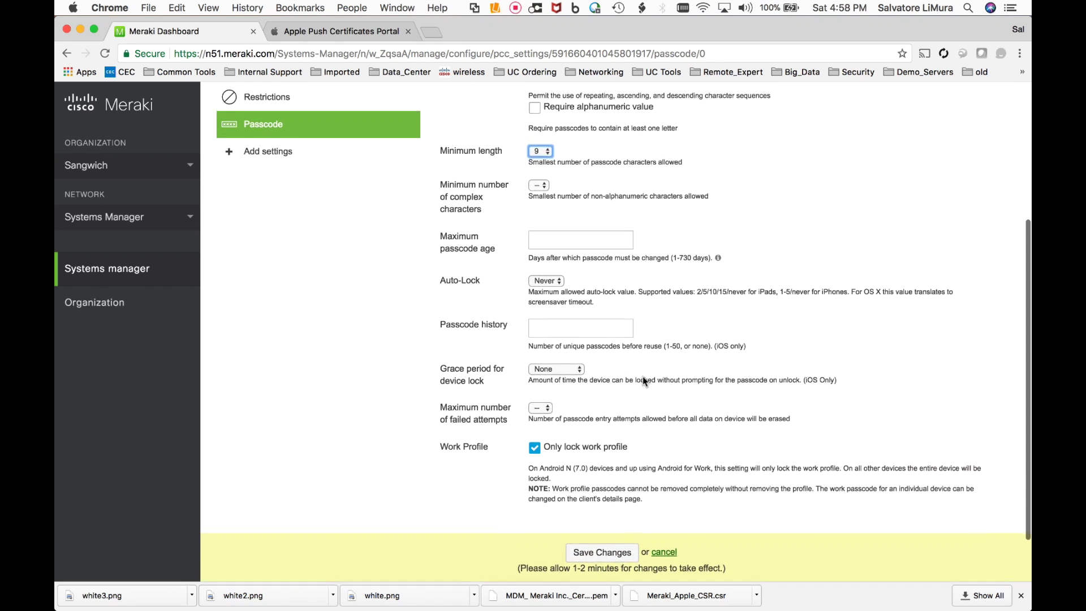
pyautogui.scroll(-1, 642, 375)
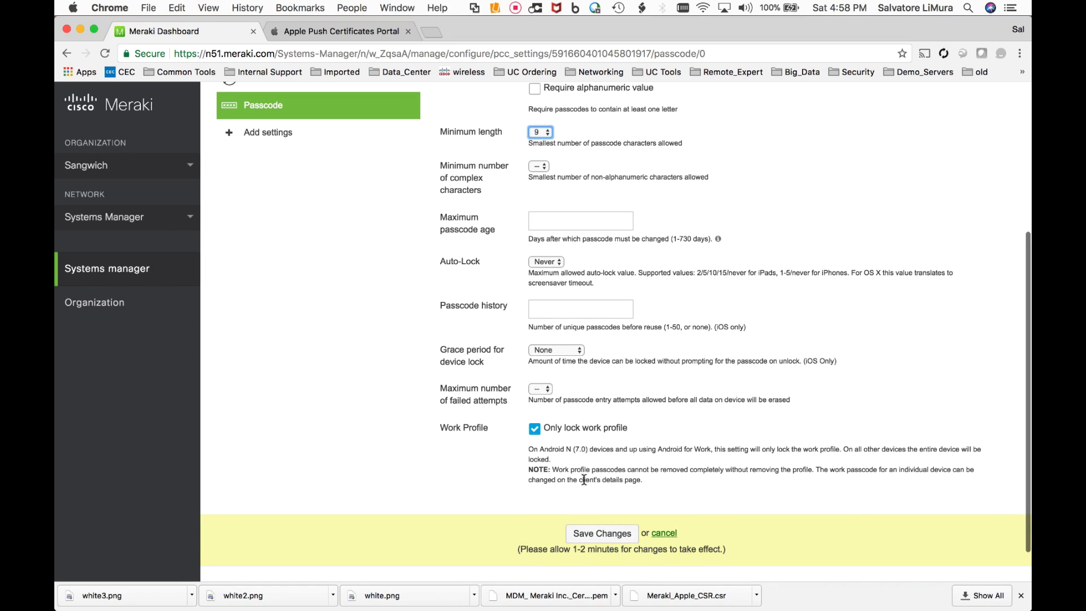
pyautogui.click(601, 533)
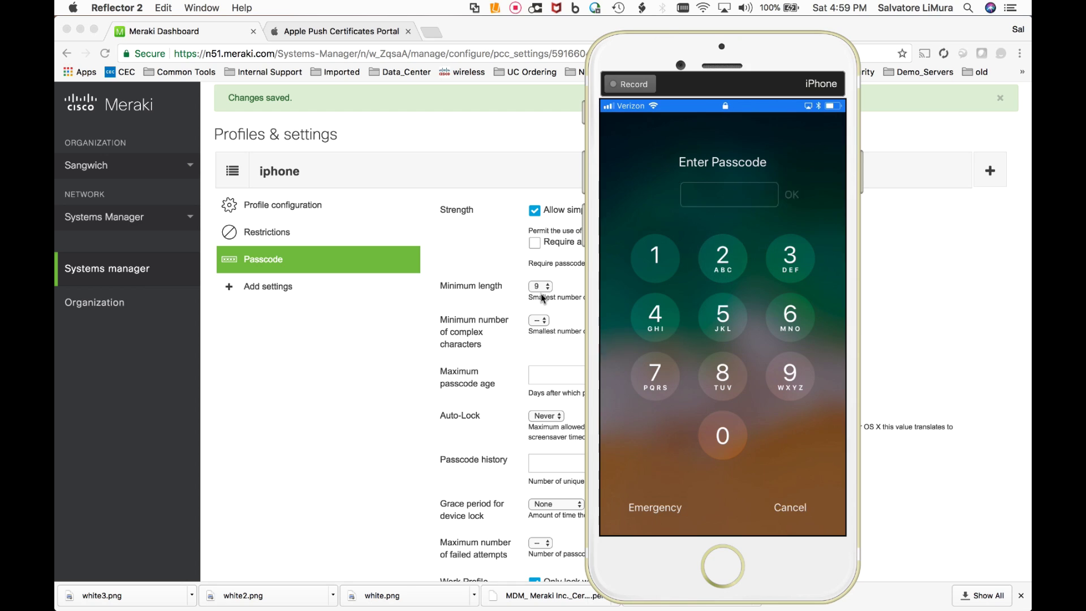
# - Open the enrolled iPhone's client details page from the Systems Manager clients list
pyautogui.click(362, 343)
pyautogui.scroll(-5, 359, 342)
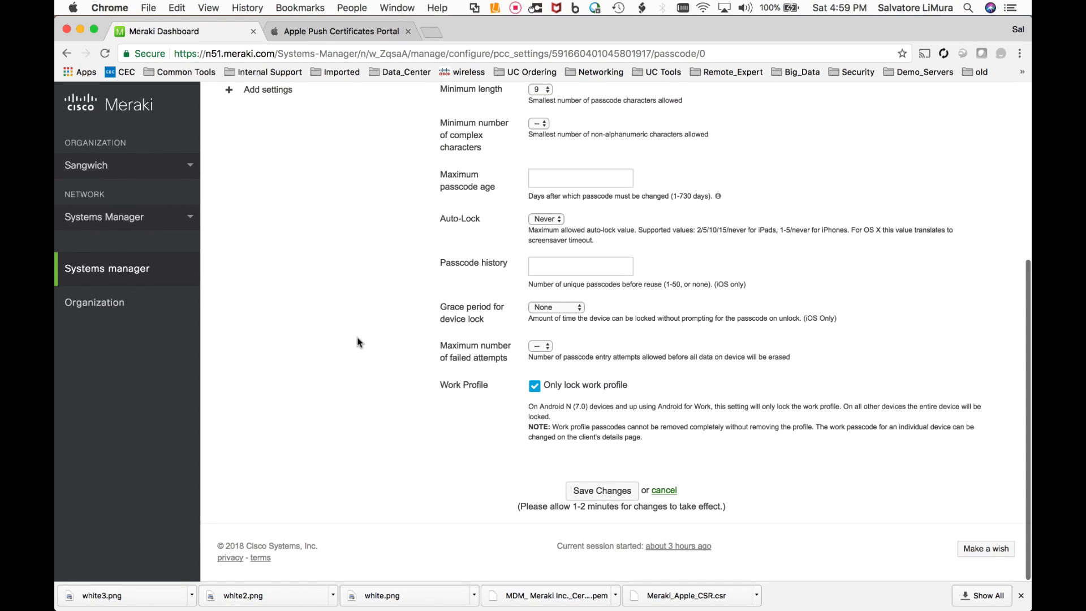
pyautogui.moveTo(176, 279)
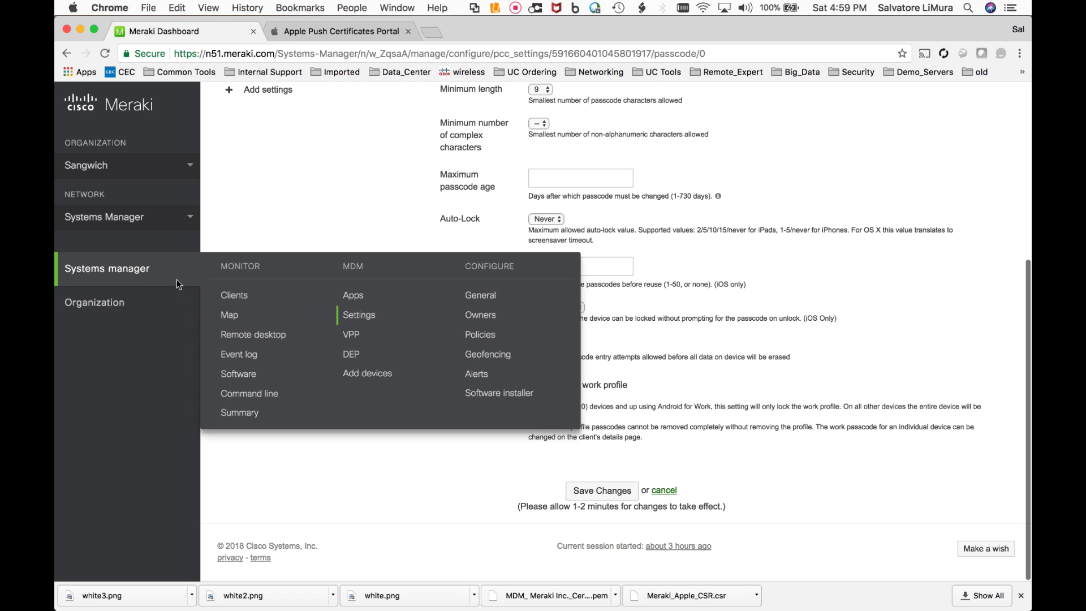
pyautogui.click(228, 297)
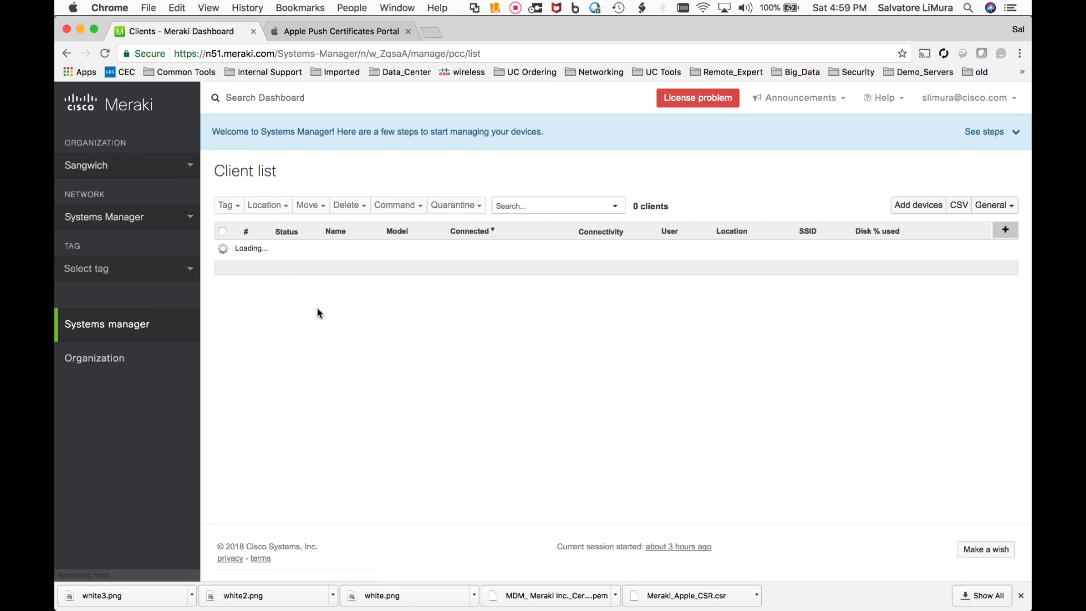
pyautogui.click(325, 249)
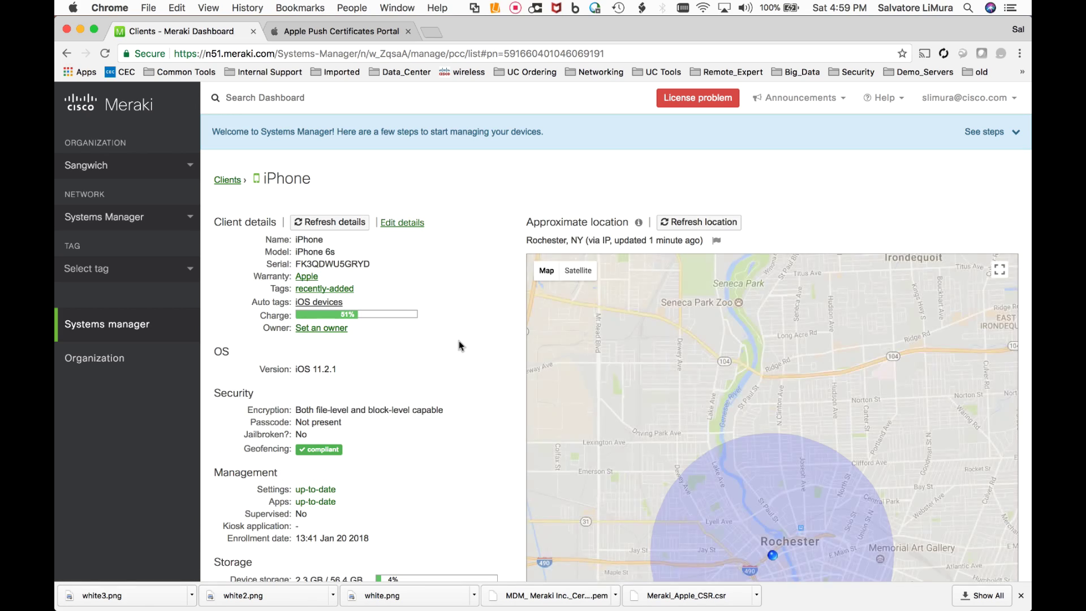
# - Send and confirm the Clear passcode command under Mobile security
pyautogui.scroll(-5, 460, 342)
pyautogui.scroll(-10, 459, 341)
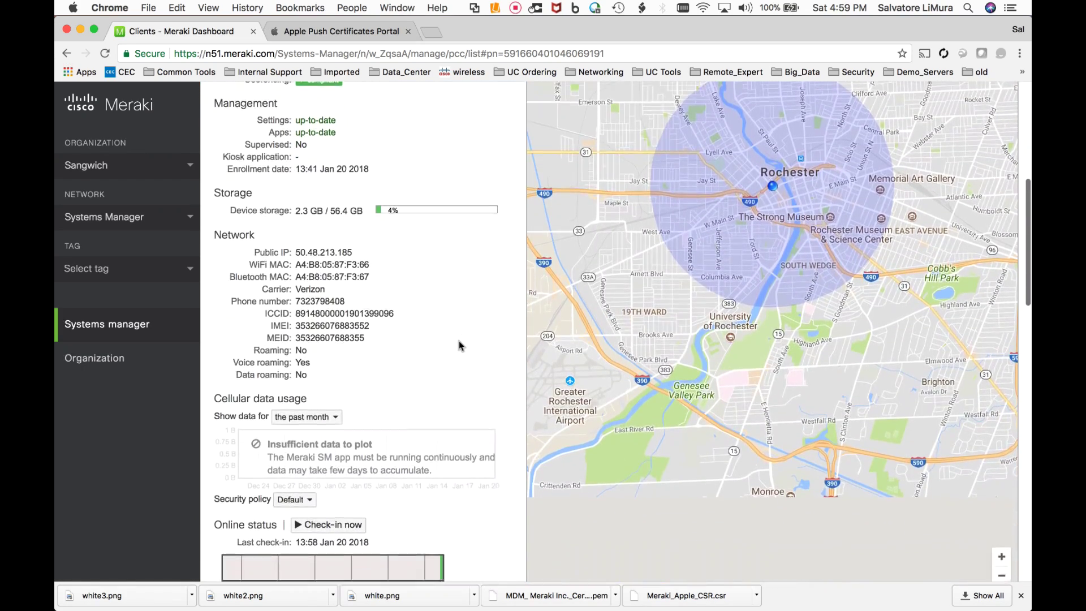
pyautogui.scroll(1, 459, 345)
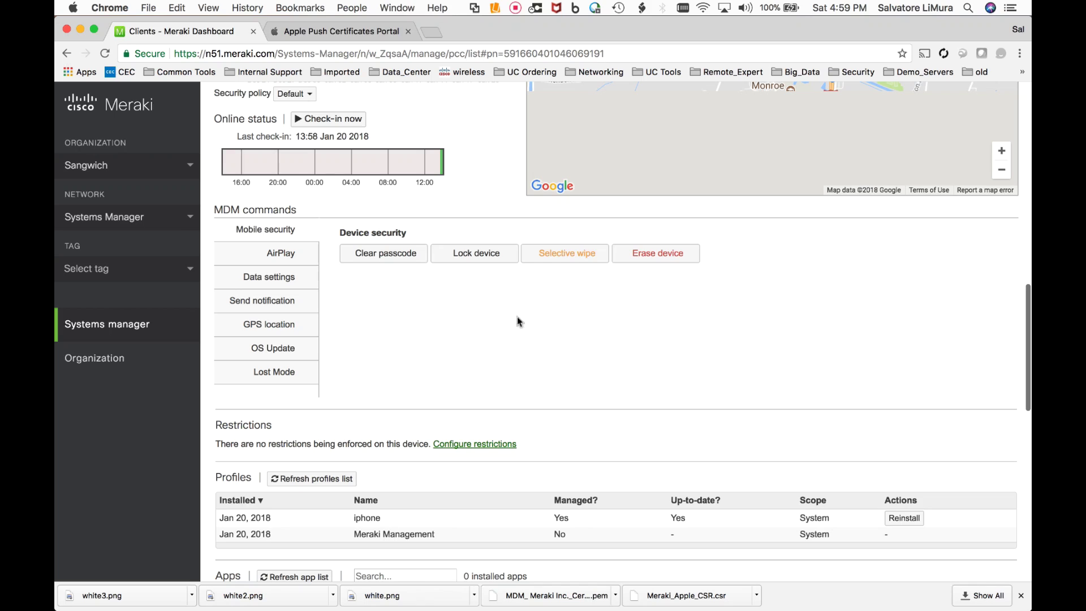
pyautogui.click(380, 258)
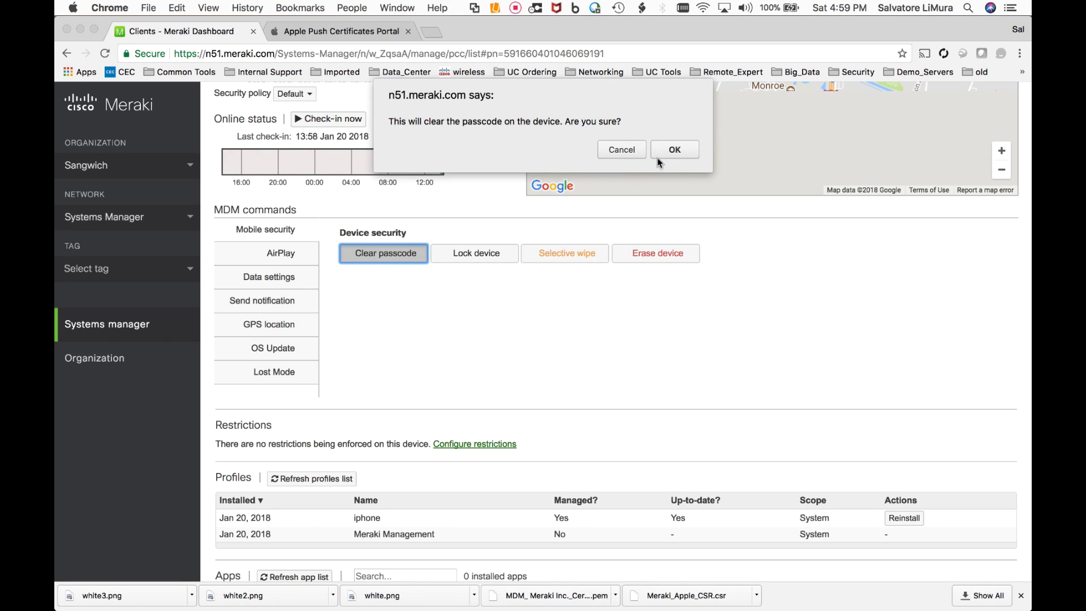
pyautogui.click(670, 150)
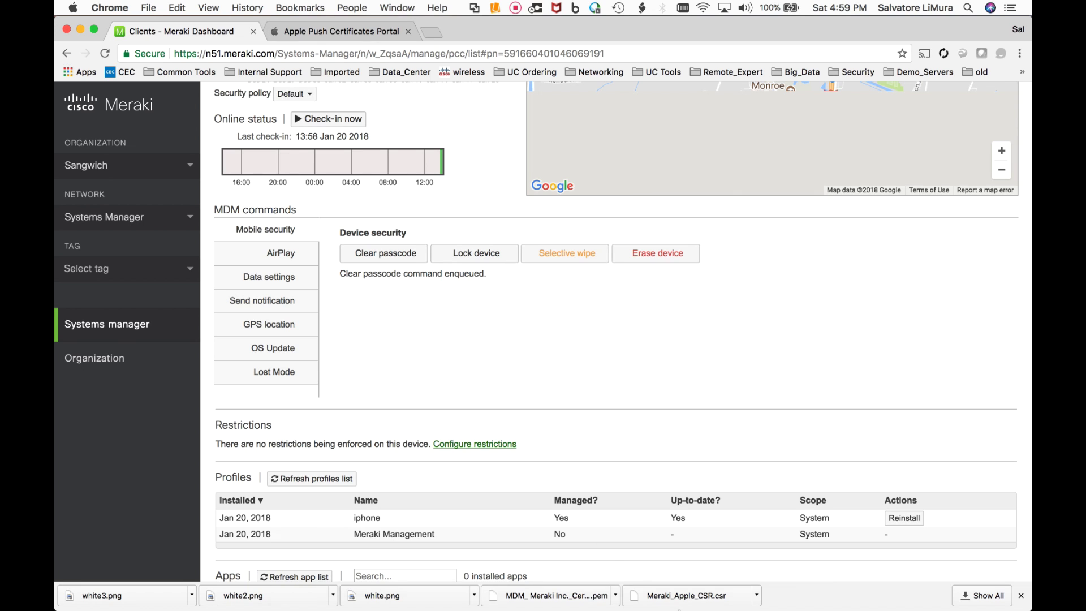
pyautogui.moveTo(487, 602)
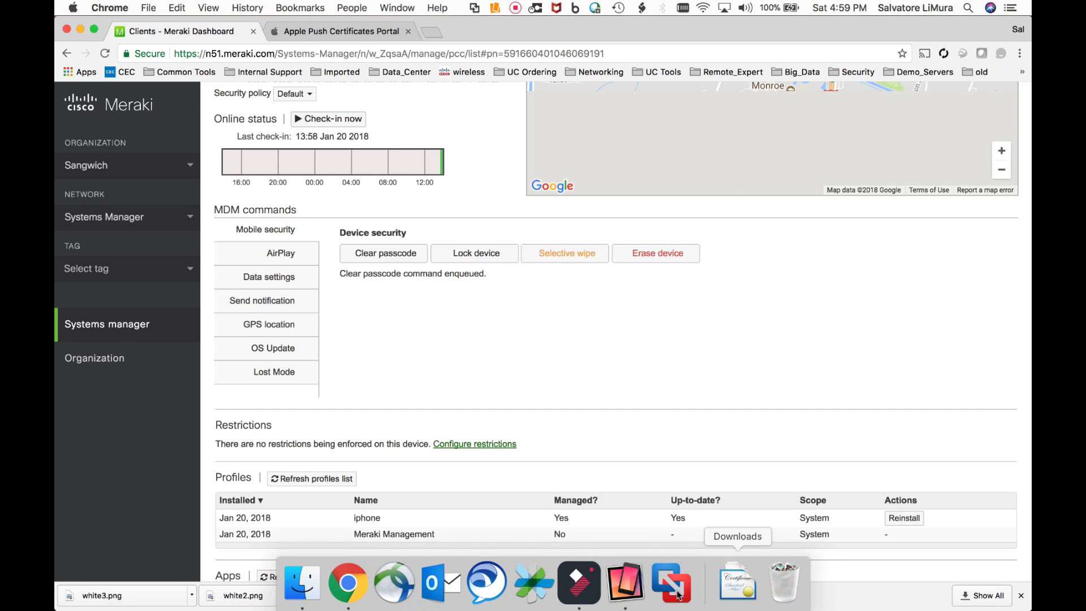
# - Show the mirrored iPhone in Reflector 2, then scroll the iPhone's client page down to the Event log
pyautogui.click(625, 582)
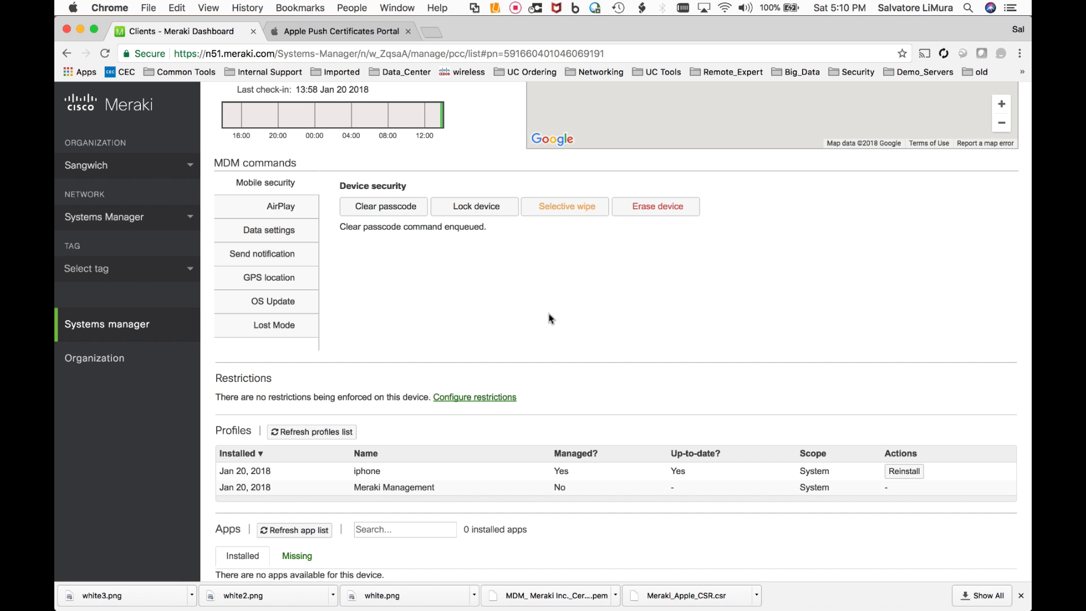
pyautogui.scroll(-5, 548, 314)
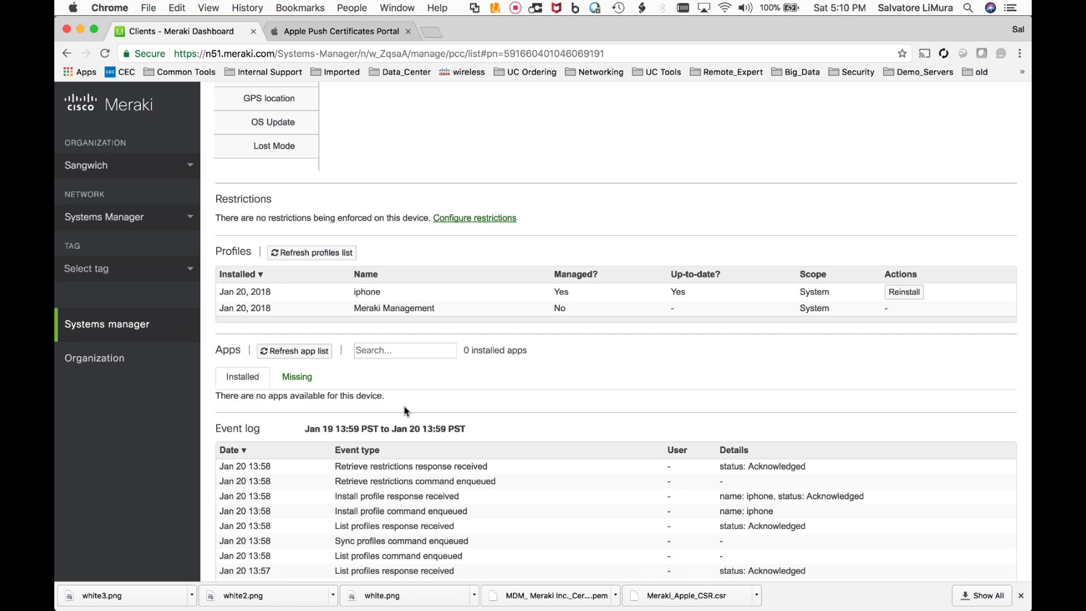
# - Bring the Reflector 2 iPhone mirror forward showing the Systems Manager enrollment screen
pyautogui.moveTo(531, 582)
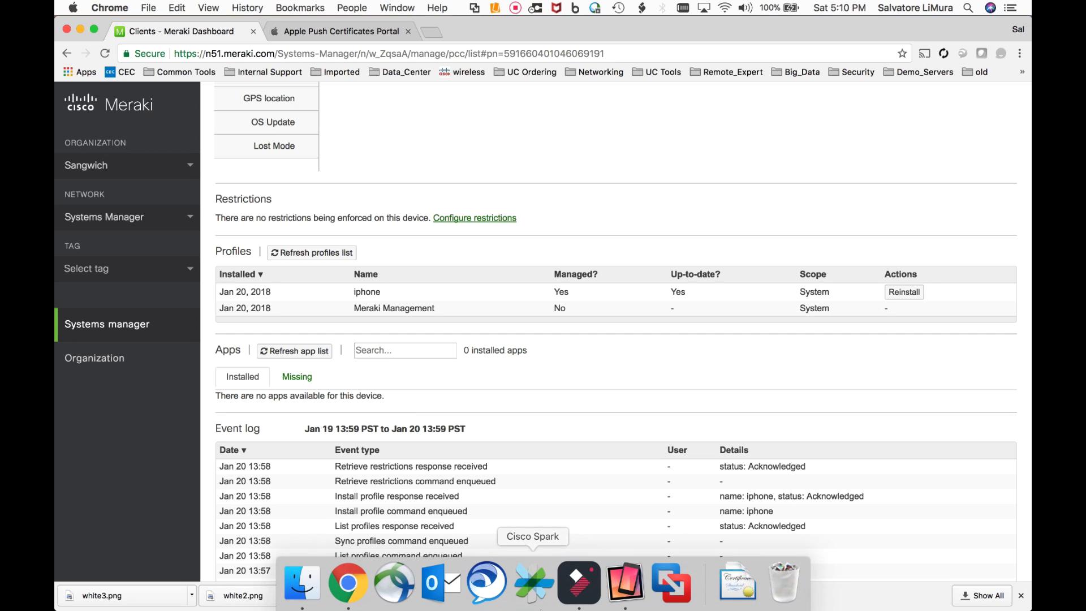
pyautogui.click(638, 583)
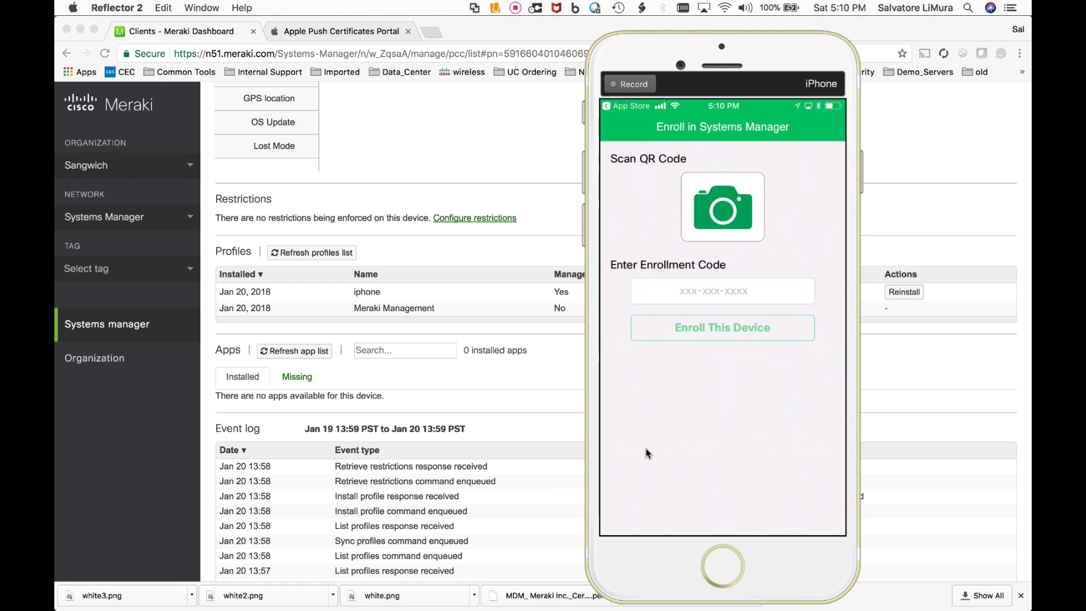
pyautogui.click(496, 389)
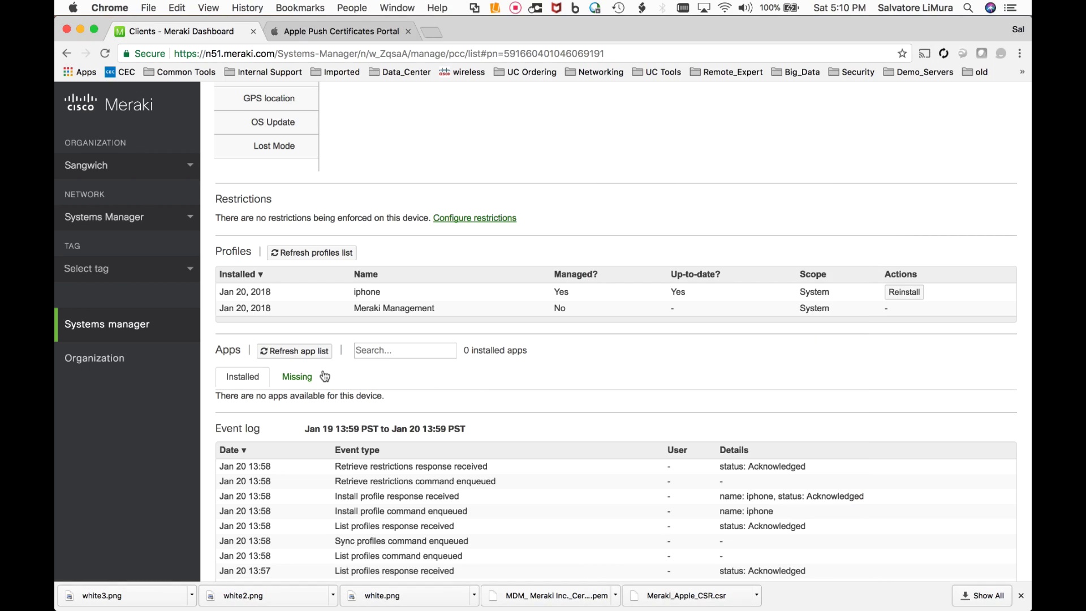
pyautogui.moveTo(143, 329)
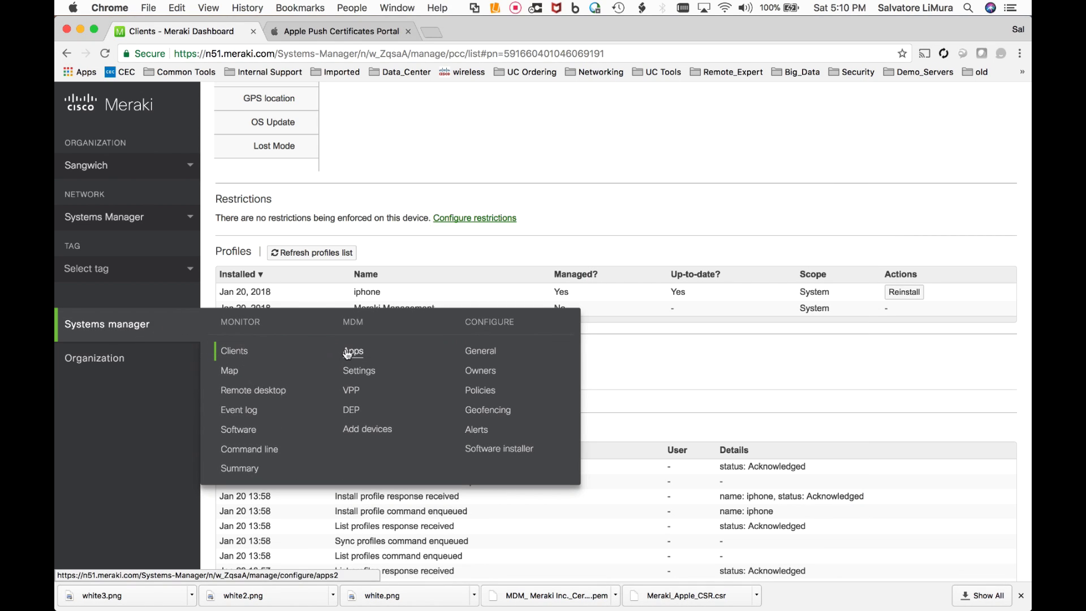
pyautogui.click(362, 433)
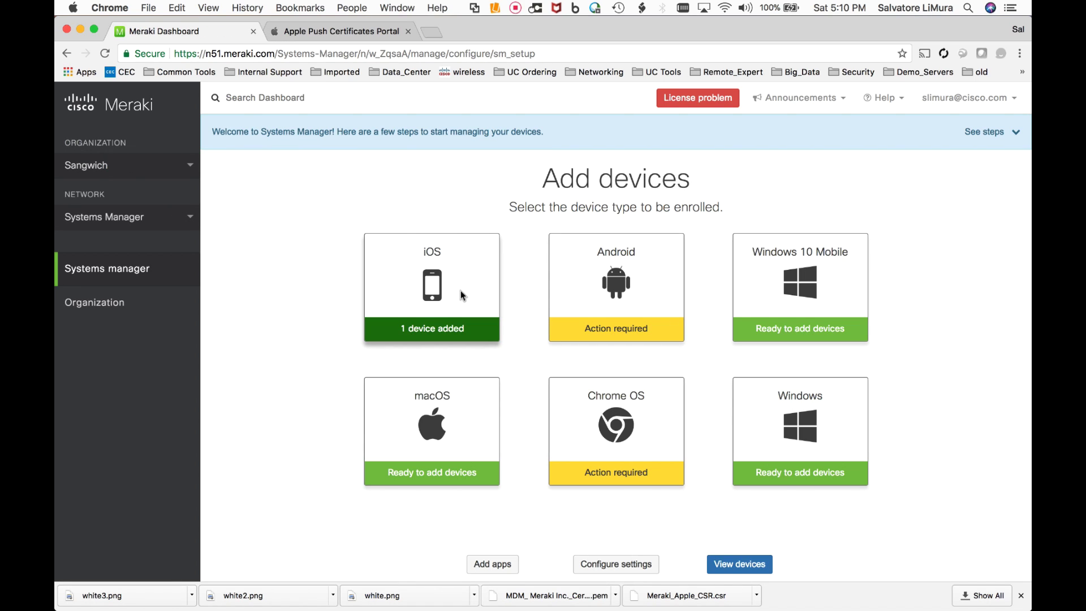
pyautogui.click(454, 299)
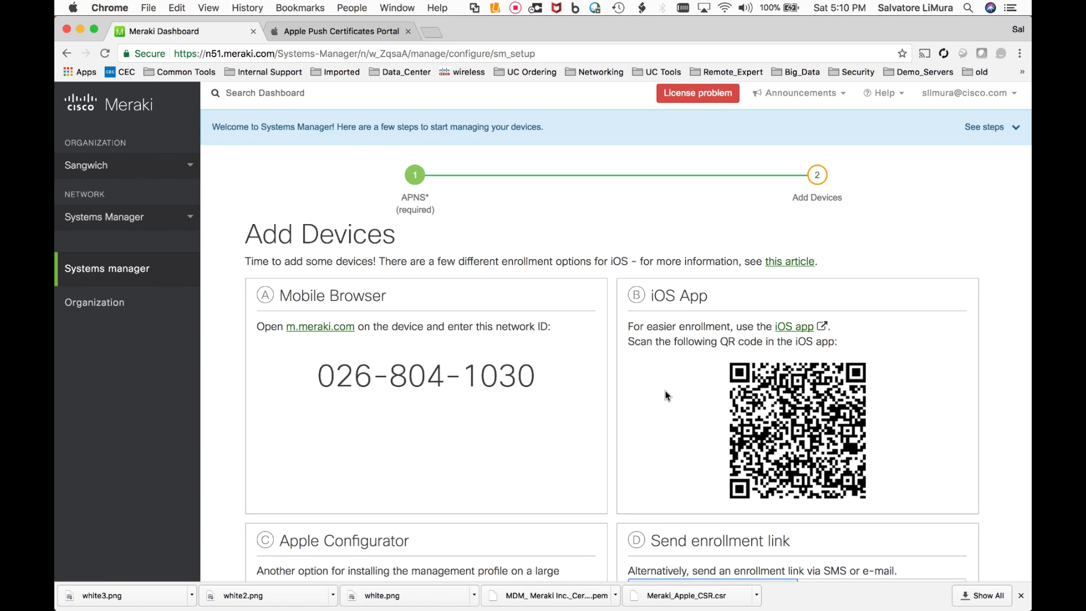
pyautogui.scroll(-1, 665, 391)
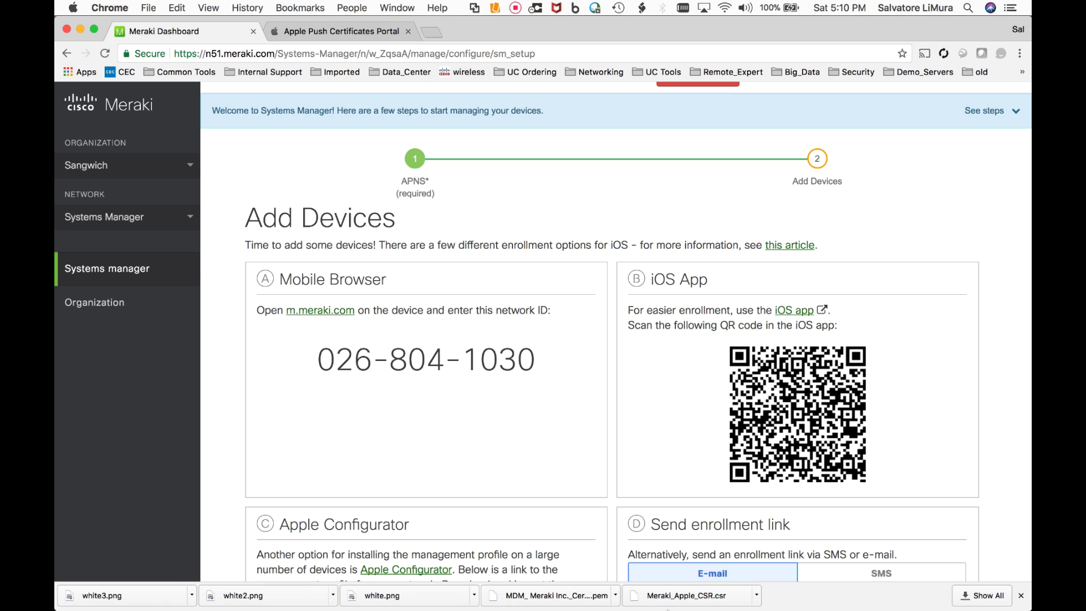
# - Bring up the Reflector iPhone mirror and drag it left to expose the dashboard's QR code
pyautogui.click(625, 582)
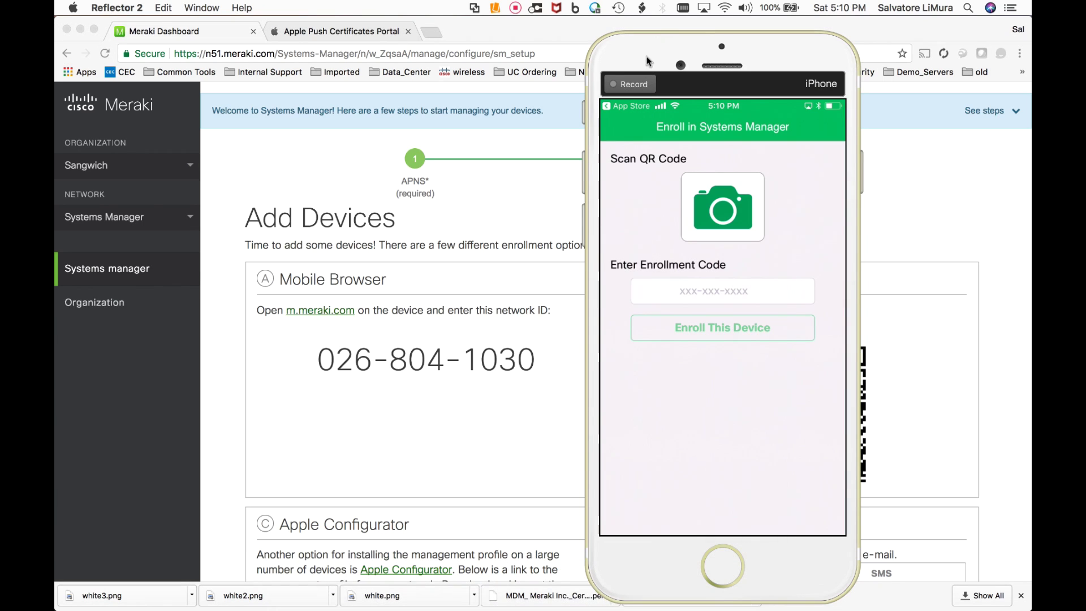
pyautogui.moveTo(647, 56); pyautogui.dragTo(365, 57)
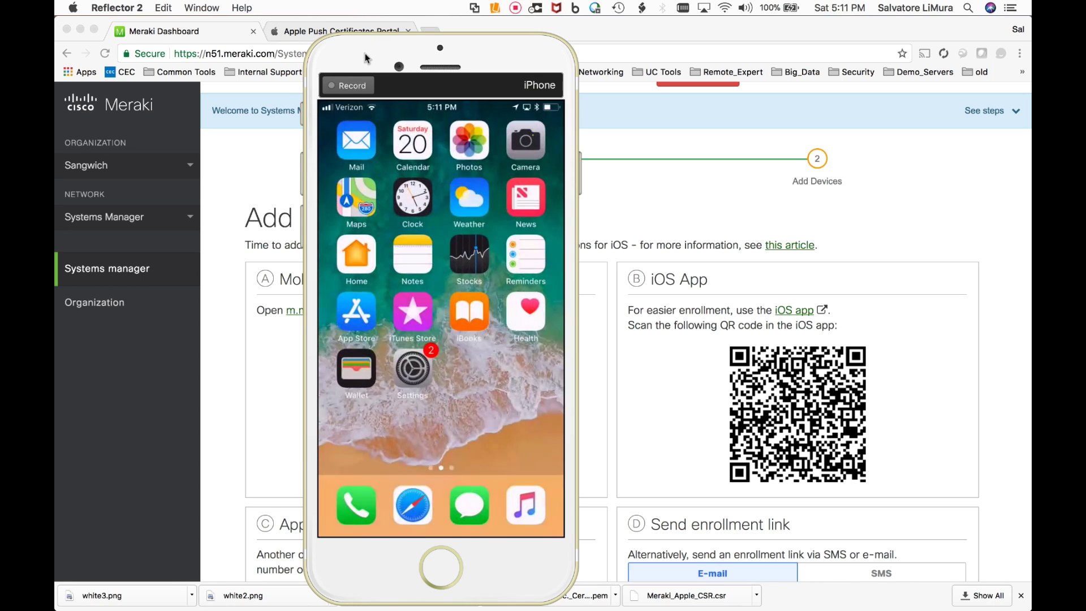
# - Open the enrolled iPhone's client details from the Systems manager Clients list
pyautogui.click(233, 215)
pyautogui.moveTo(121, 275)
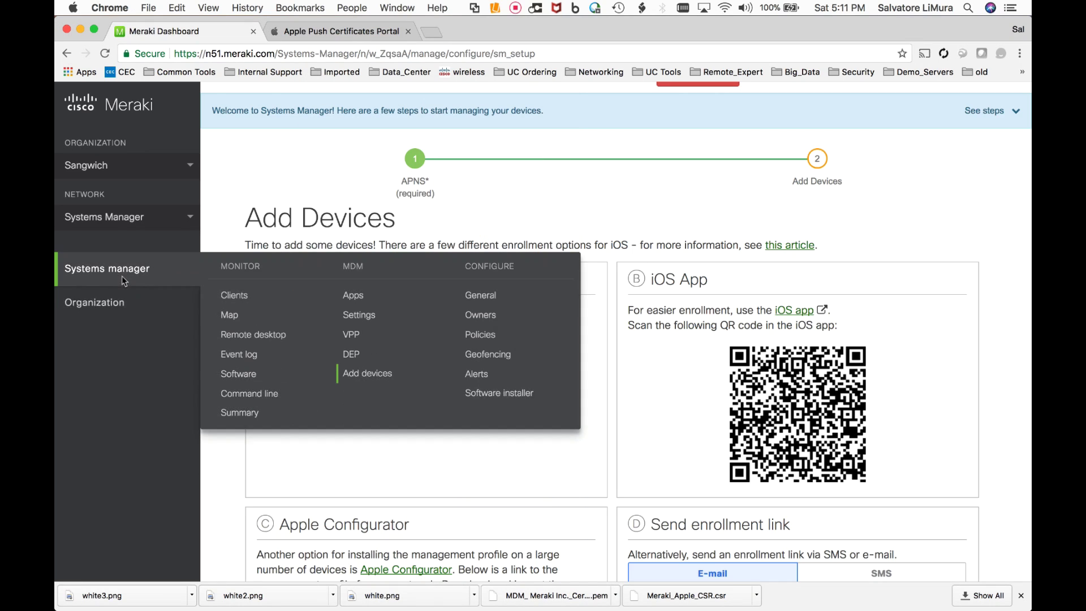
pyautogui.click(232, 296)
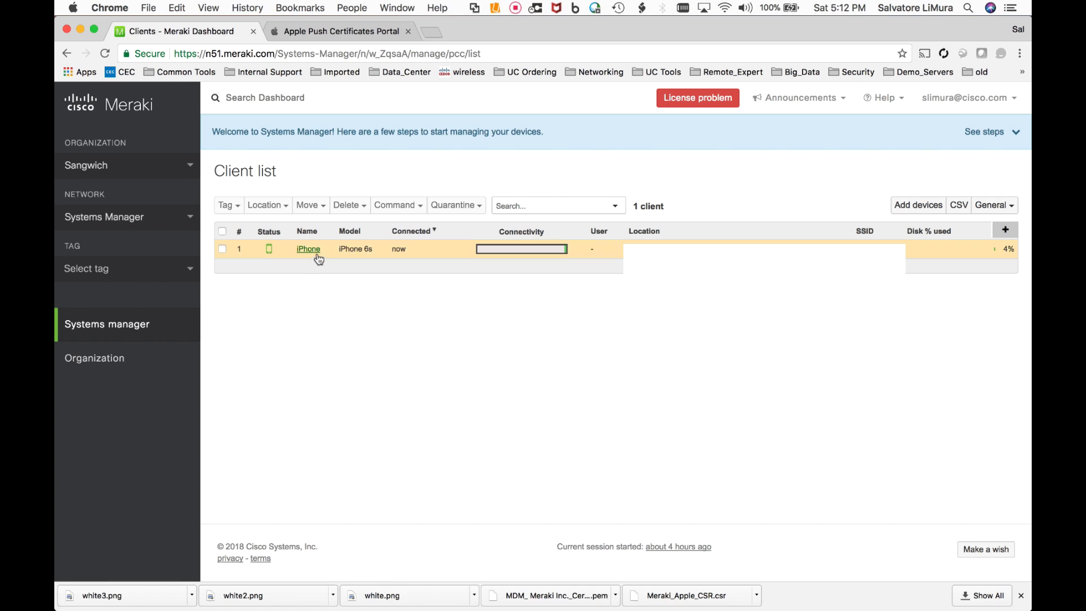
pyautogui.click(308, 249)
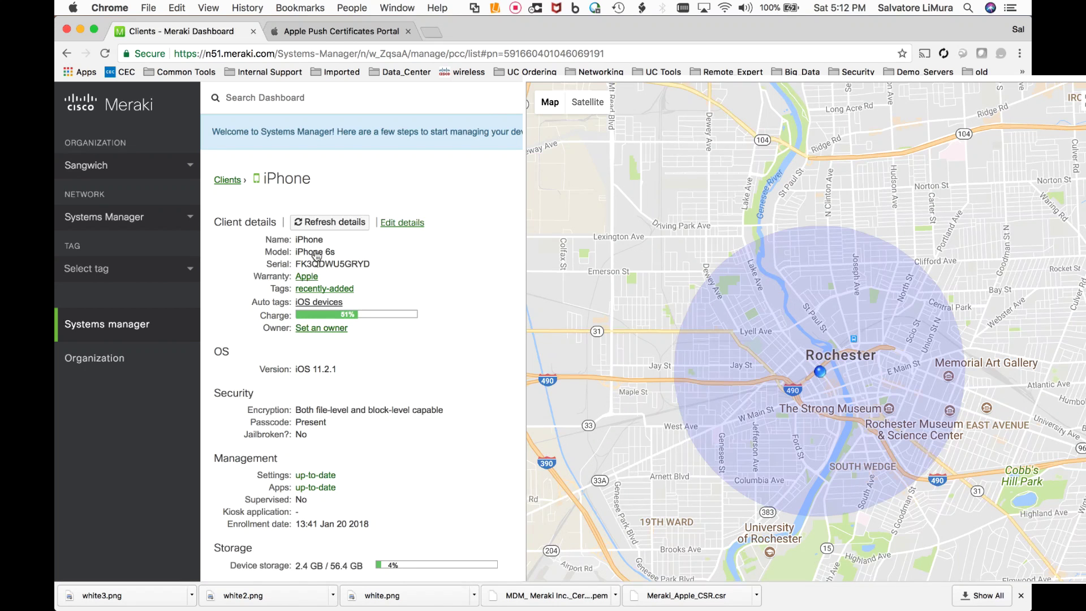
# - Scroll through the iPhone's details to check its fresh check-in and activity log
pyautogui.scroll(-3, 474, 324)
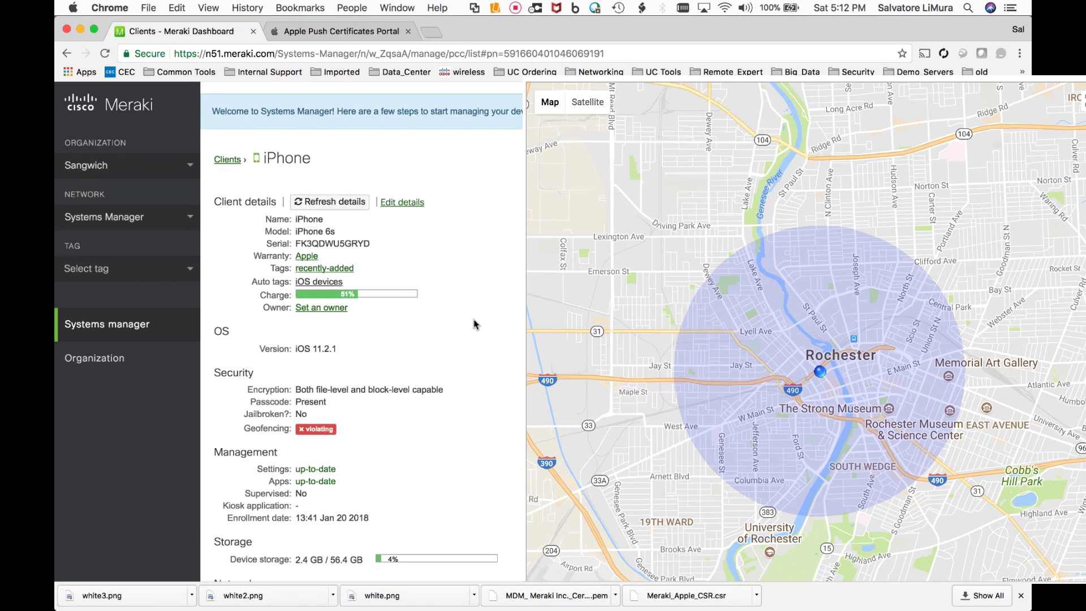
pyautogui.scroll(-2, 474, 324)
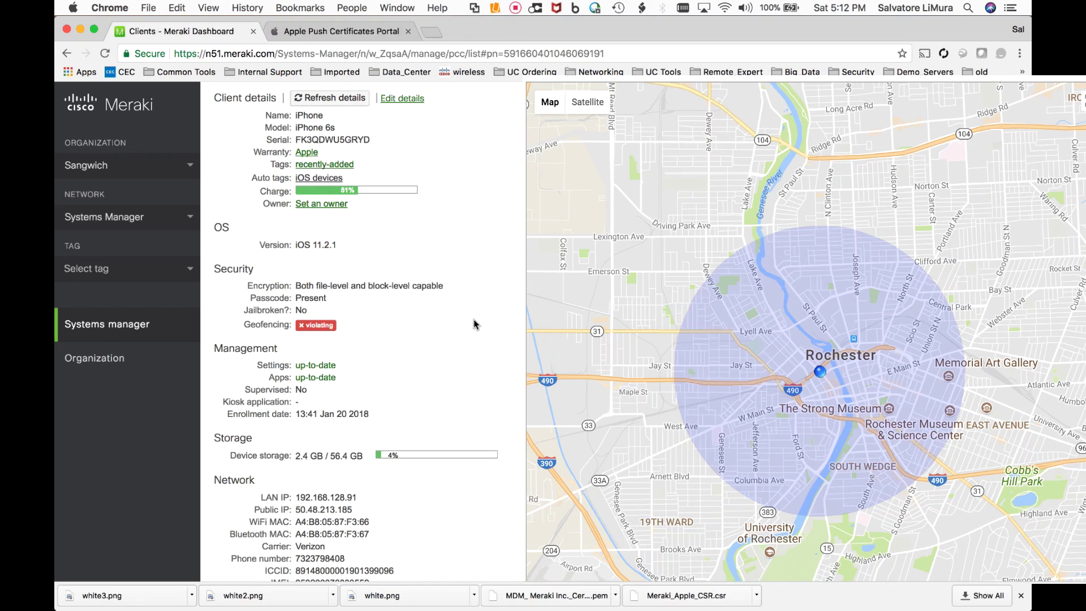
pyautogui.scroll(-4, 474, 324)
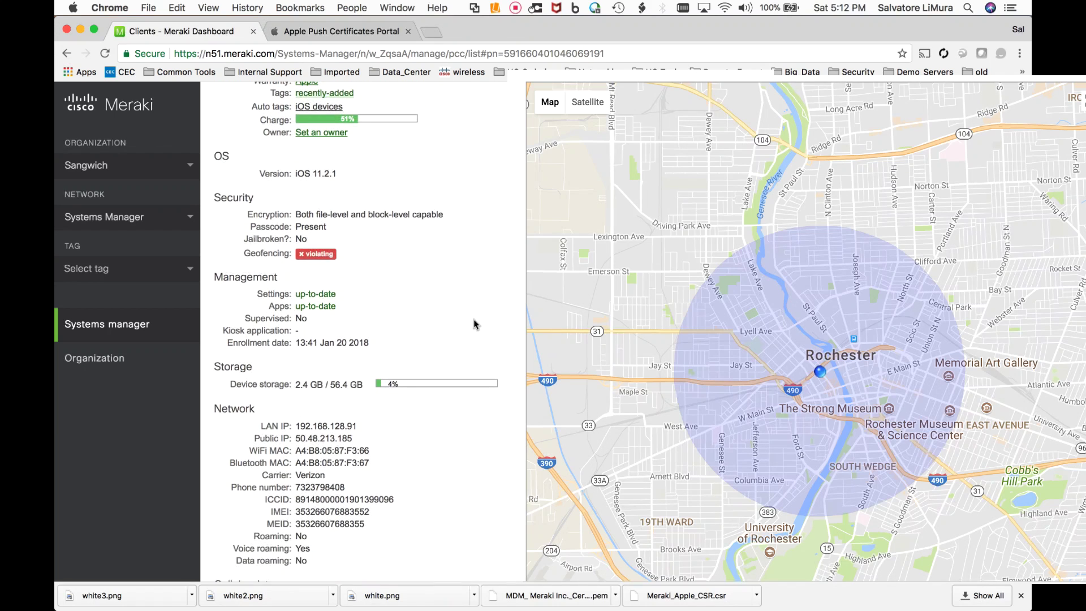
pyautogui.scroll(-15, 474, 324)
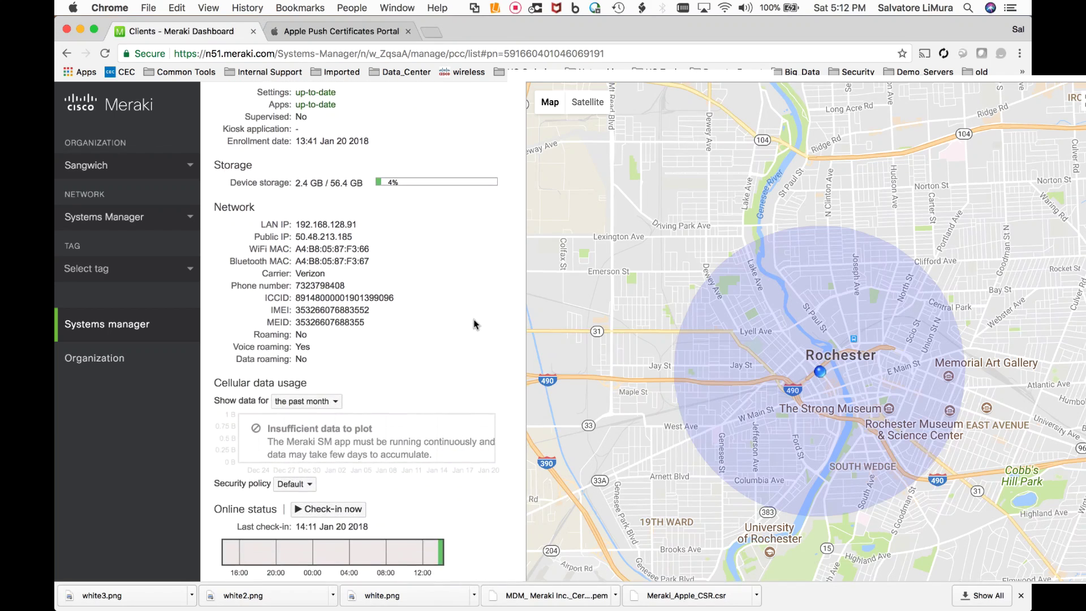
pyautogui.scroll(-8, 474, 324)
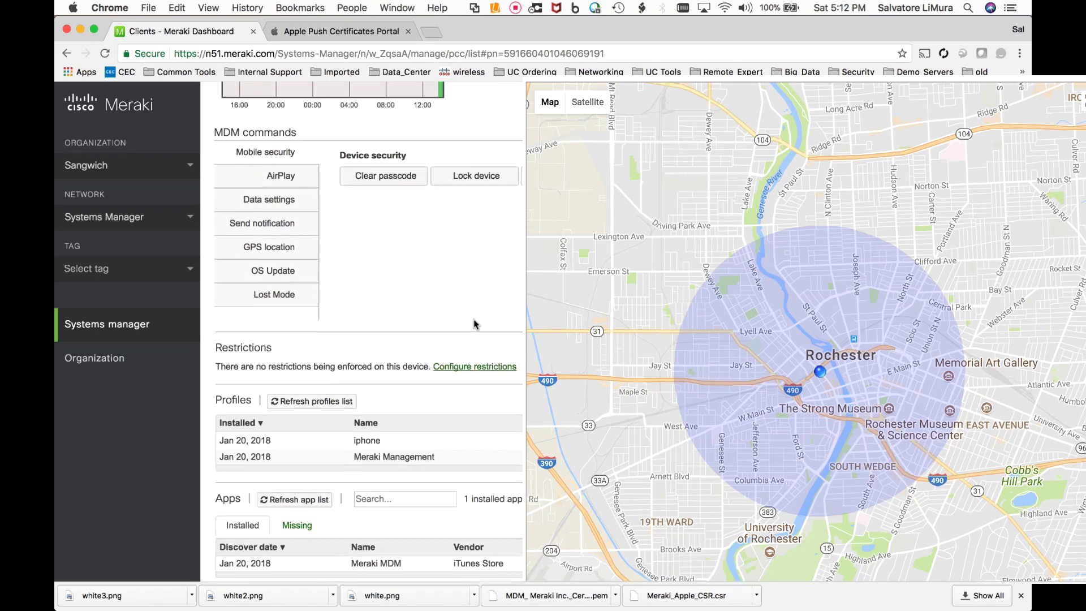
pyautogui.scroll(-1, 474, 319)
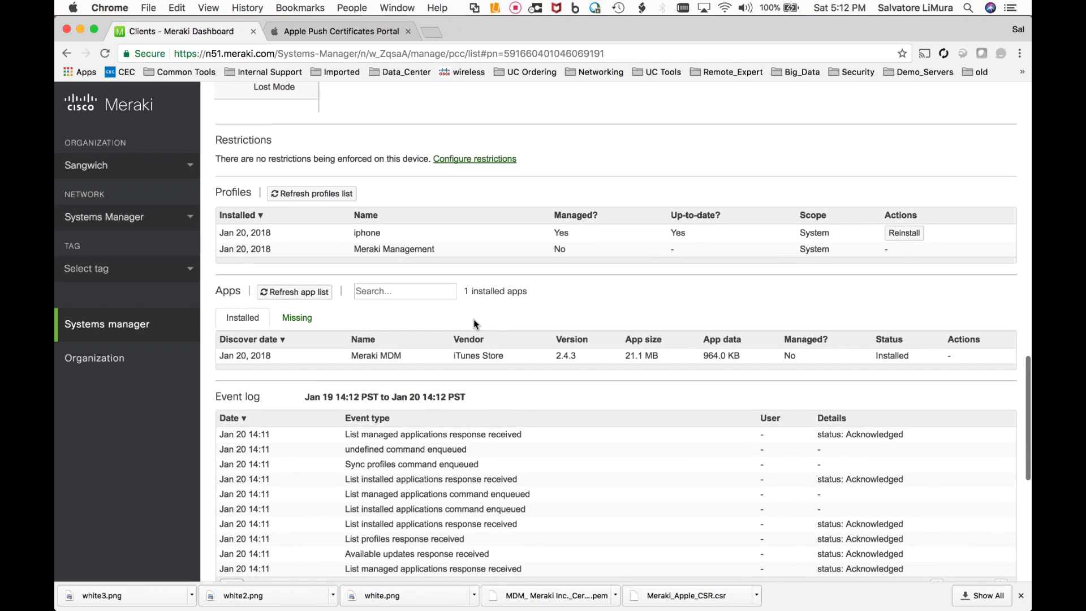
pyautogui.scroll(-1, 319, 347)
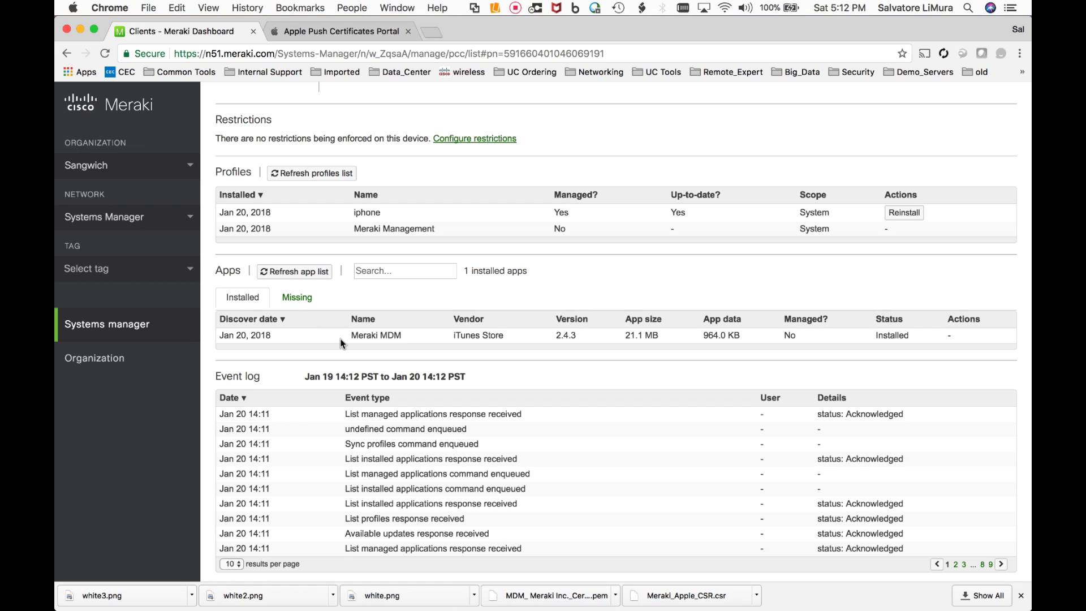
pyautogui.scroll(-8, 342, 342)
pyautogui.scroll(4, 342, 342)
pyautogui.scroll(1, 342, 342)
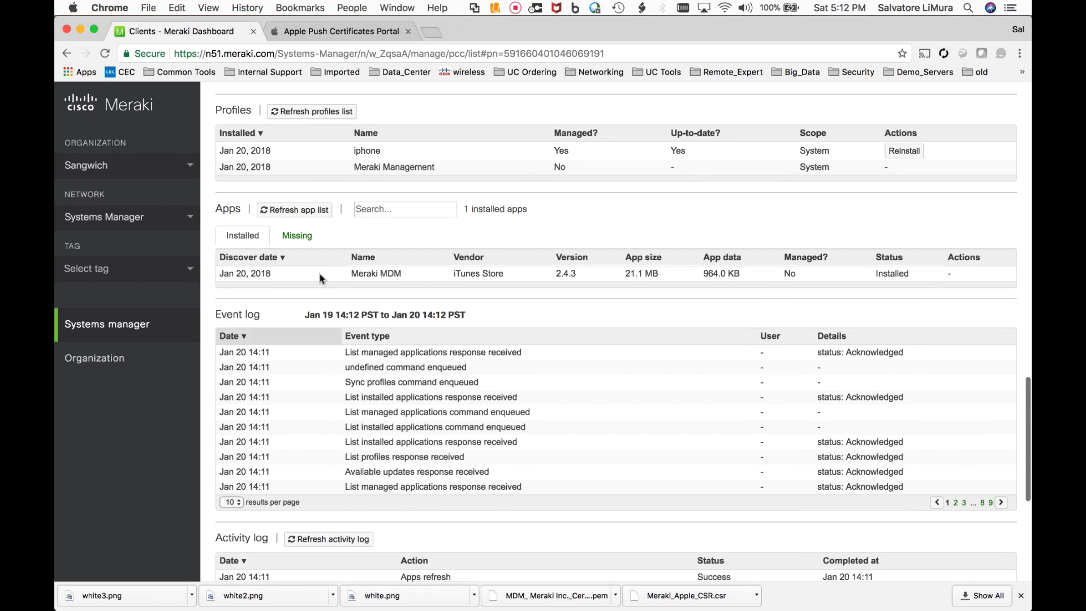
# - Switch between the Apps Missing and Installed tabs to confirm the Meraki MDM app is installed
pyautogui.click(304, 237)
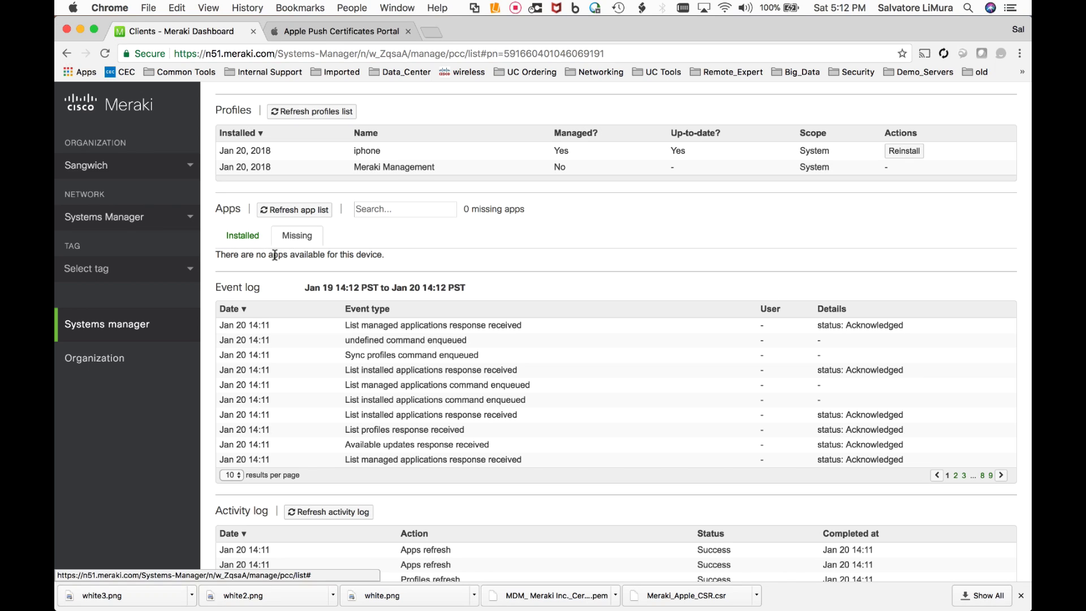
pyautogui.click(247, 247)
pyautogui.scroll(-5, 329, 282)
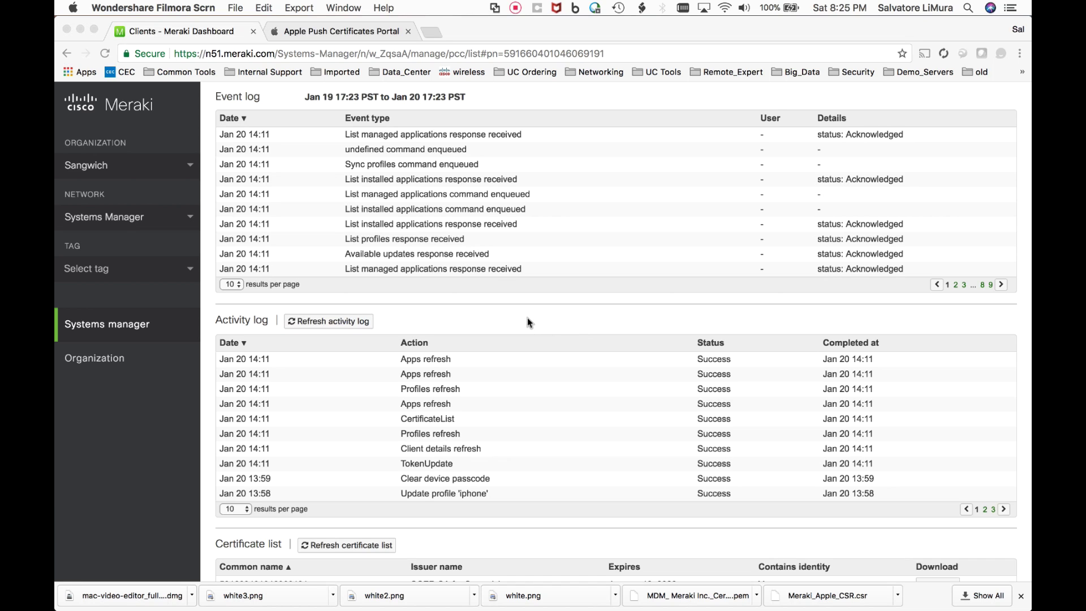
pyautogui.scroll(1, 528, 322)
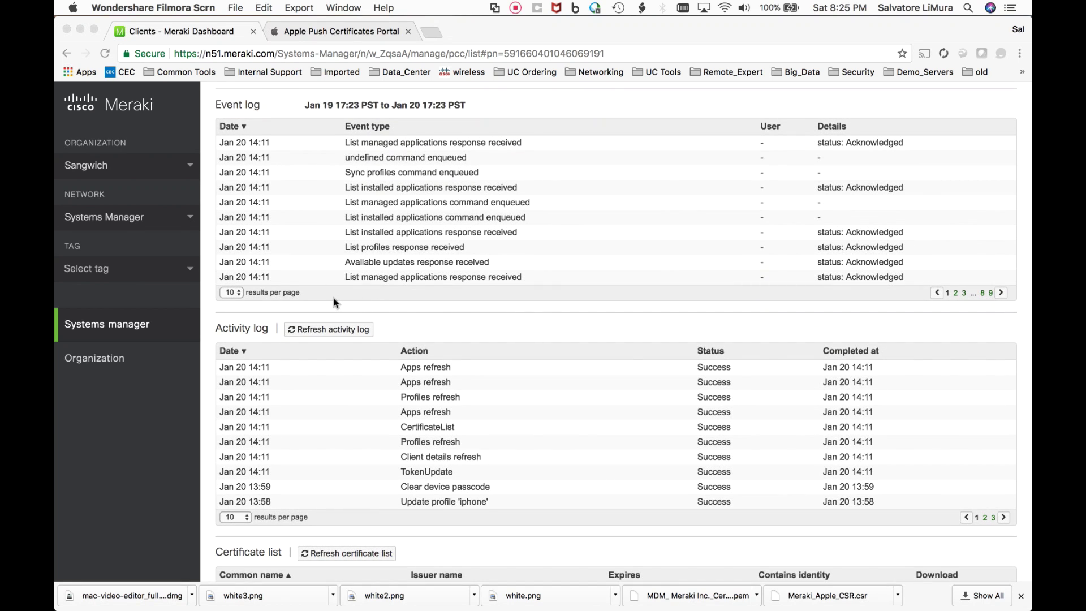
pyautogui.scroll(-1, 272, 317)
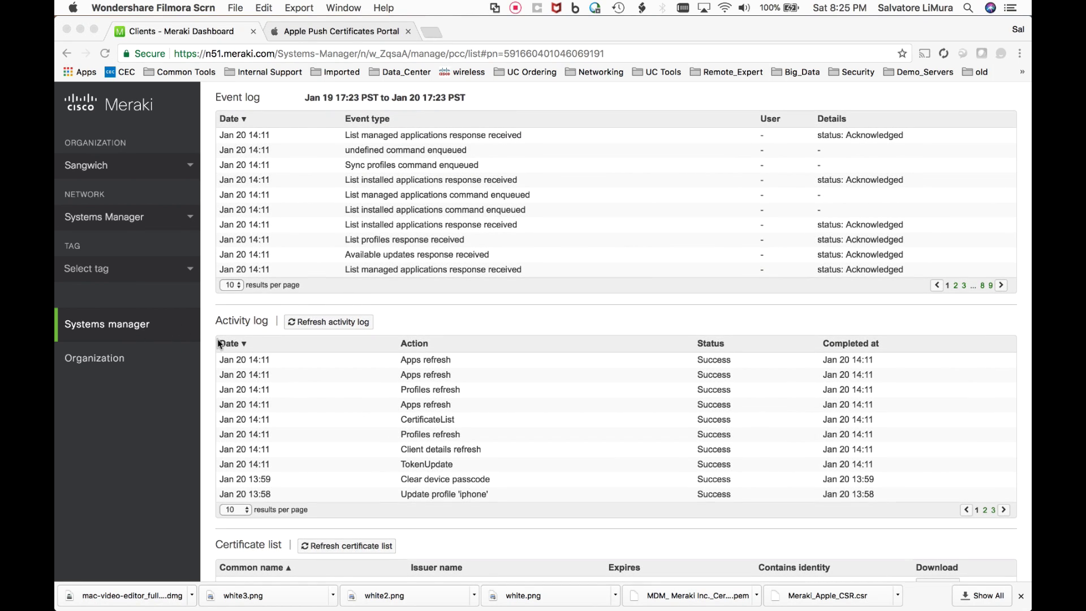
pyautogui.click(157, 339)
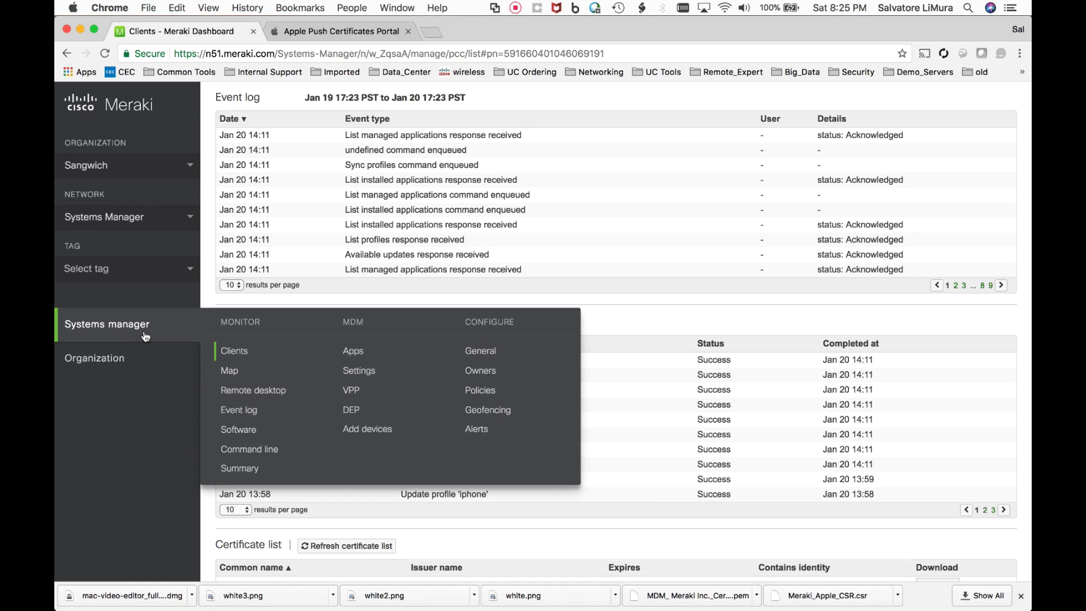
# - Pick the Windows tile on Add devices to view profile steps, agent download and enrollment link
pyautogui.click(385, 433)
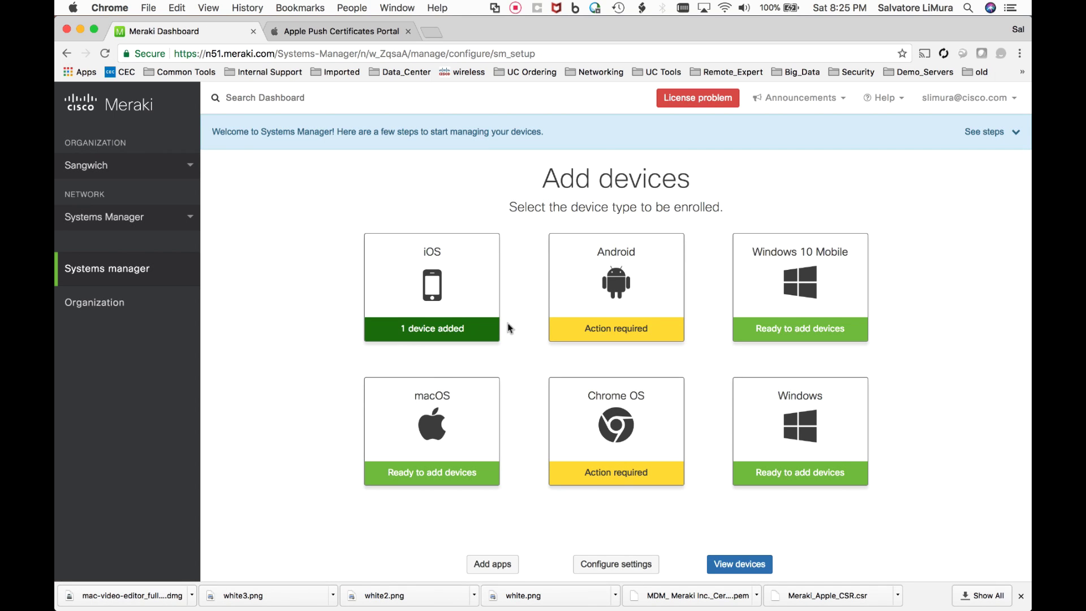
pyautogui.click(789, 434)
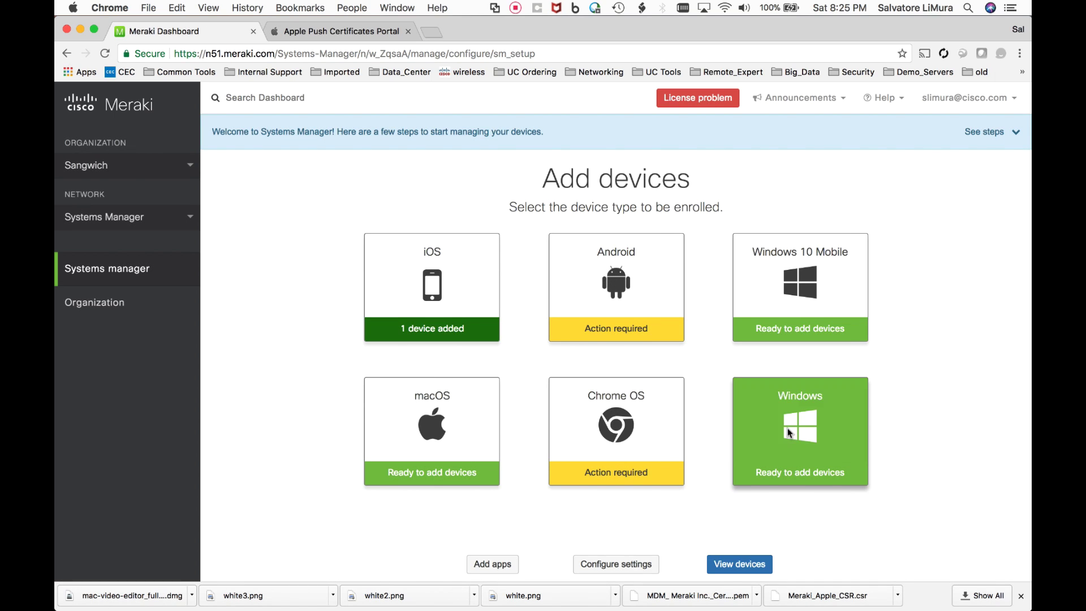
pyautogui.scroll(-2, 477, 346)
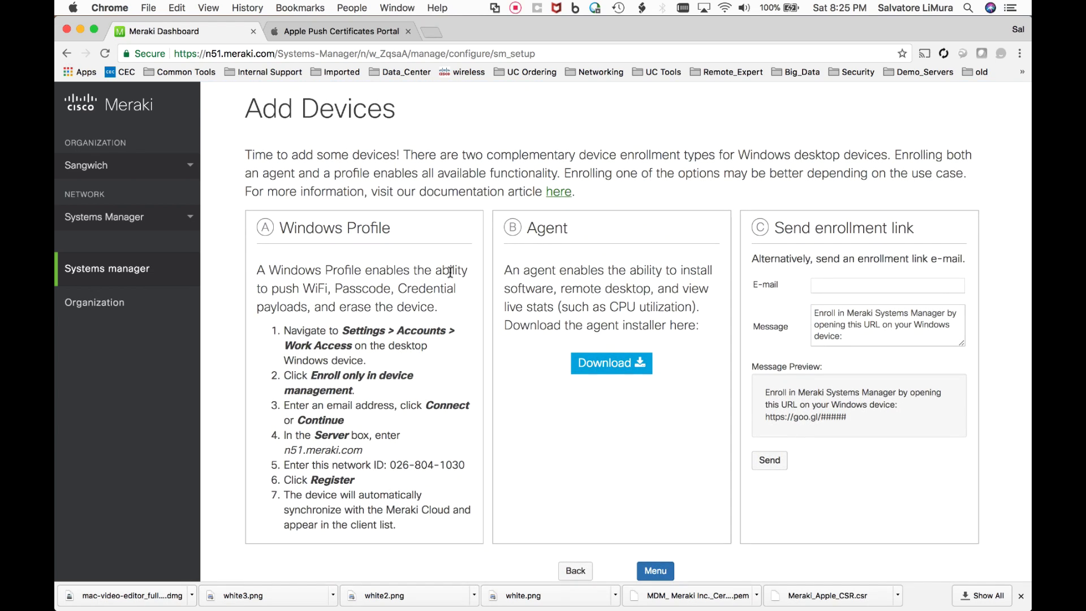
pyautogui.scroll(-1, 443, 262)
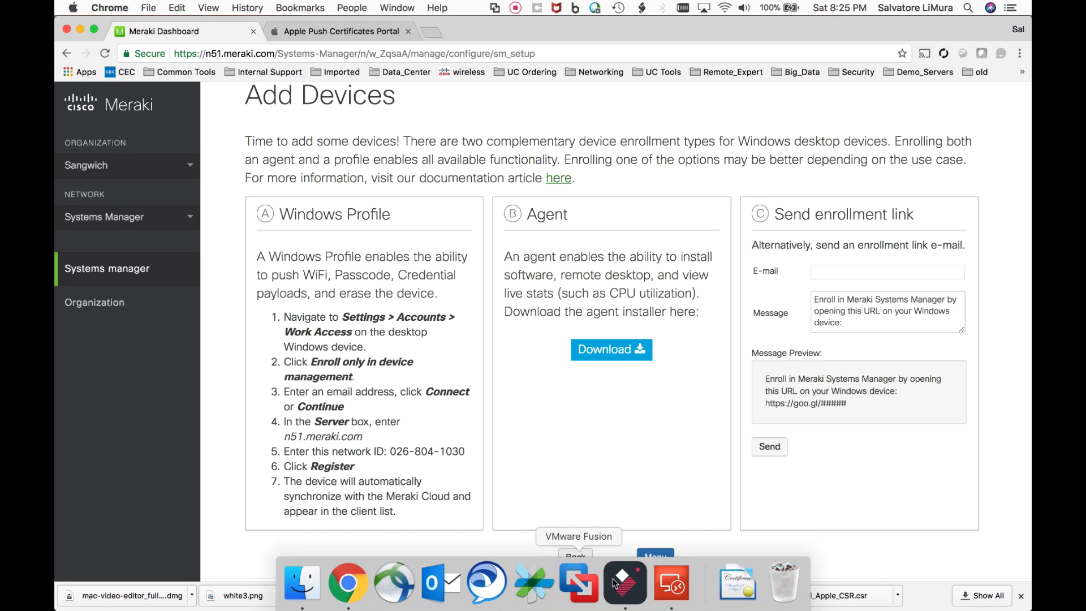
# - Connect to the windows10 PC in Remote Desktop and install MerakiPCCAgent, accepting the license
pyautogui.press('super+Tab')
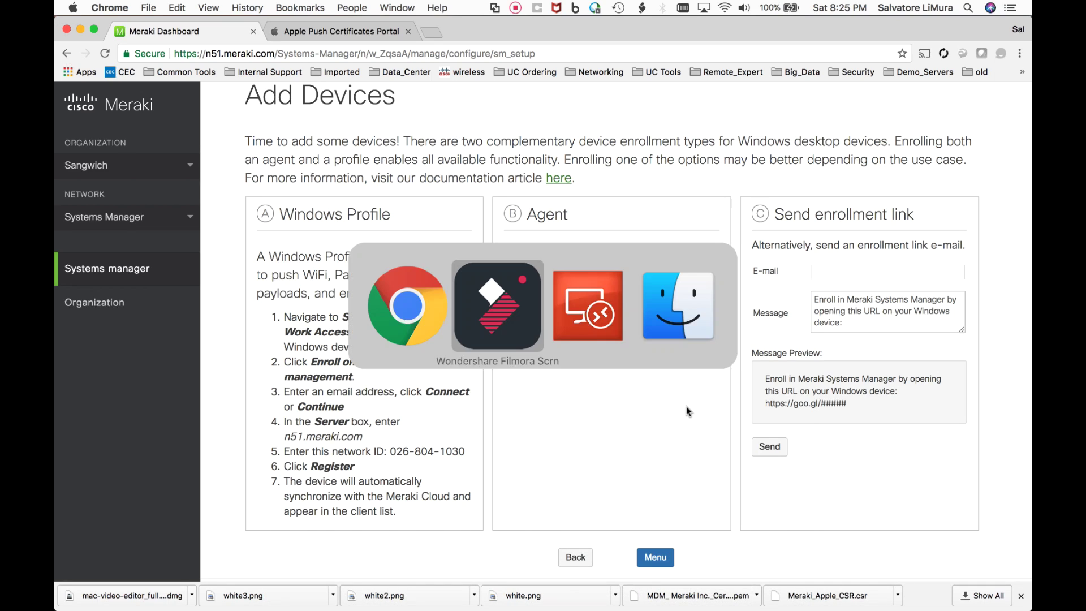
pyautogui.press('super+Tab')
pyautogui.press('super+Tab')
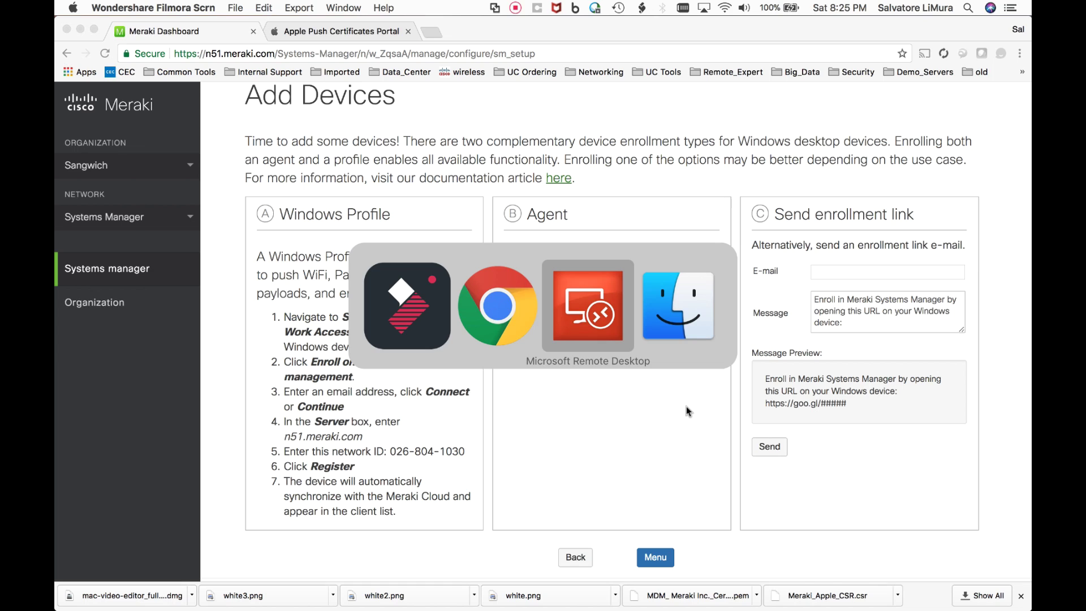
pyautogui.doubleClick(655, 535)
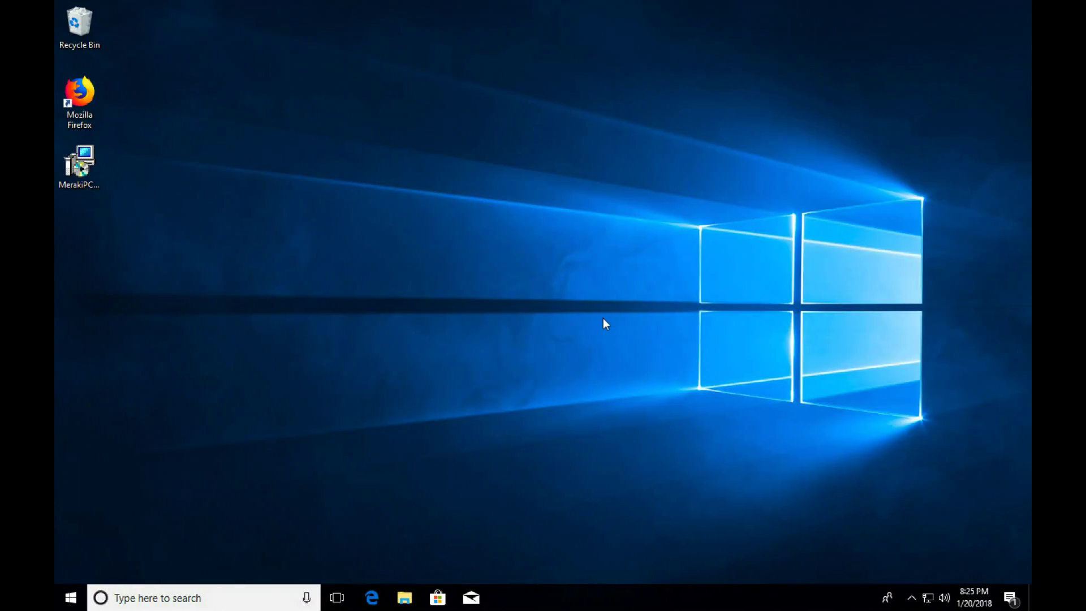
pyautogui.doubleClick(87, 157)
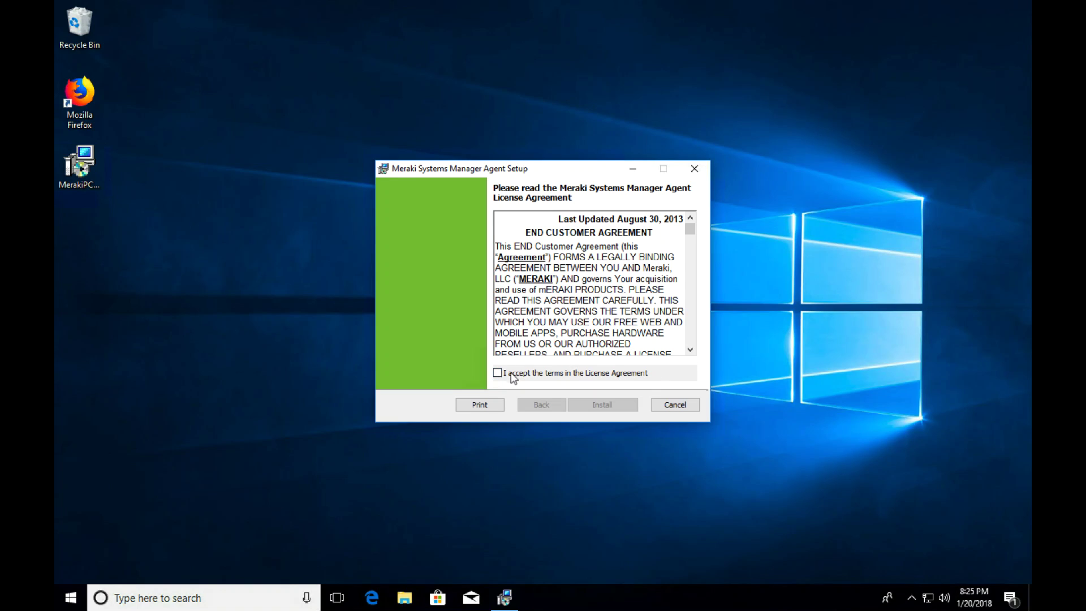
pyautogui.click(511, 375)
pyautogui.click(612, 404)
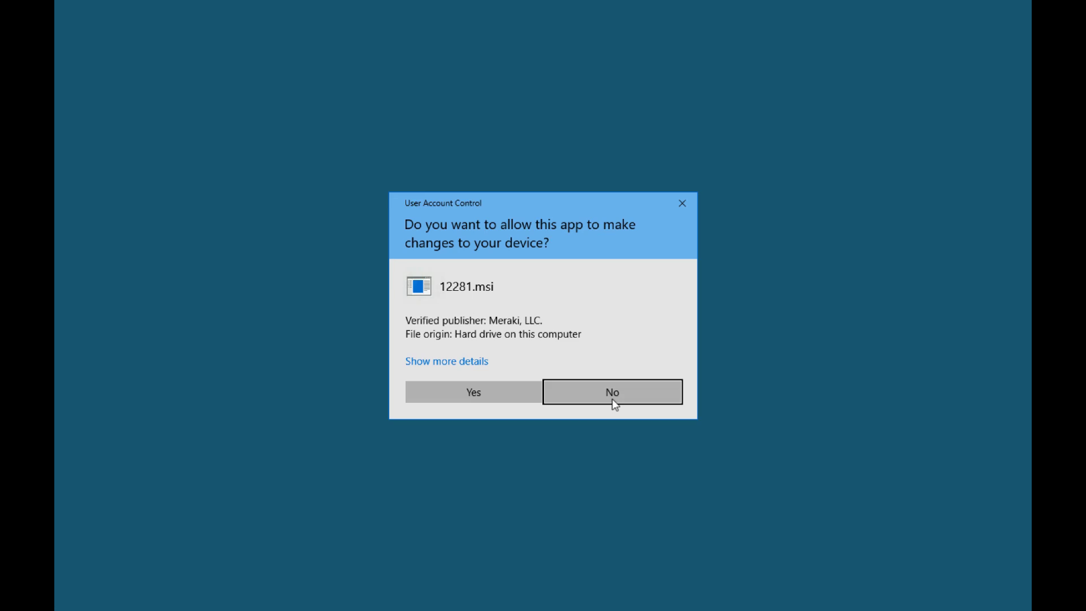
pyautogui.click(484, 393)
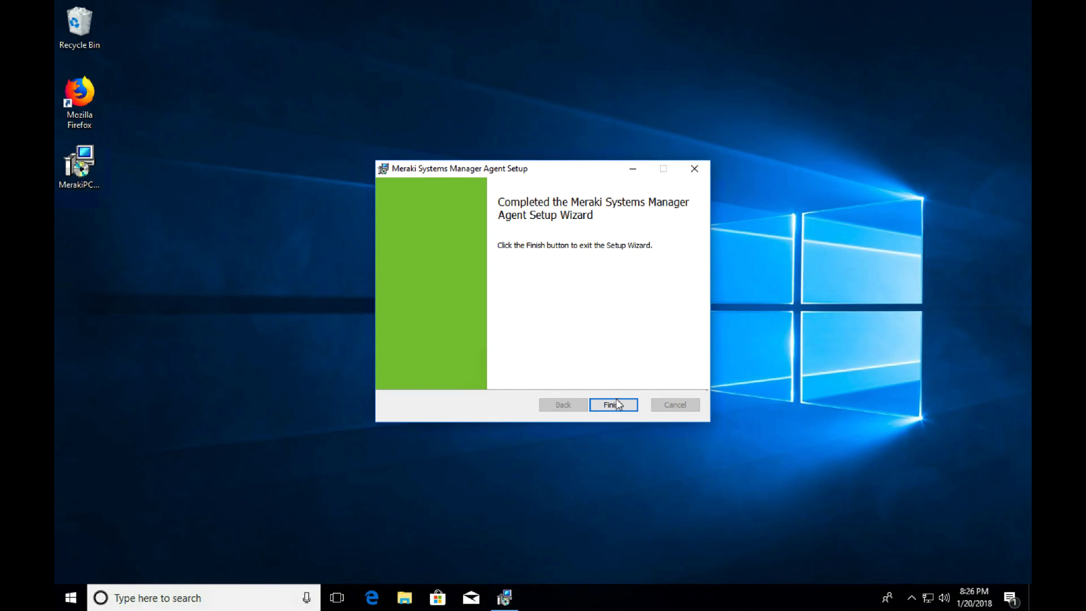
pyautogui.click(614, 402)
# - Disconnect the remote session from the Start menu and return to the Meraki dashboard
pyautogui.click(474, 279)
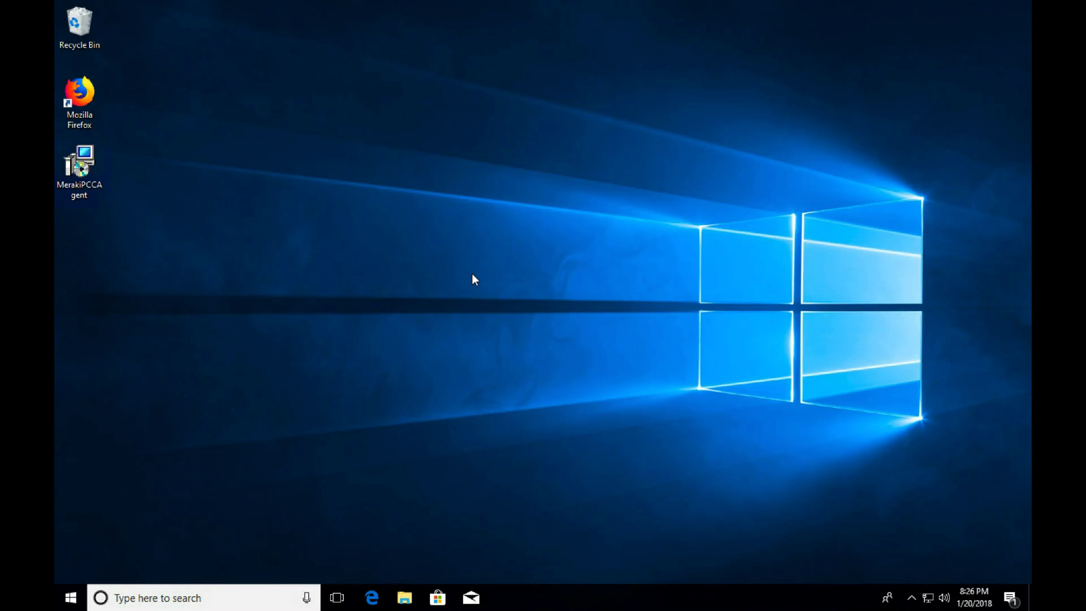
pyautogui.click(74, 595)
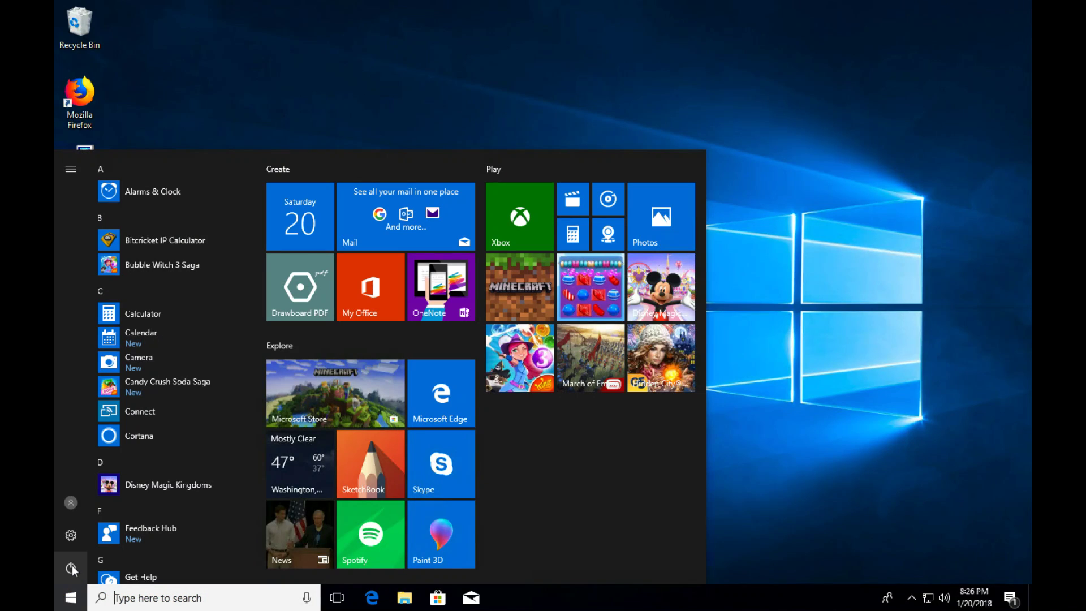
pyautogui.click(71, 568)
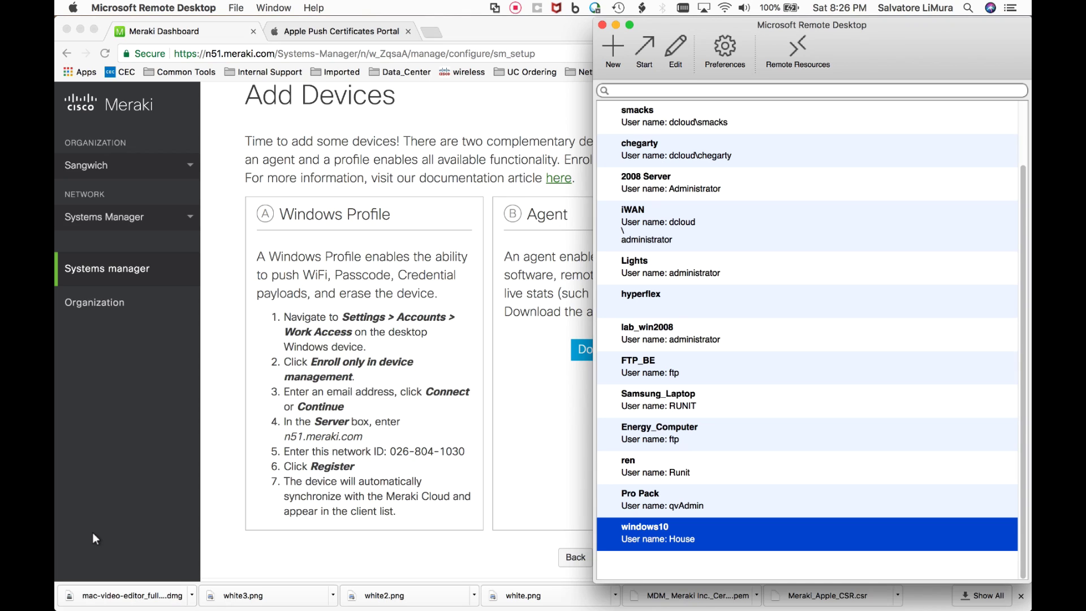
pyautogui.click(240, 471)
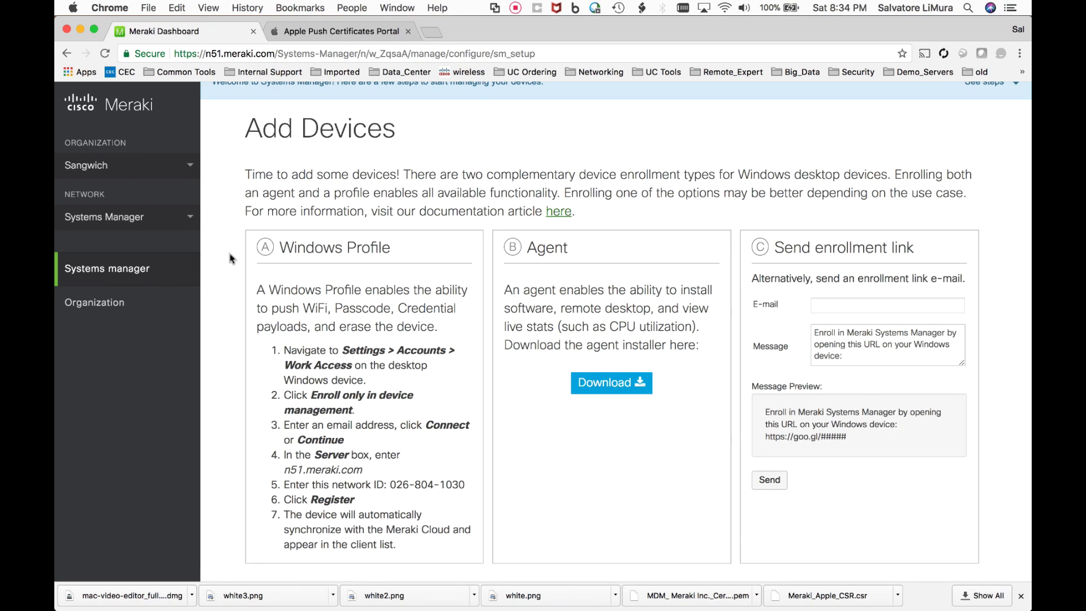
# - Open DESKTOP-QCATEVF from Monitor > Clients and scroll down to its Live tools
pyautogui.moveTo(161, 272)
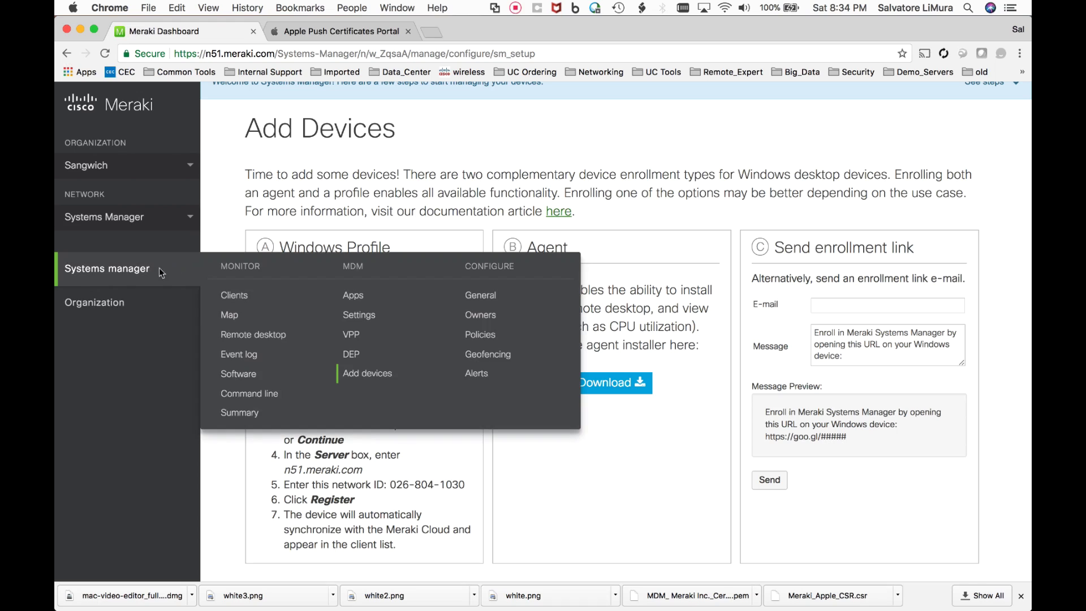
pyautogui.click(231, 302)
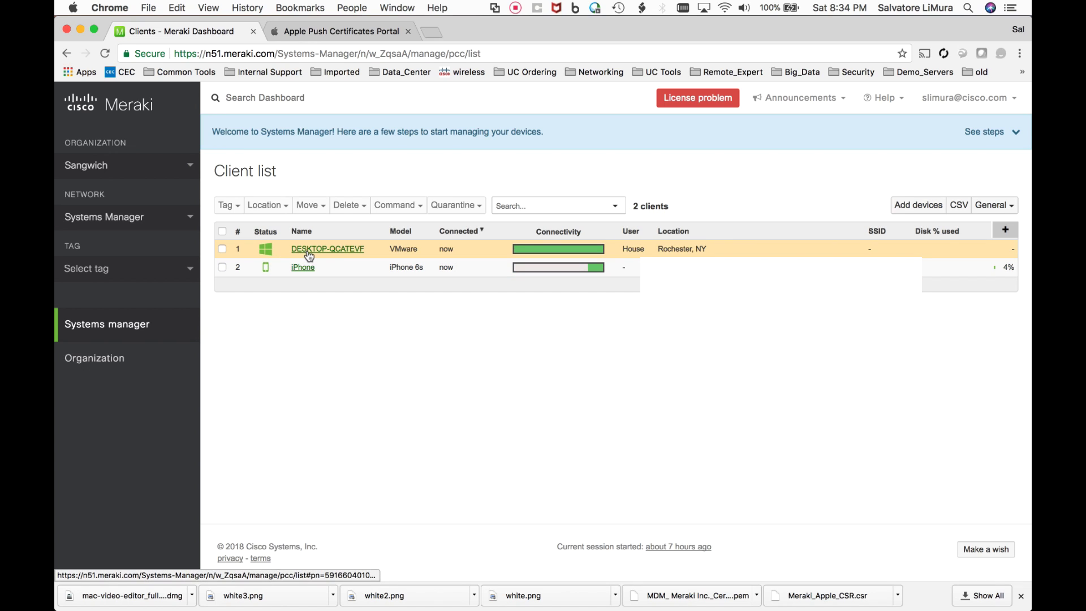
pyautogui.click(334, 254)
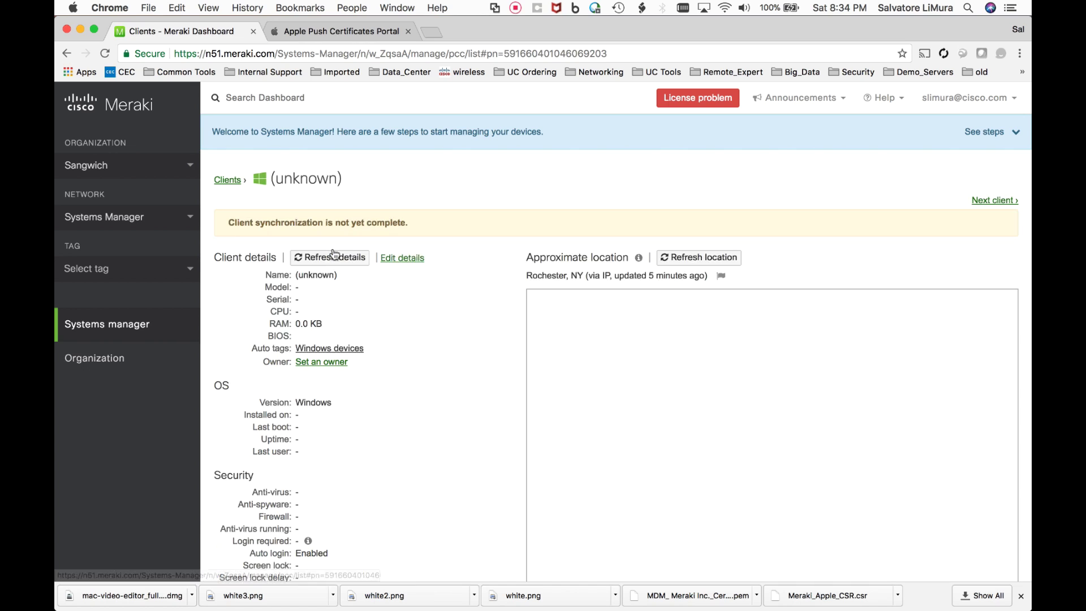
pyautogui.scroll(-1, 439, 357)
pyautogui.scroll(-3, 439, 358)
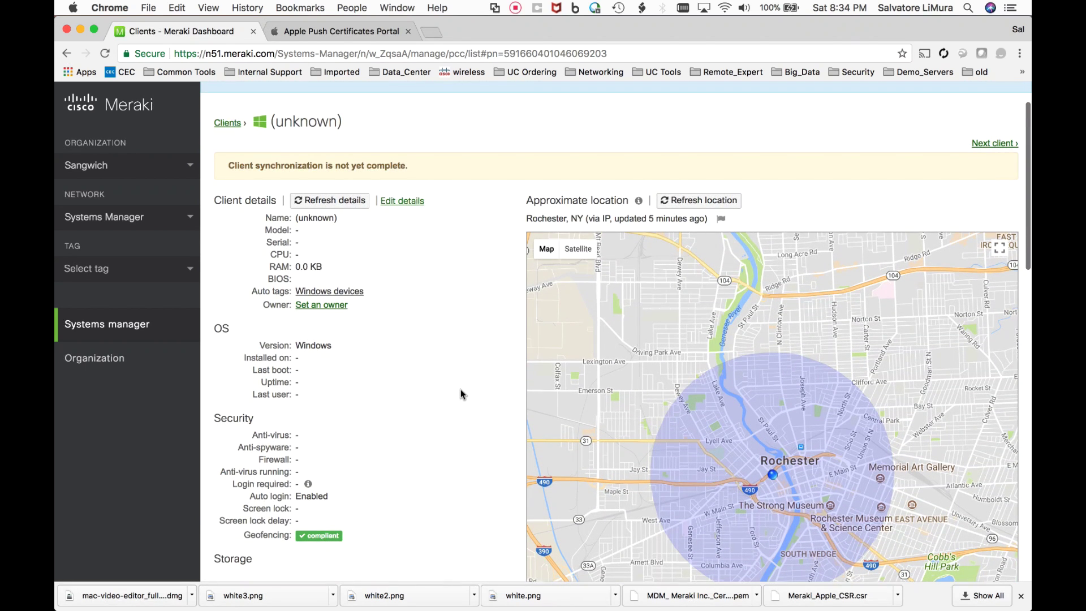
pyautogui.scroll(-3, 460, 391)
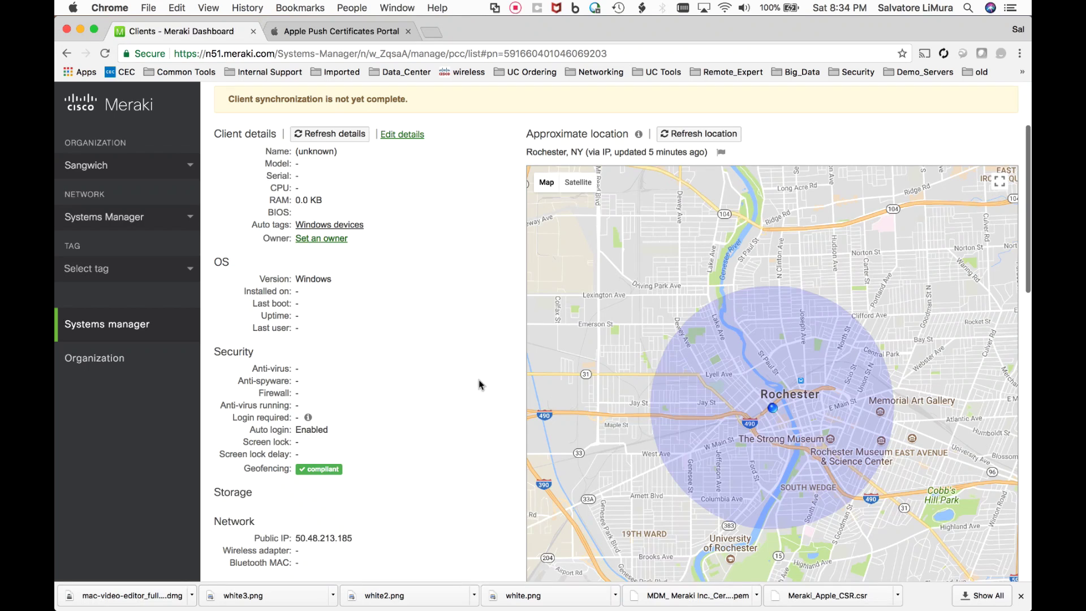
pyautogui.scroll(-10, 461, 347)
pyautogui.scroll(-7, 459, 347)
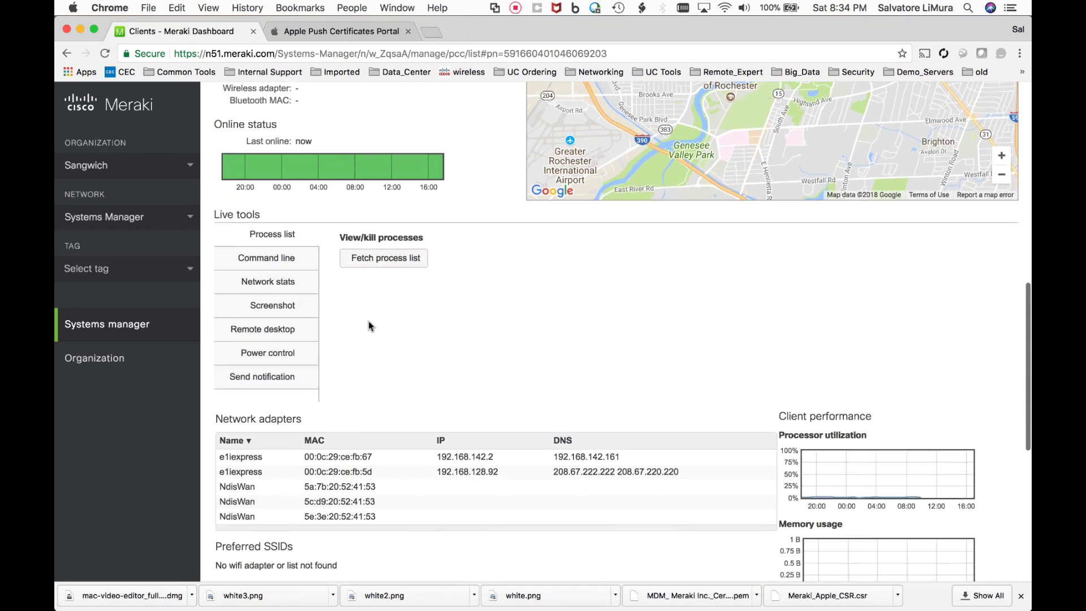
pyautogui.scroll(-1, 362, 320)
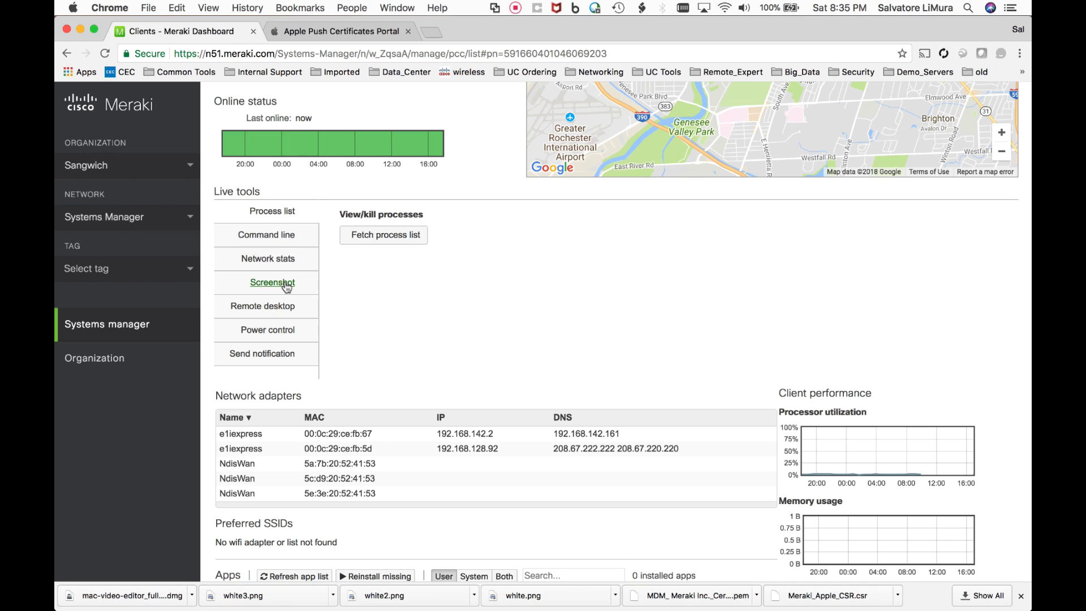
# - Take a live screenshot of the Windows PC, showing Firefox's default-browser prompt
pyautogui.click(286, 286)
pyautogui.click(381, 237)
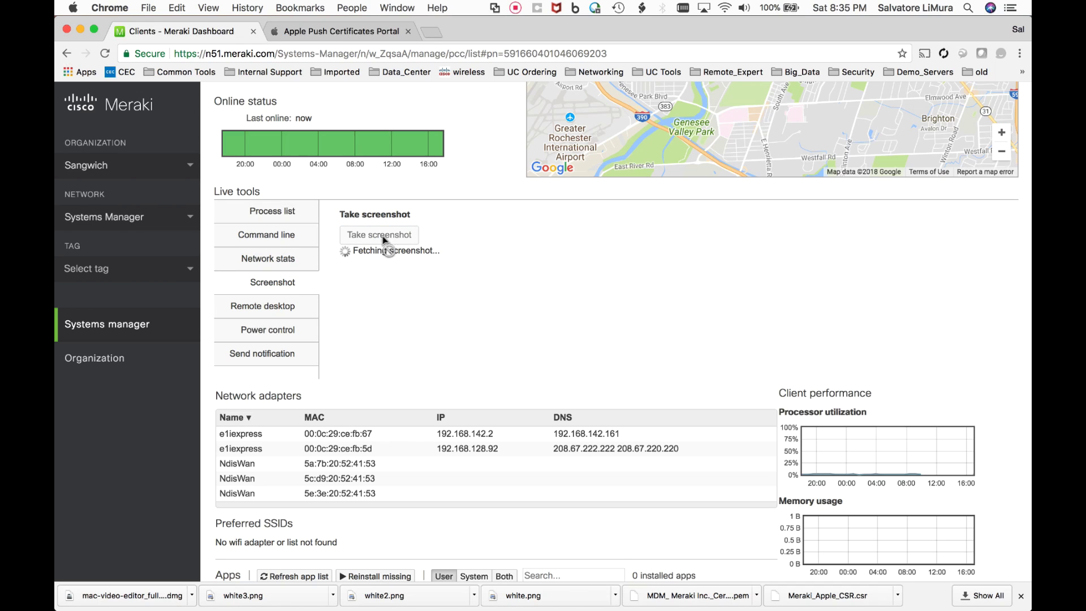
pyautogui.scroll(-3, 451, 228)
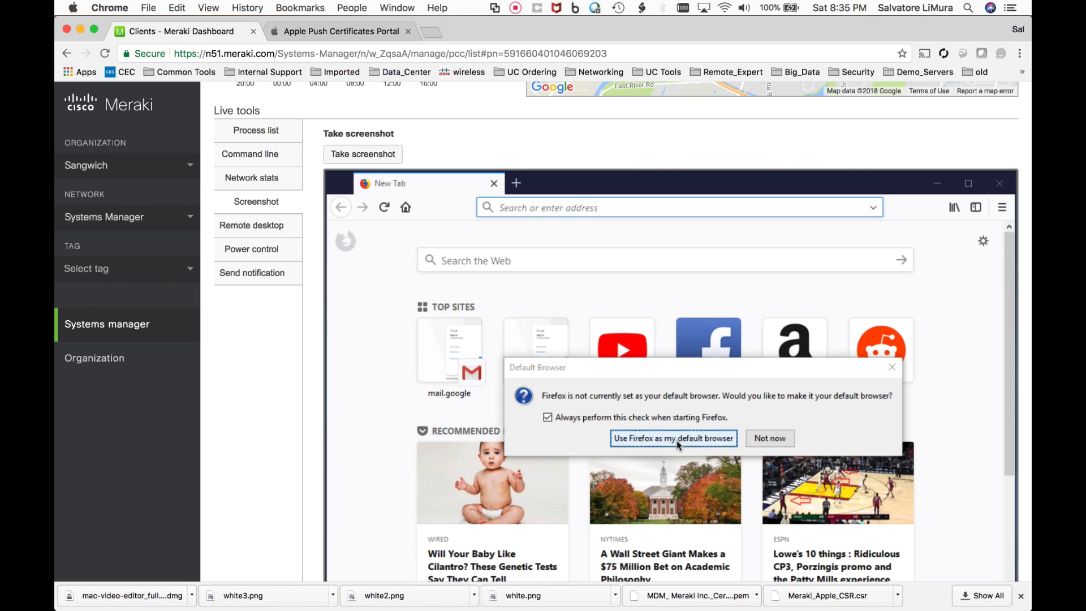
# - Connect via Remote desktop to the Windows PC, make Firefox the default browser without the startup check, and close Default apps
pyautogui.click(263, 226)
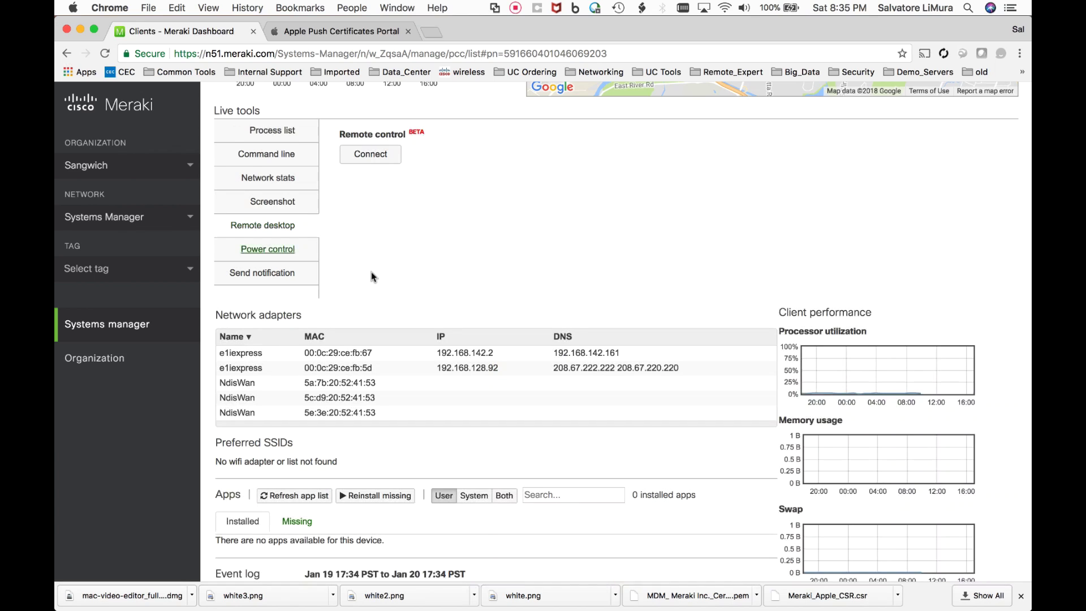
pyautogui.click(361, 158)
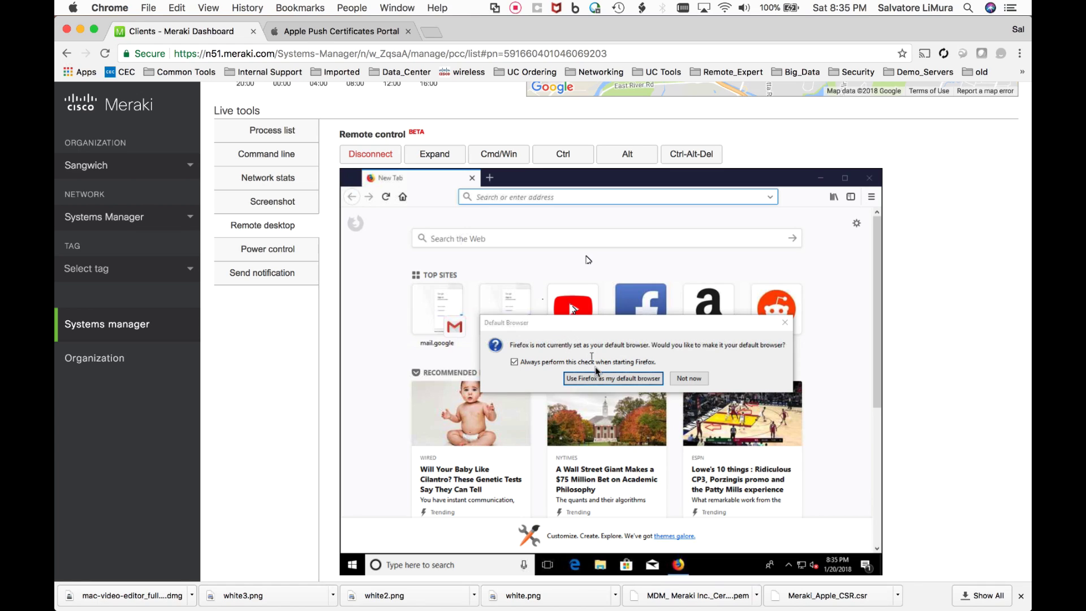
pyautogui.click(514, 362)
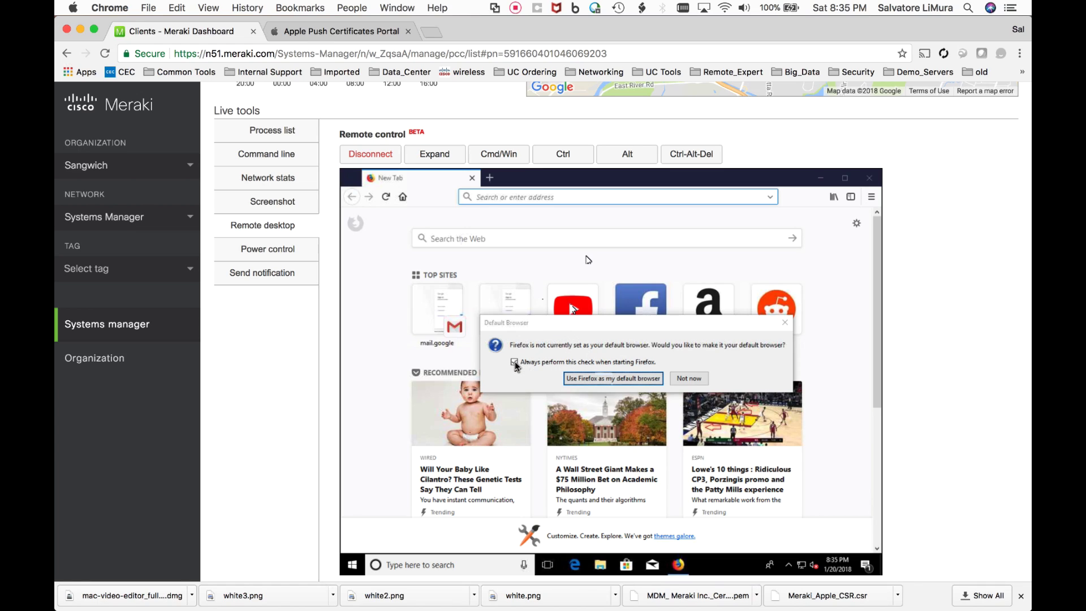
pyautogui.click(575, 382)
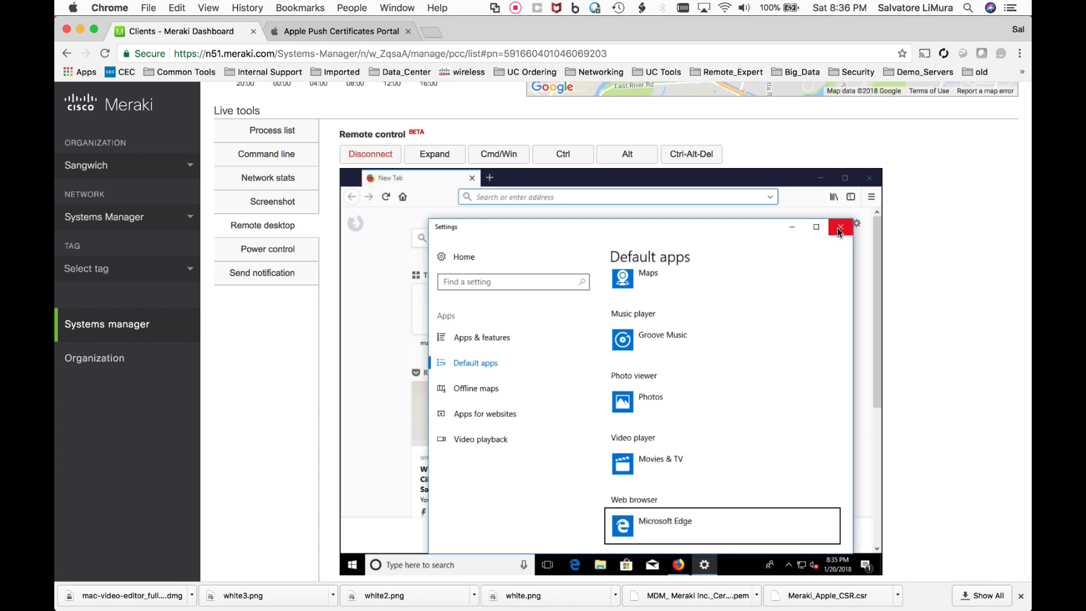
pyautogui.click(837, 228)
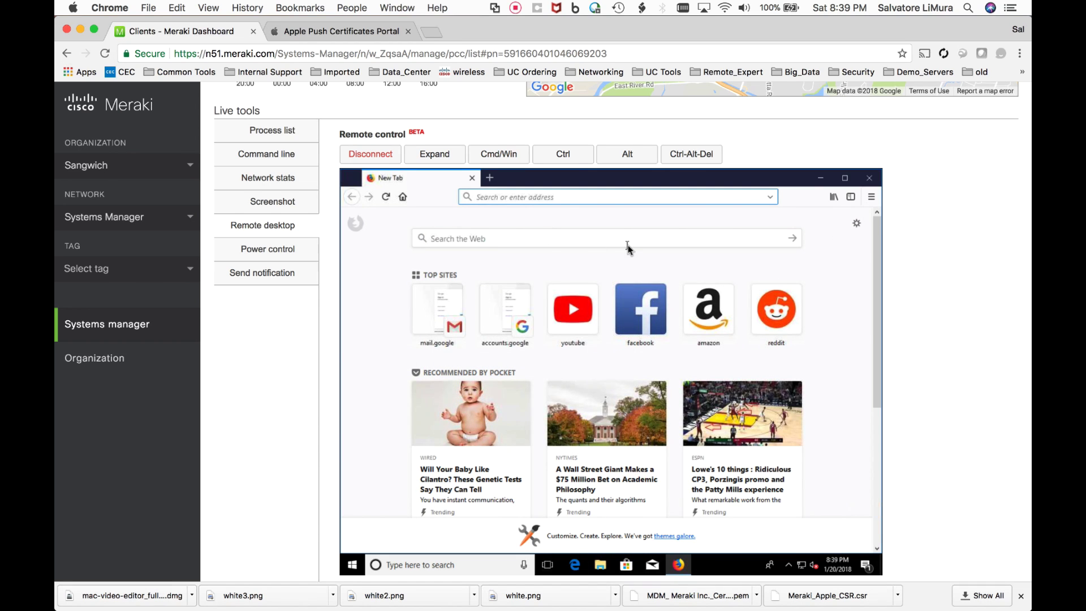